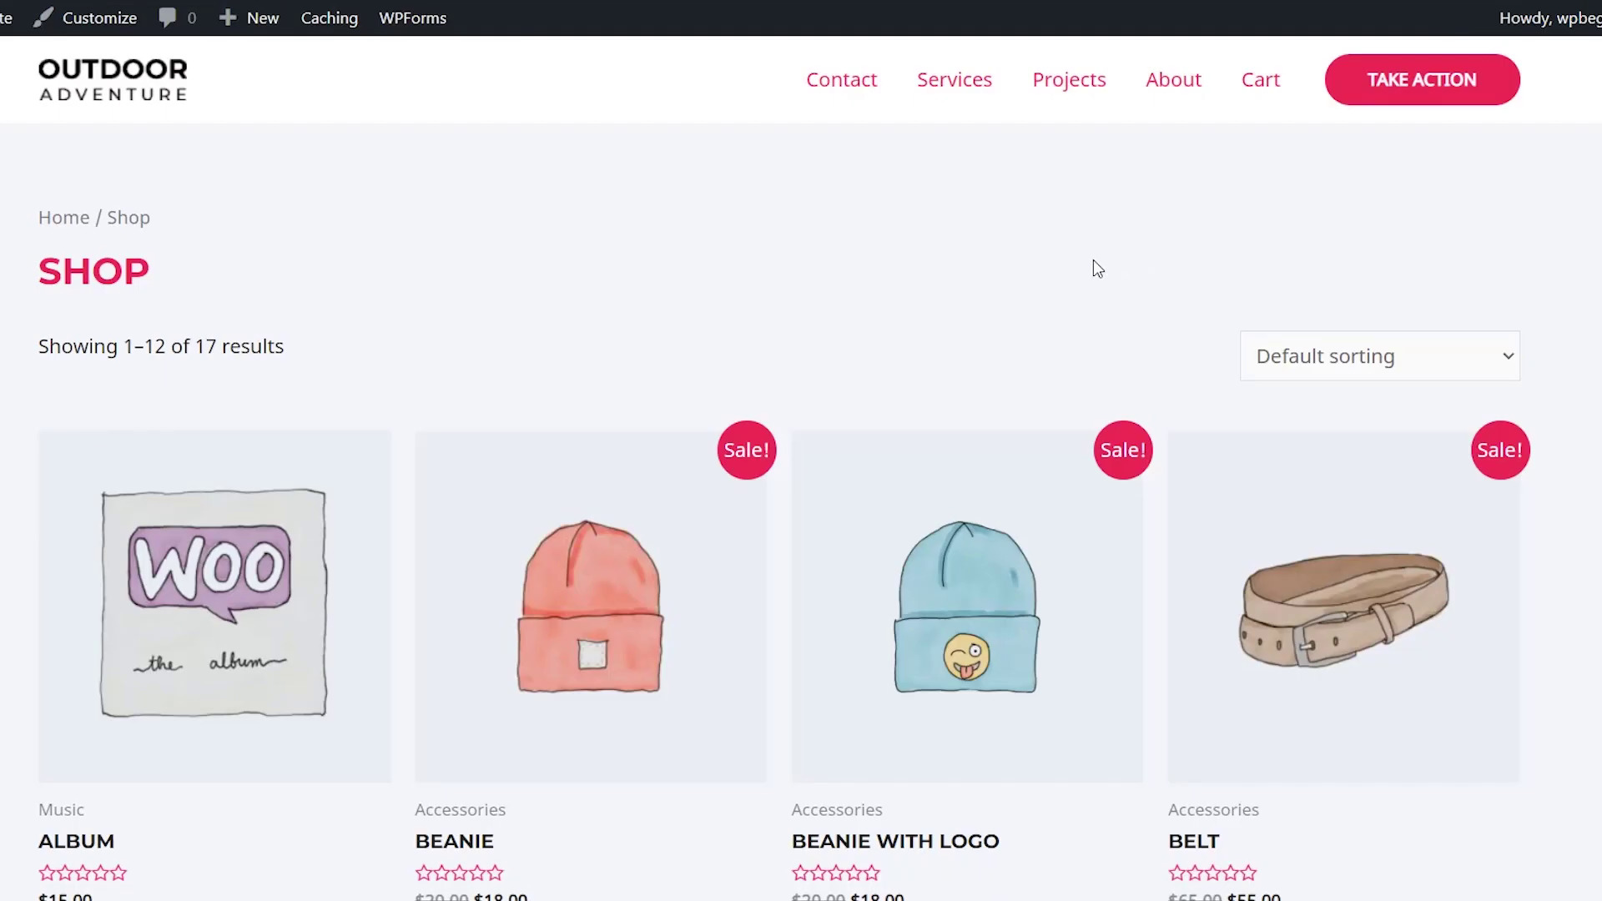
# View the store's default cart page with the Beanie with Logo, then close it and return to the dashboard.
pyautogui.click(1259, 81)
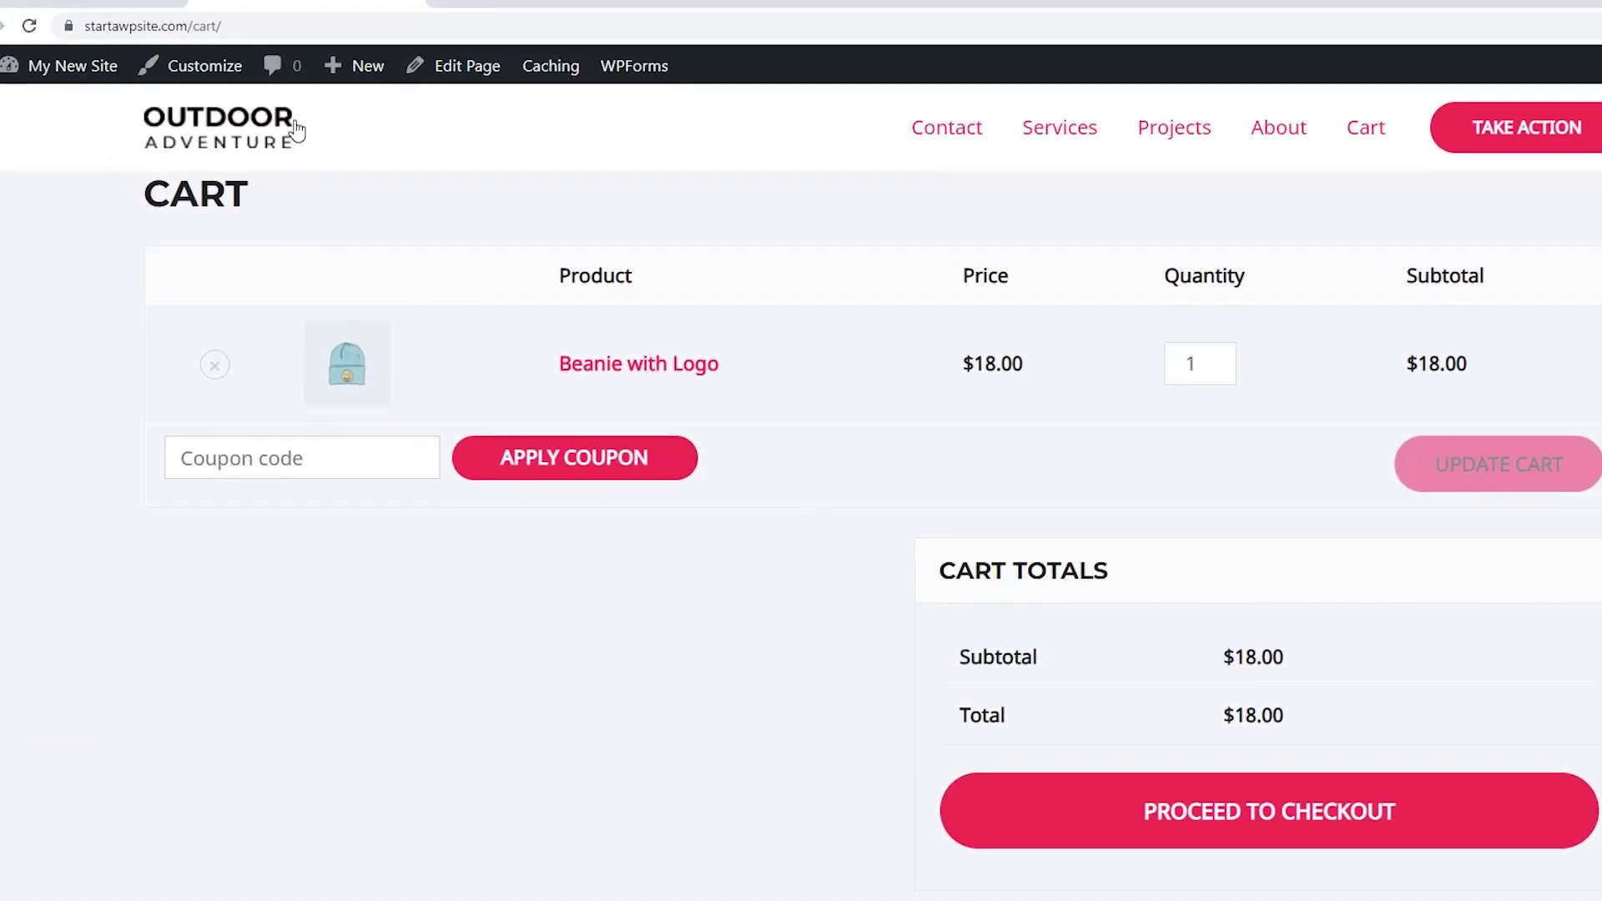
pyautogui.click(458, 15)
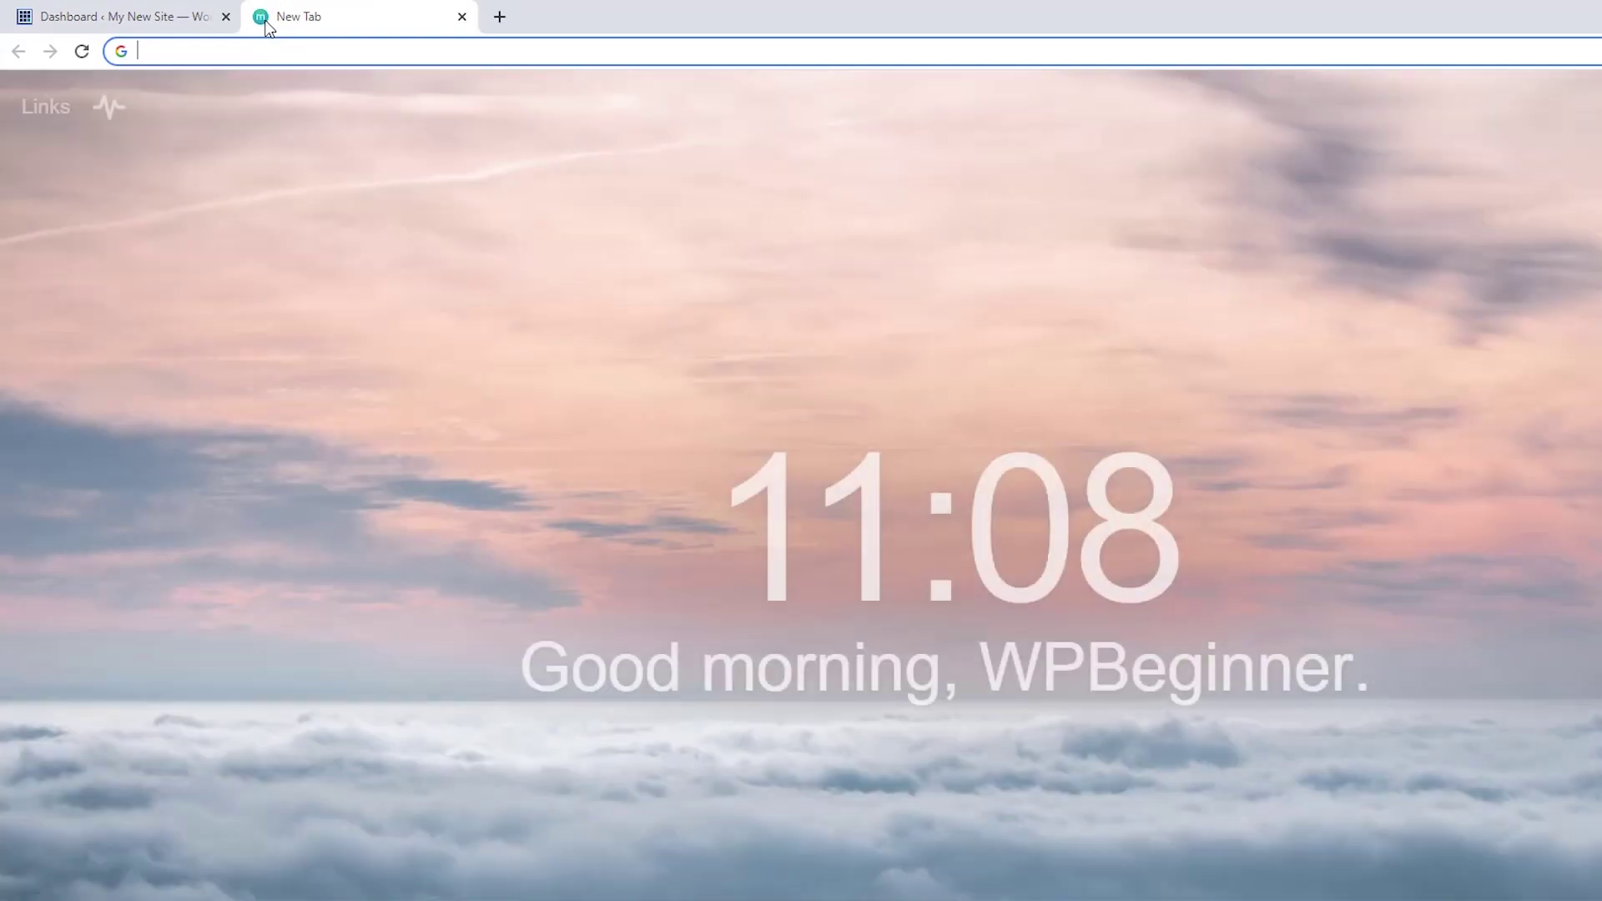
pyautogui.write('seedprod.com')
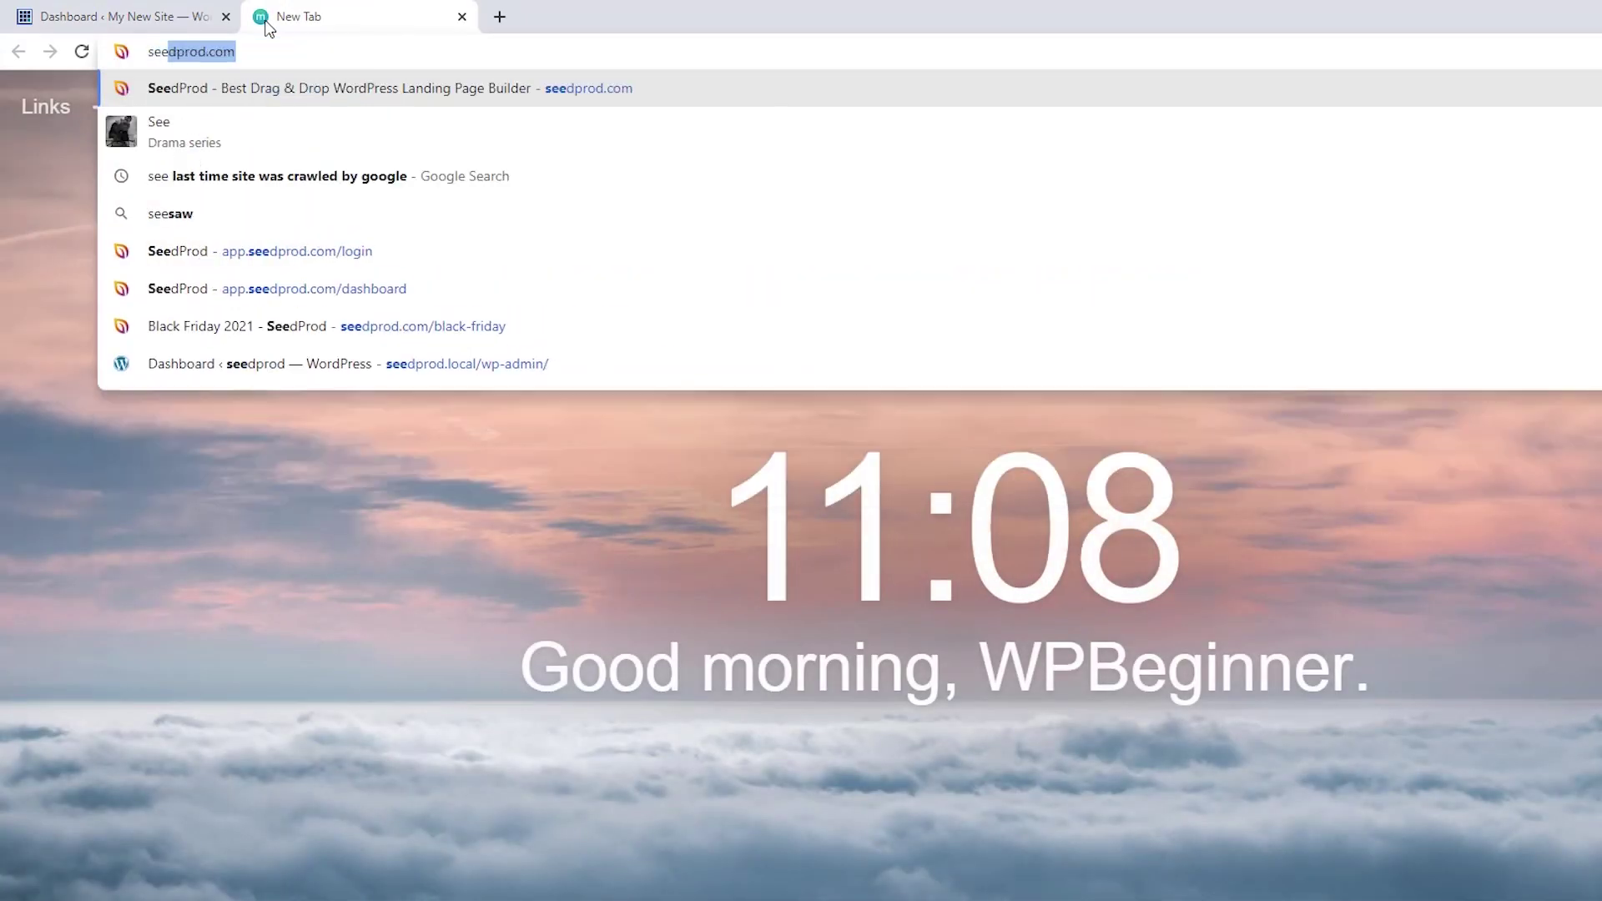
# Log into seedprod.com and download the SeedProd plugin zip from the account's Downloads area.
pyautogui.press('Return')
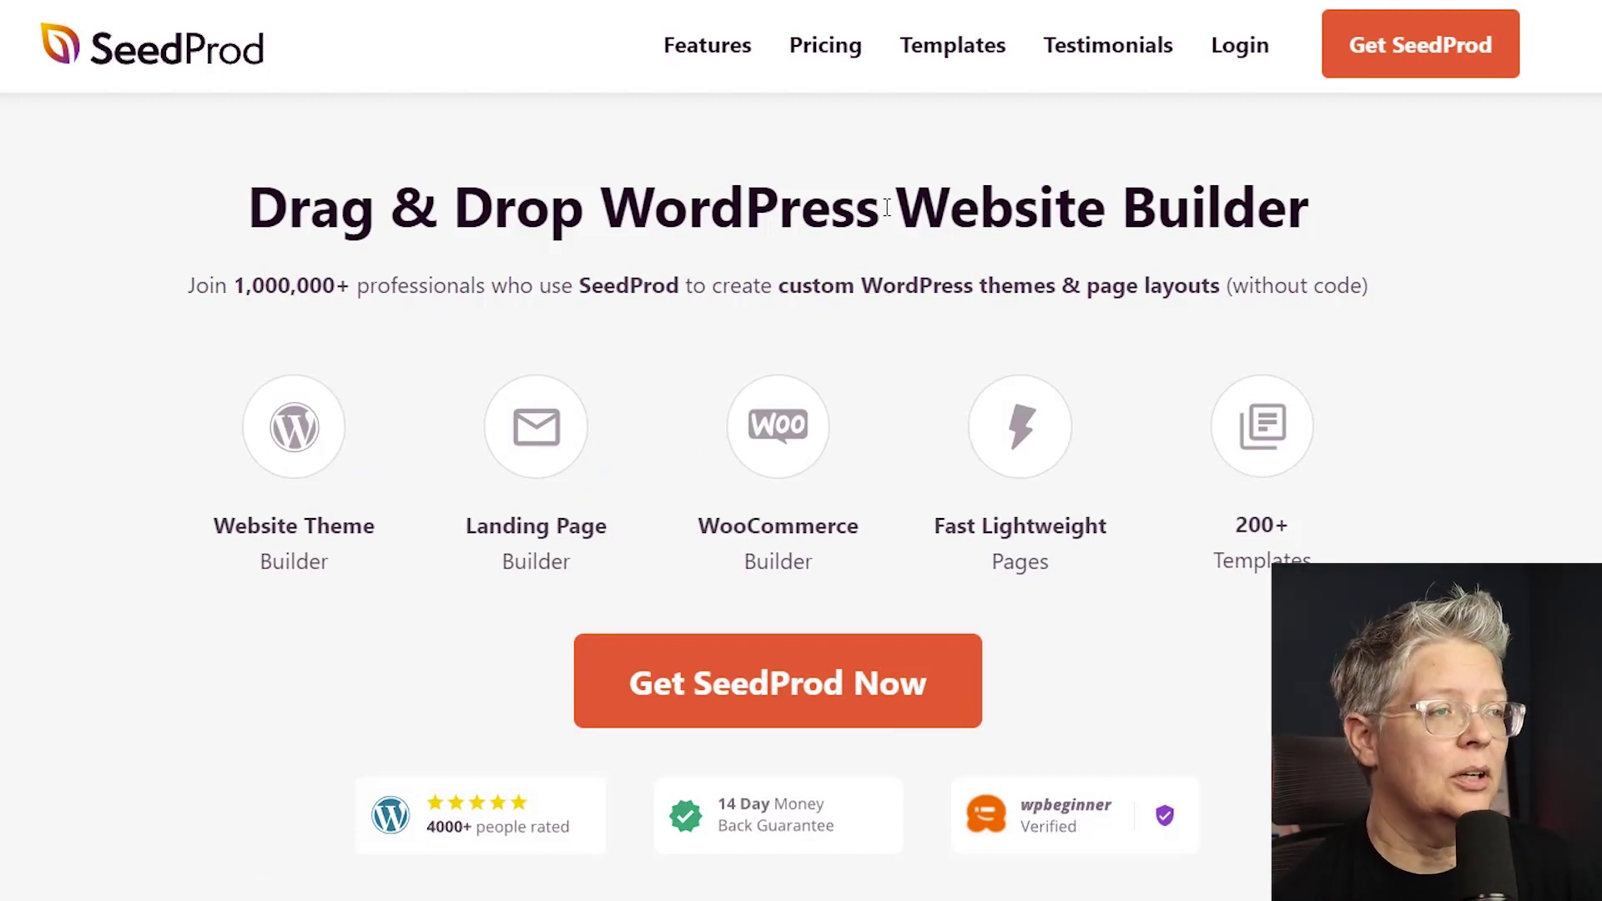
pyautogui.click(1264, 50)
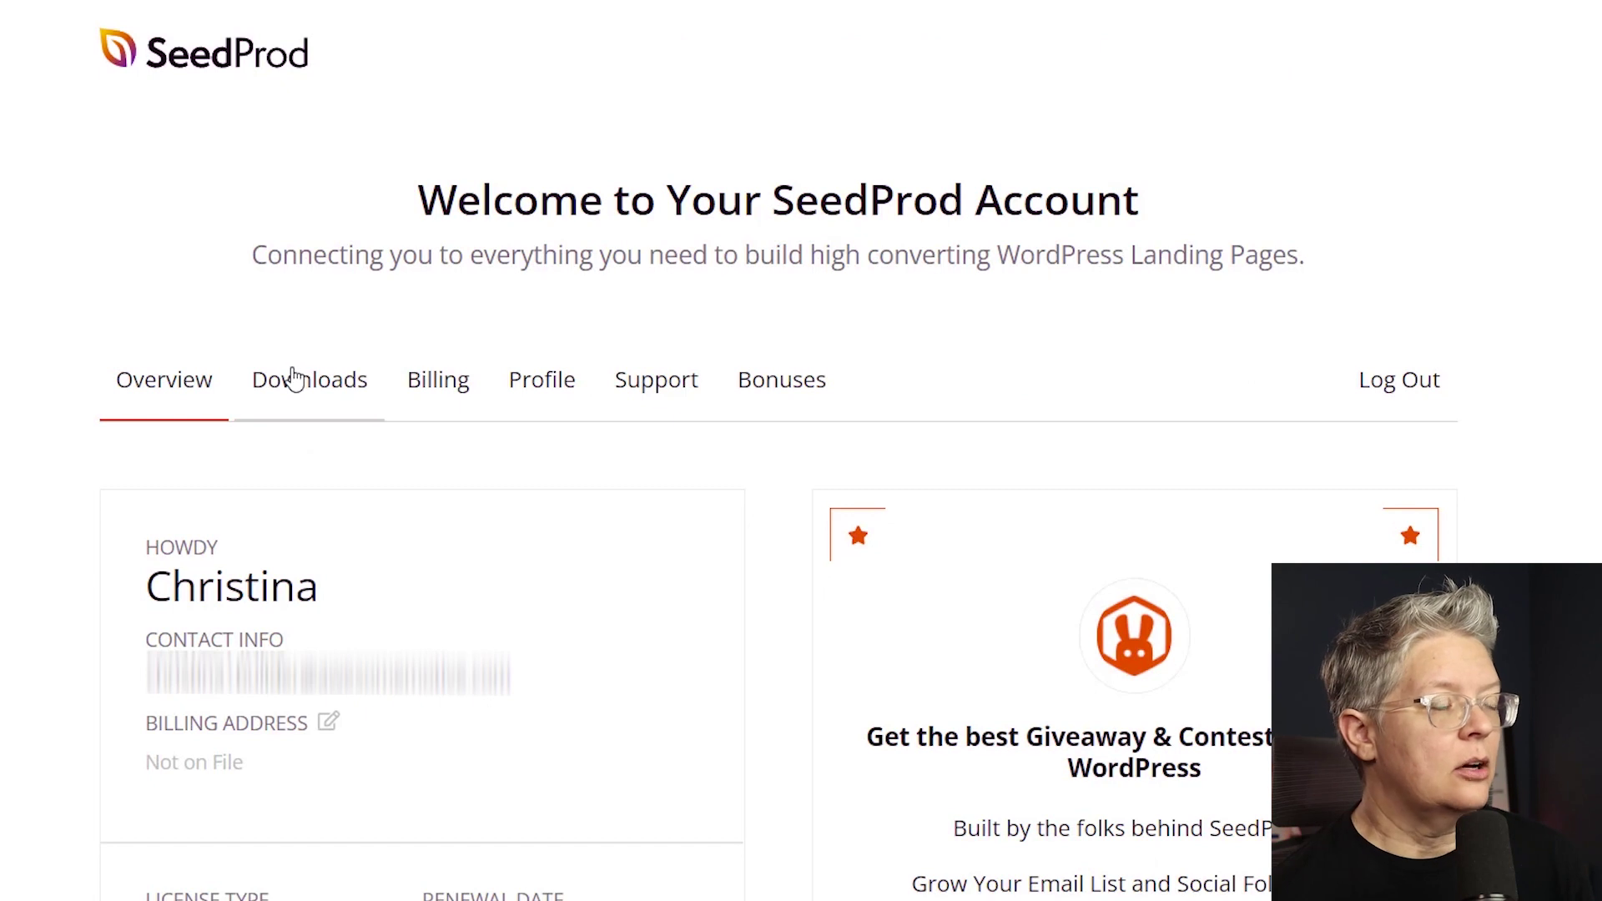
pyautogui.click(294, 378)
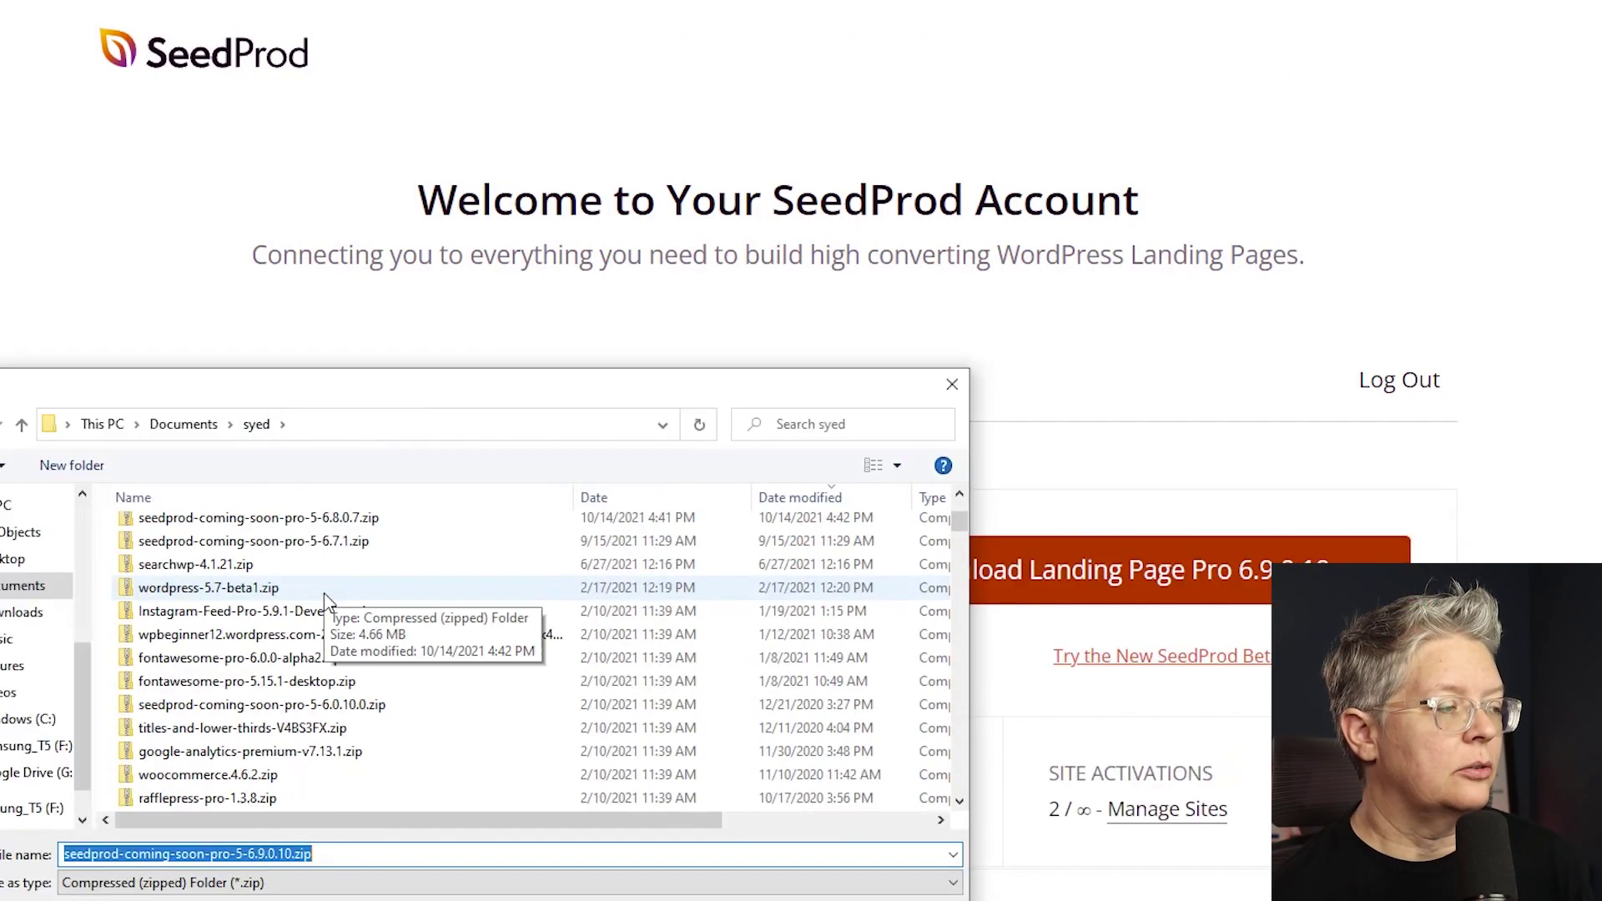
pyautogui.scroll(-3, 325, 600)
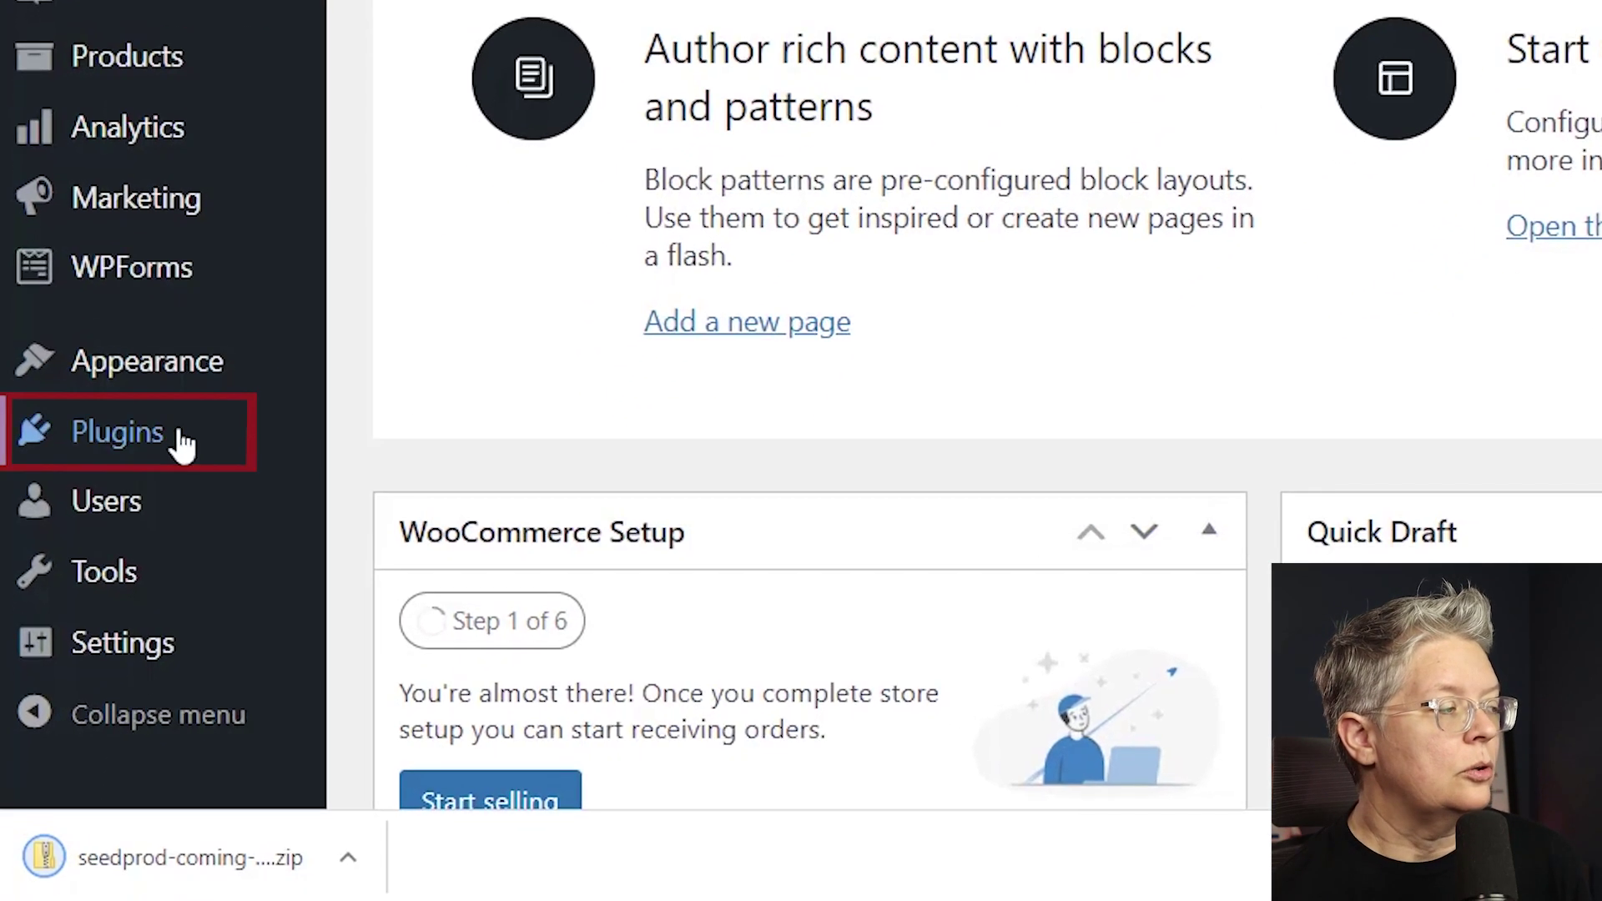
# Upload seedprod-coming-soon-pro-5-6.9.0.10.zip under Plugins > Add New and install it.
pyautogui.moveTo(112, 799)
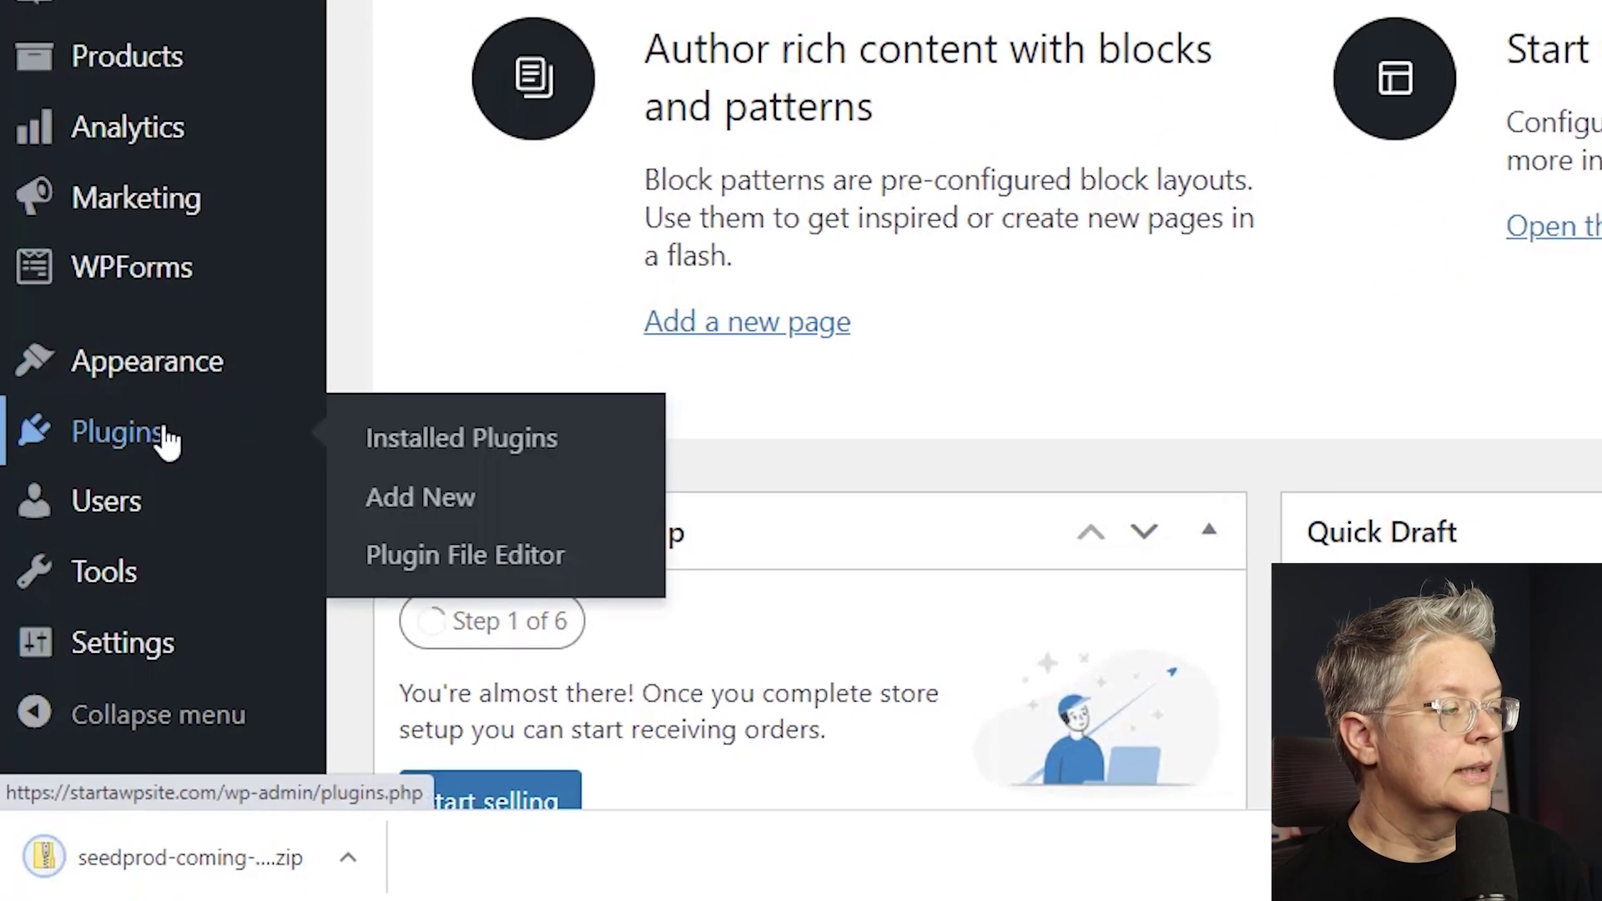
pyautogui.click(388, 494)
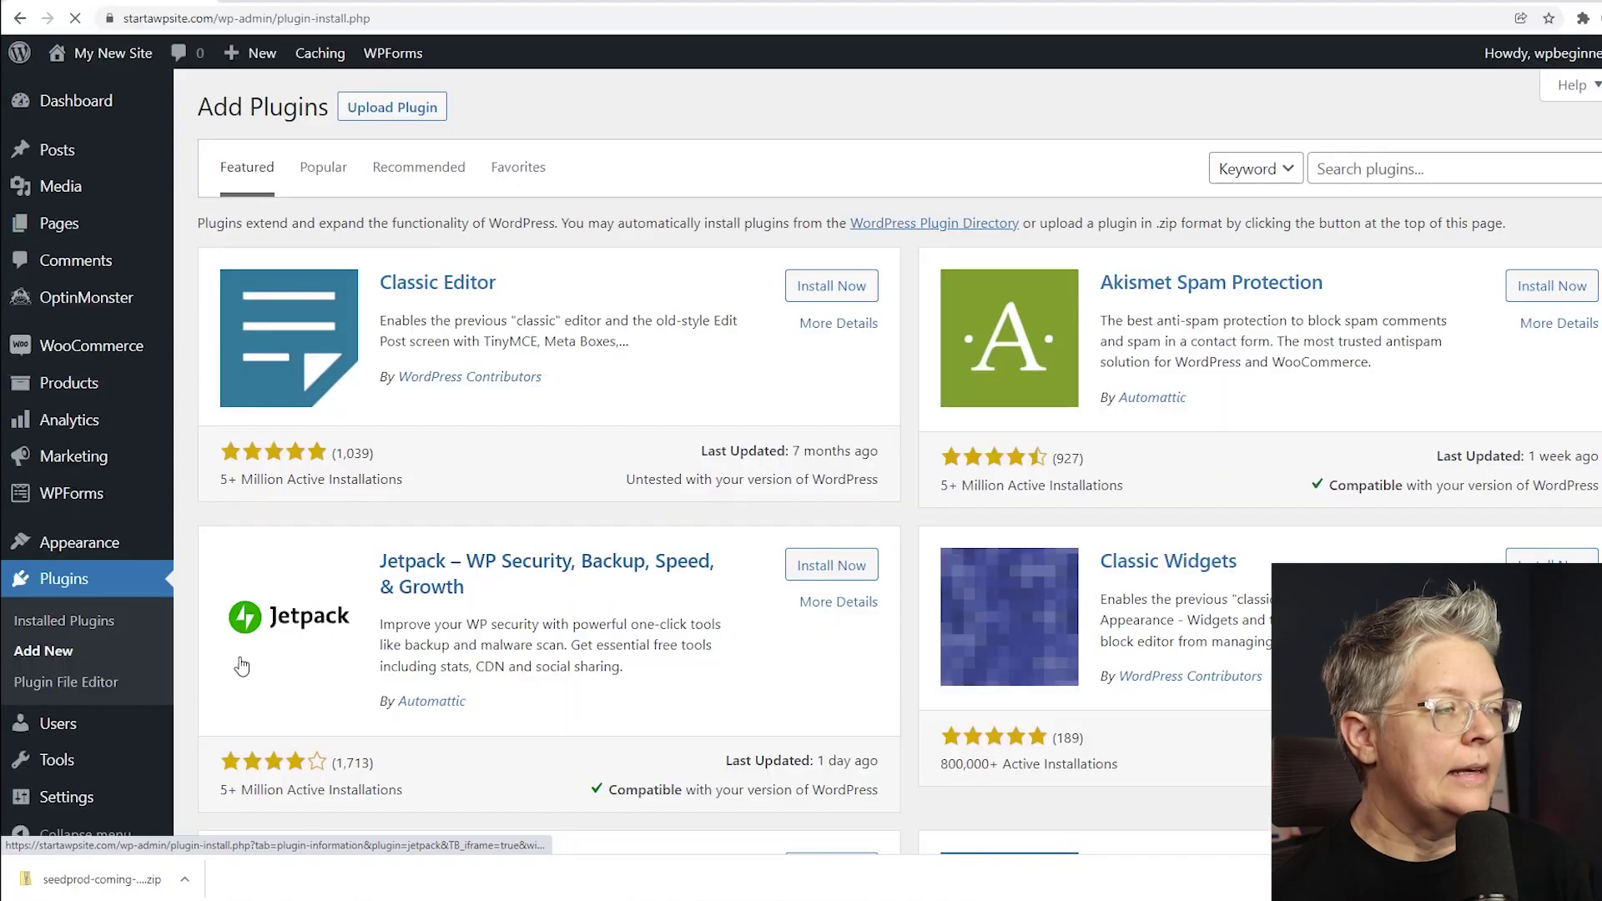
pyautogui.click(408, 113)
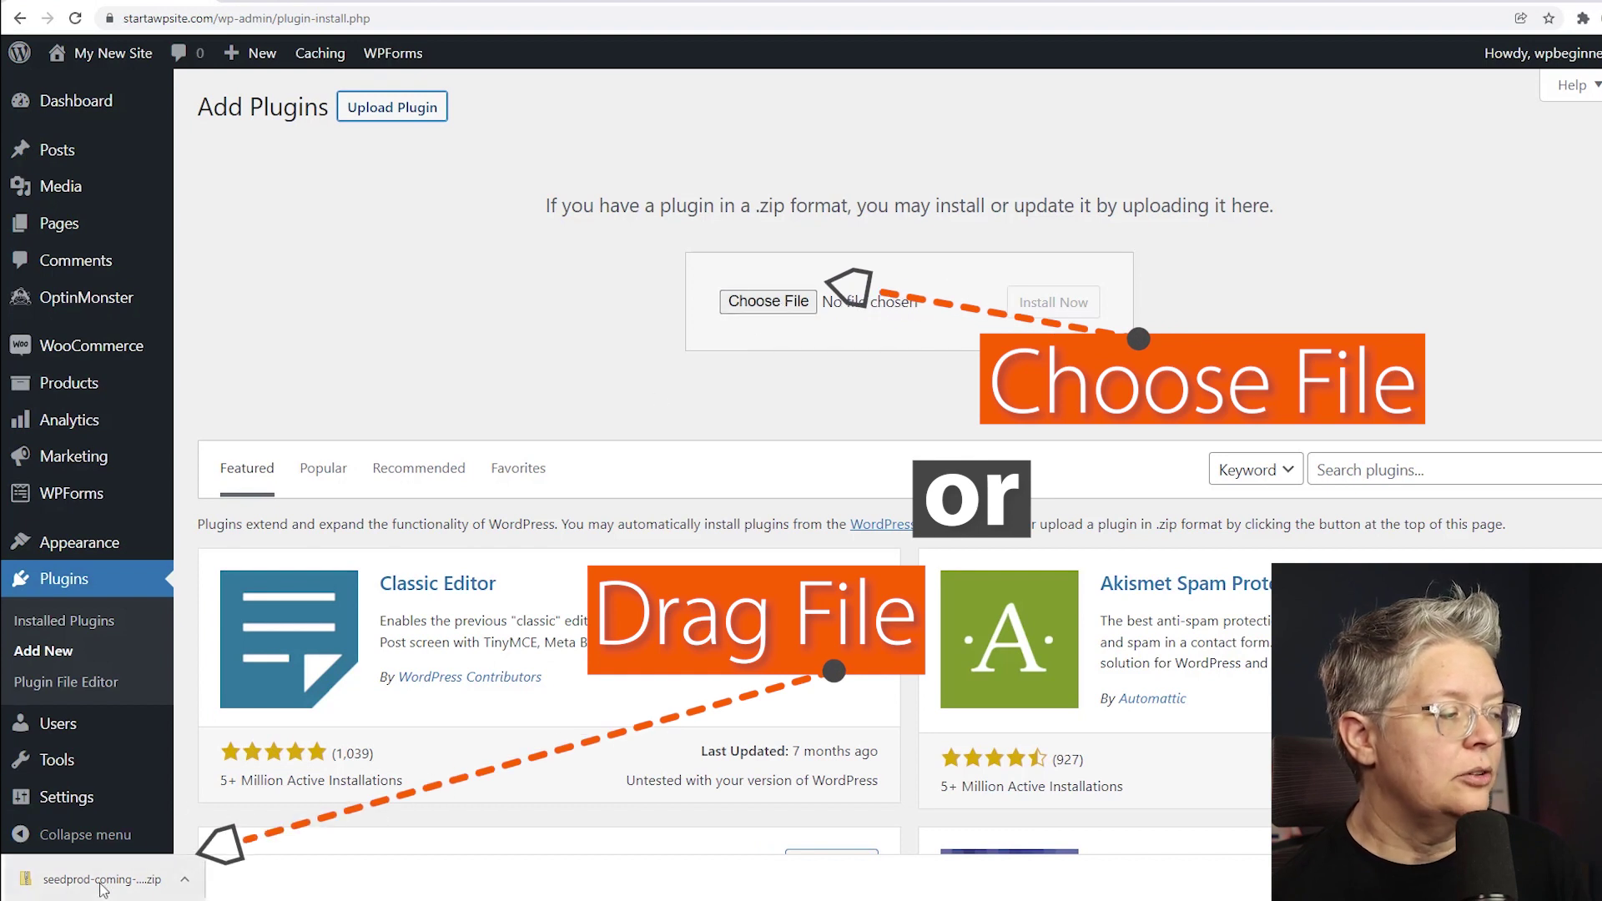
pyautogui.moveTo(100, 889); pyautogui.dragTo(771, 313)
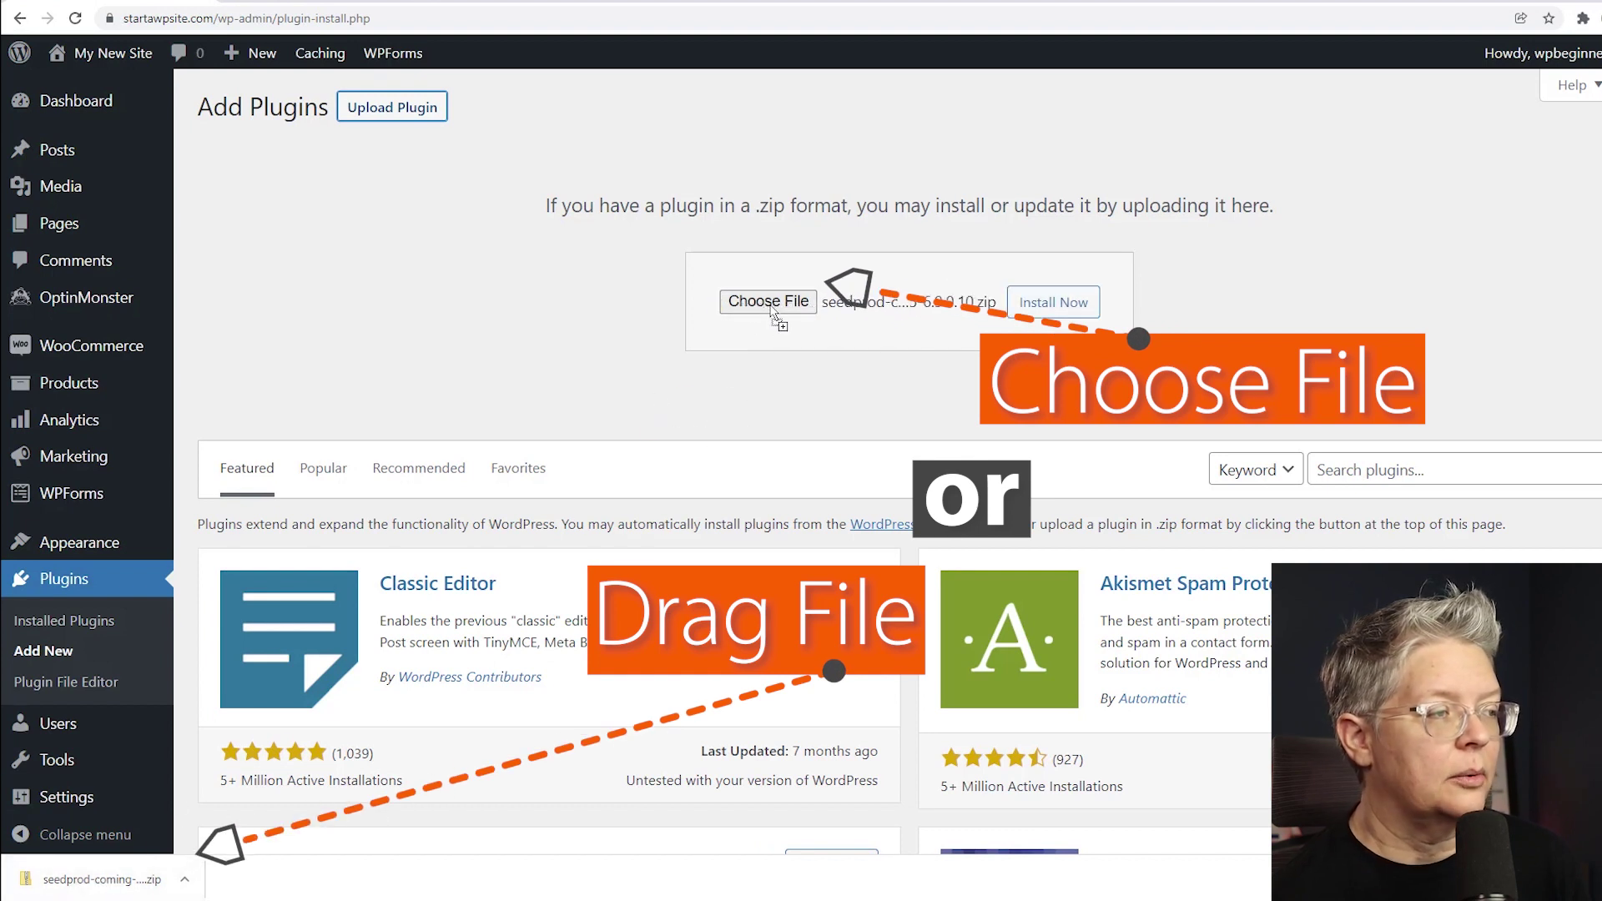
pyautogui.click(1047, 310)
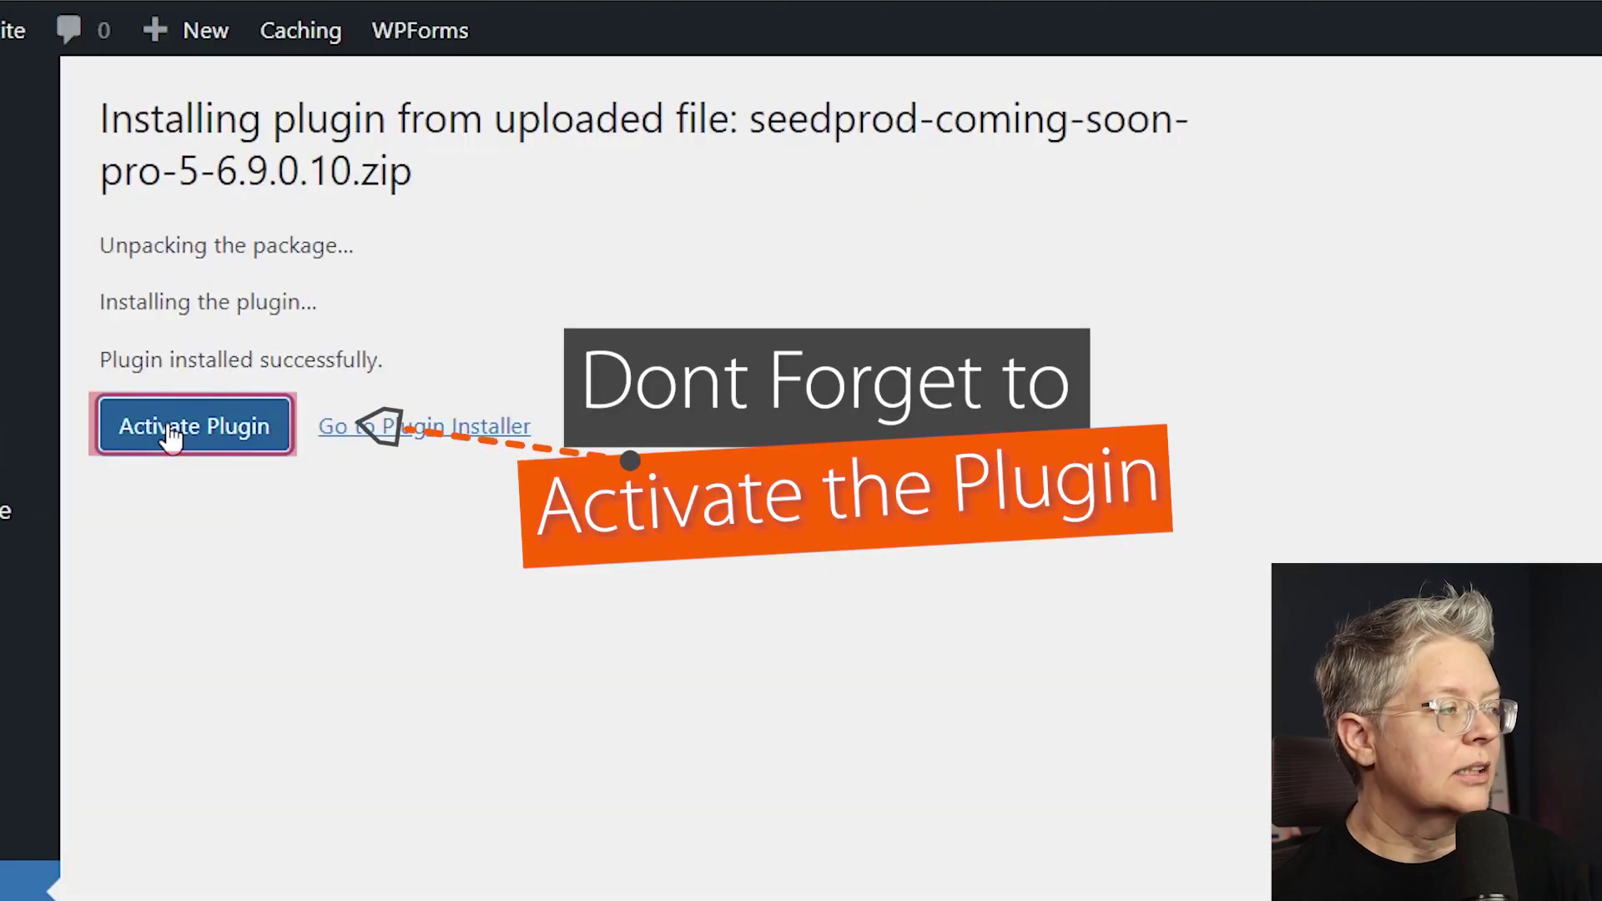
# Activate SeedProd, paste the license key and verify it as valid, then go to Landing Pages.
pyautogui.click(172, 428)
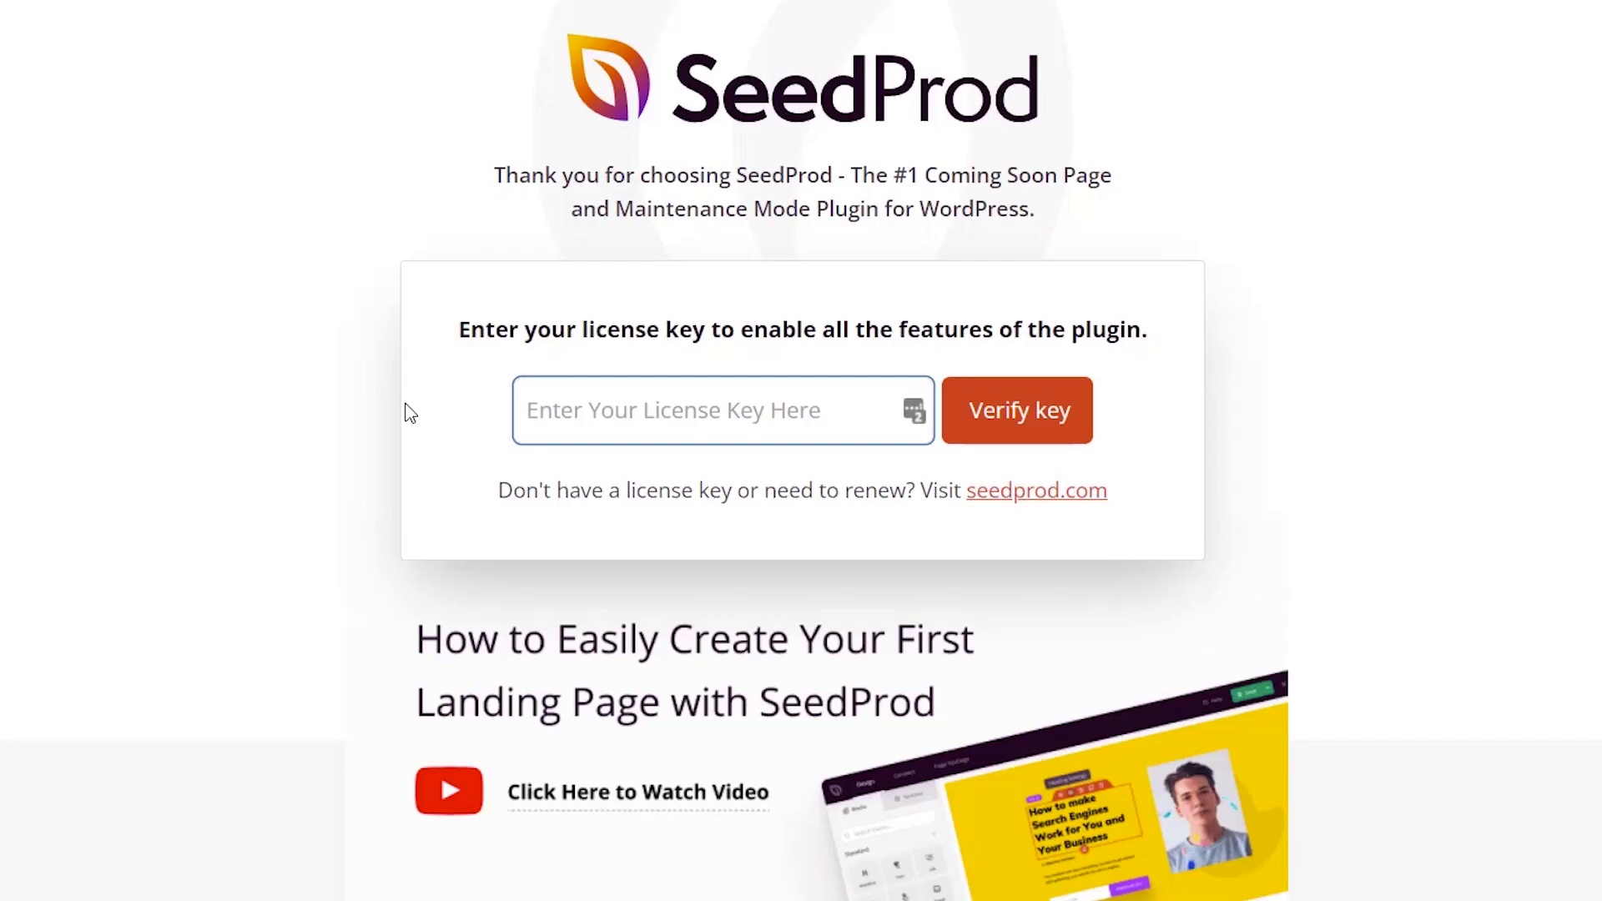
pyautogui.rightClick(570, 428)
pyautogui.click(630, 637)
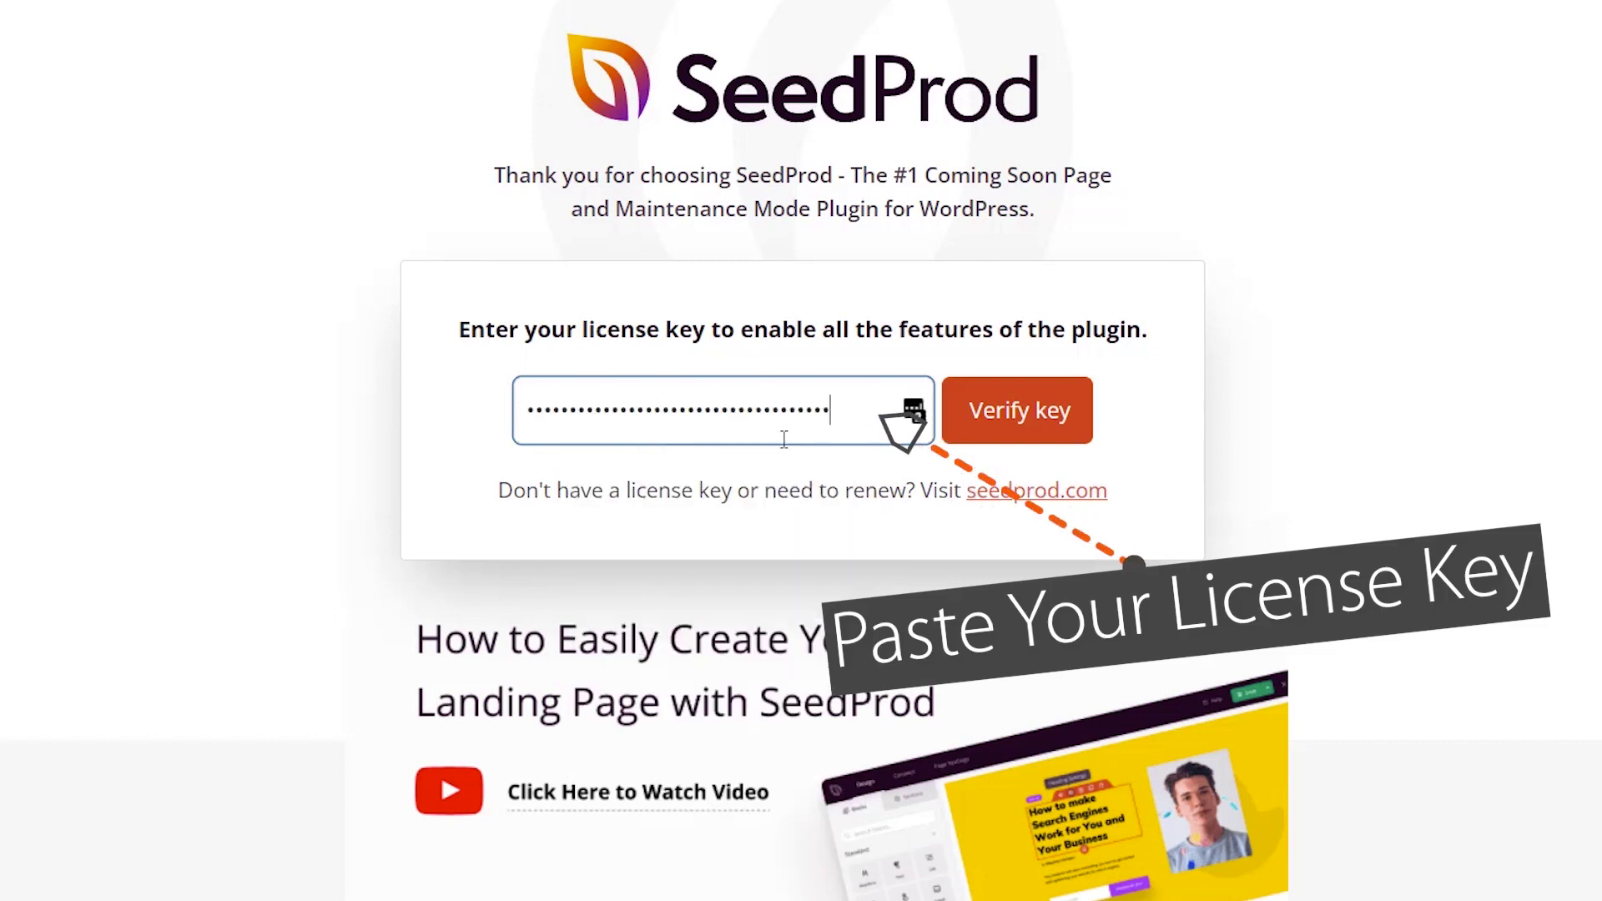
pyautogui.click(1047, 433)
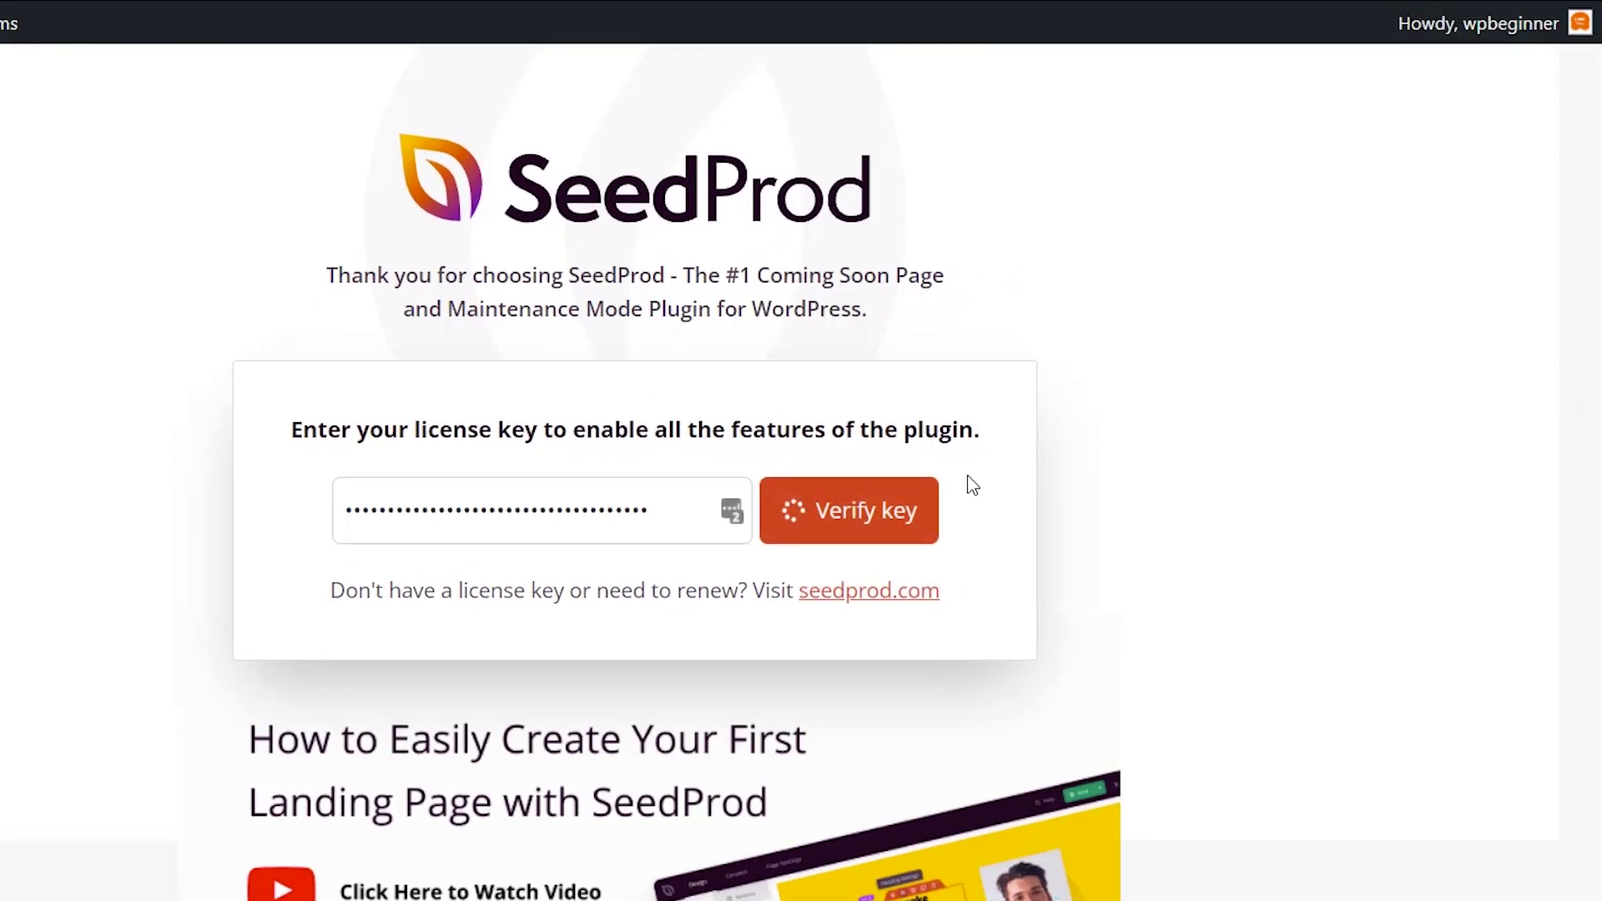
pyautogui.scroll(-2, 1031, 453)
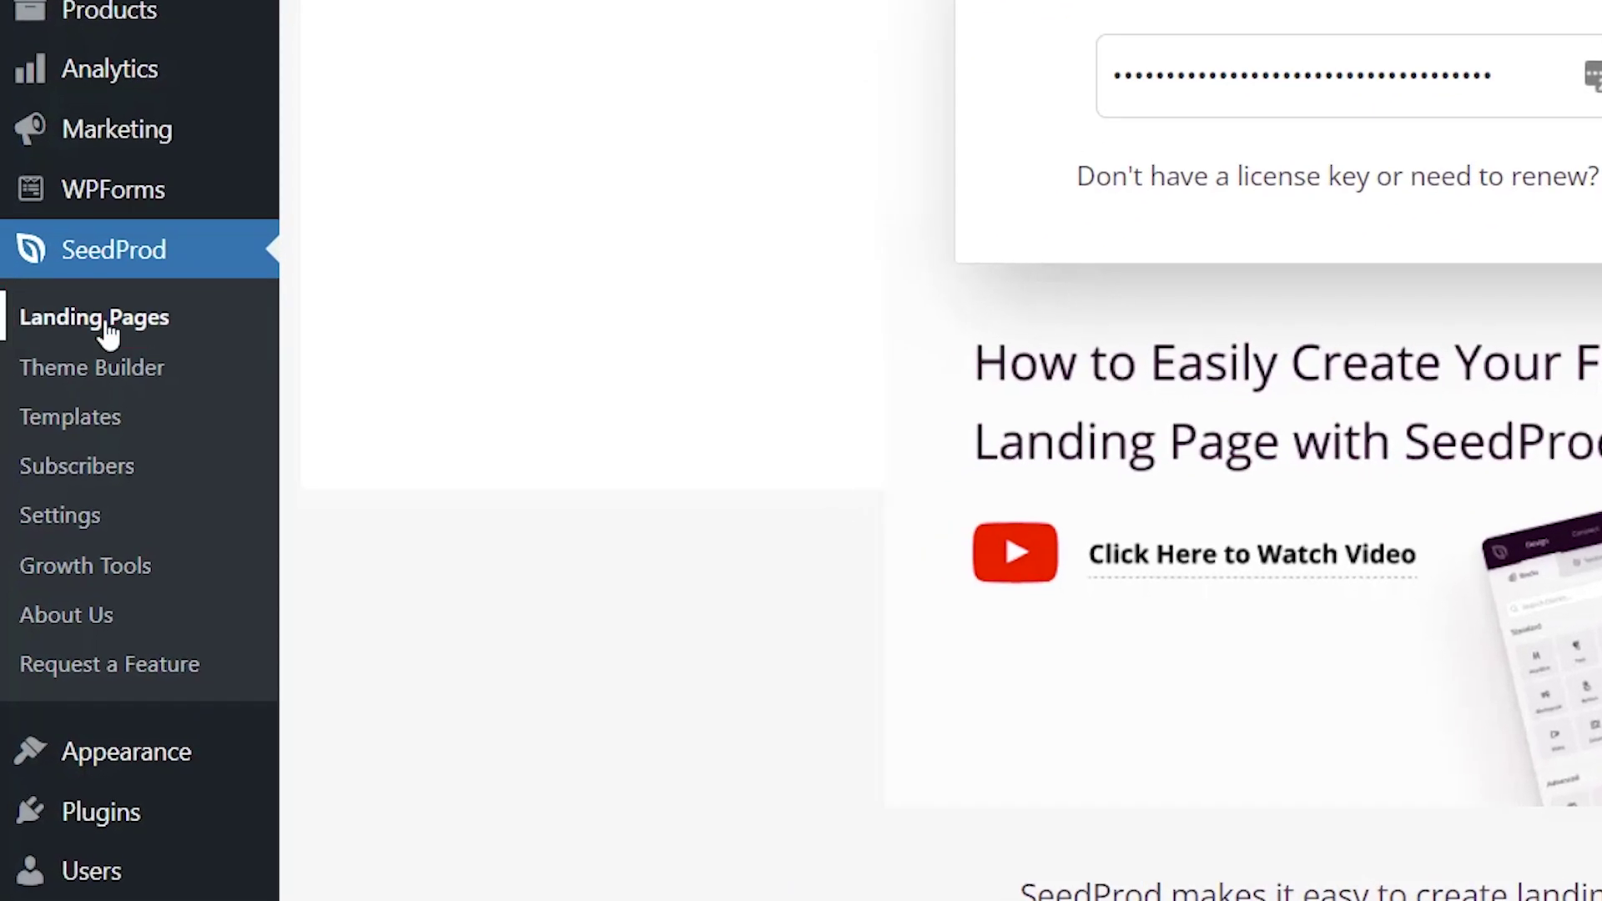
pyautogui.click(104, 332)
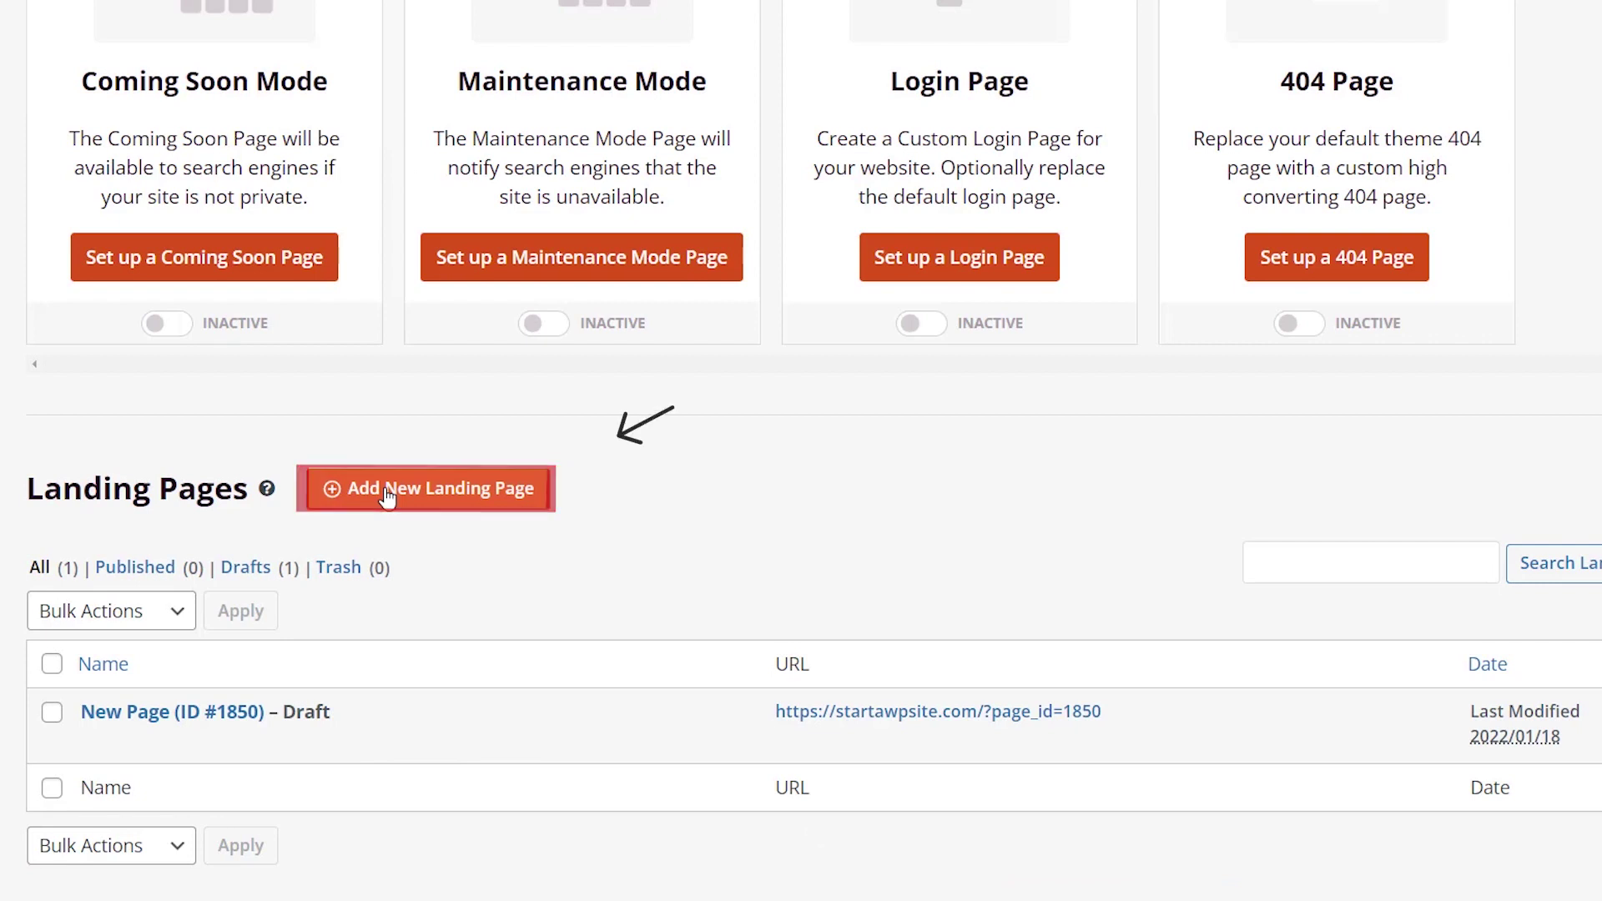
# Add a new SeedProd landing page starting from the Blank Template.
pyautogui.click(386, 493)
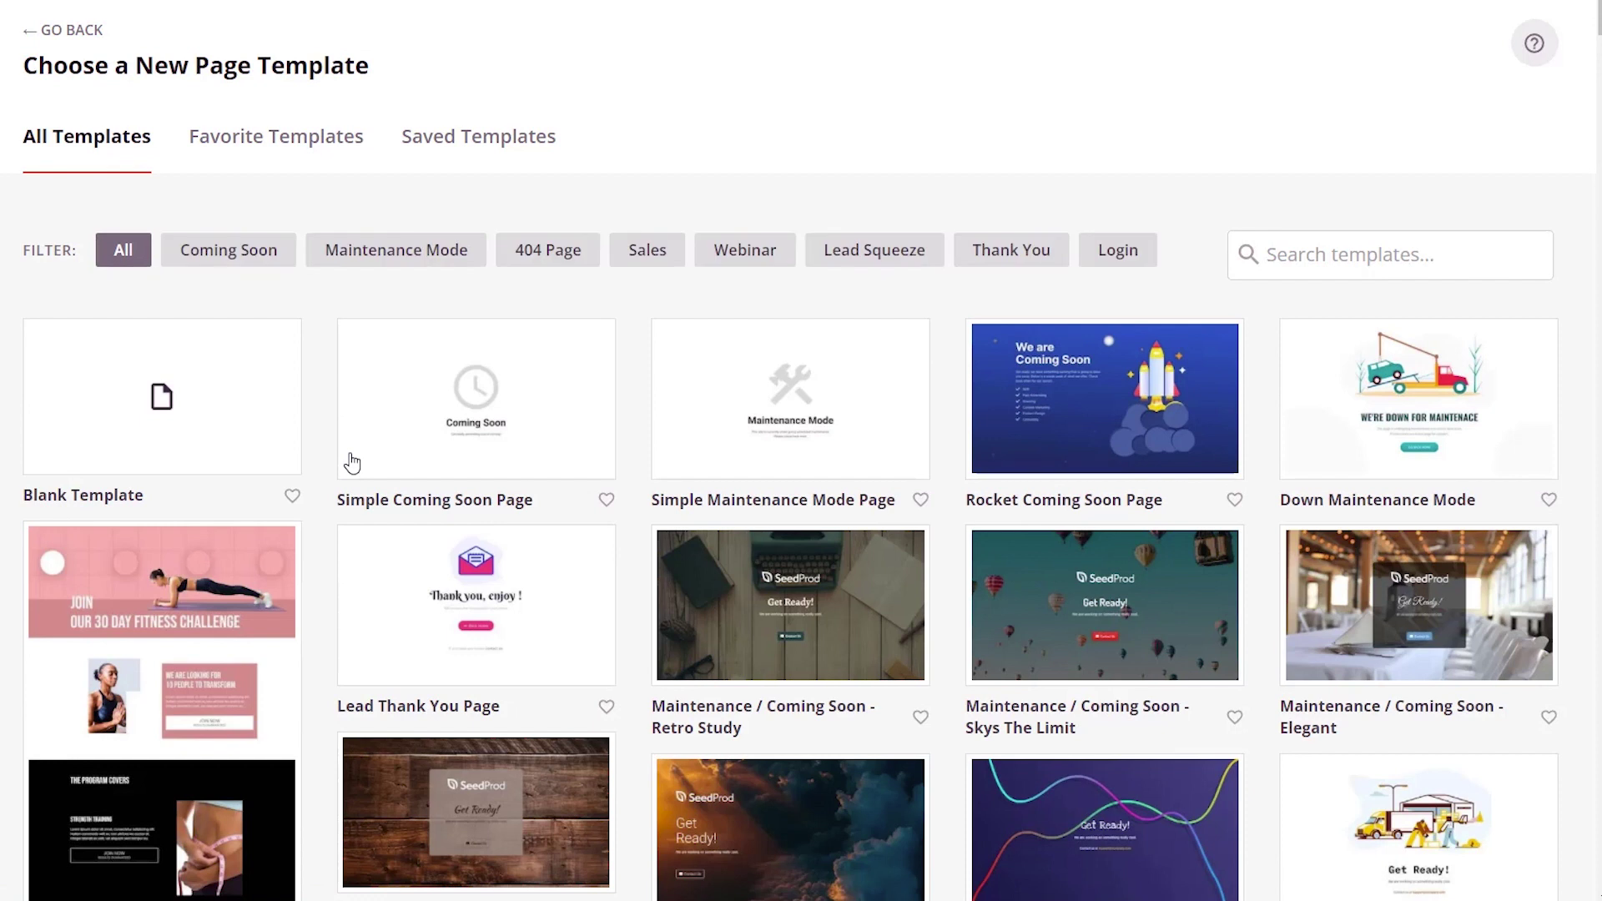
pyautogui.moveTo(359, 429)
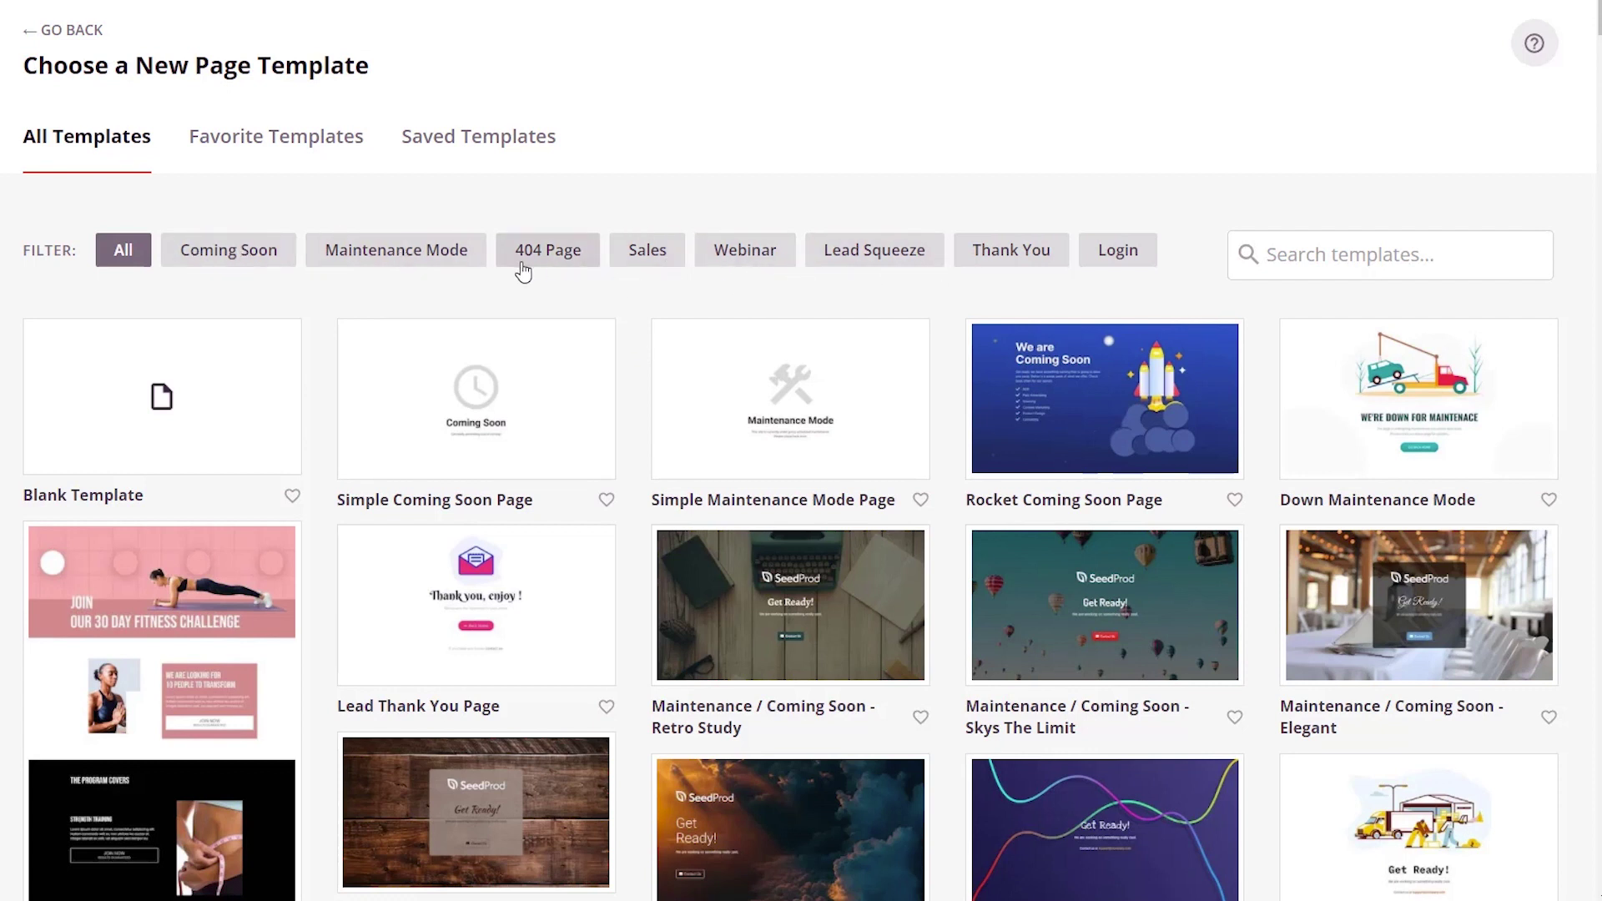
pyautogui.moveTo(283, 360)
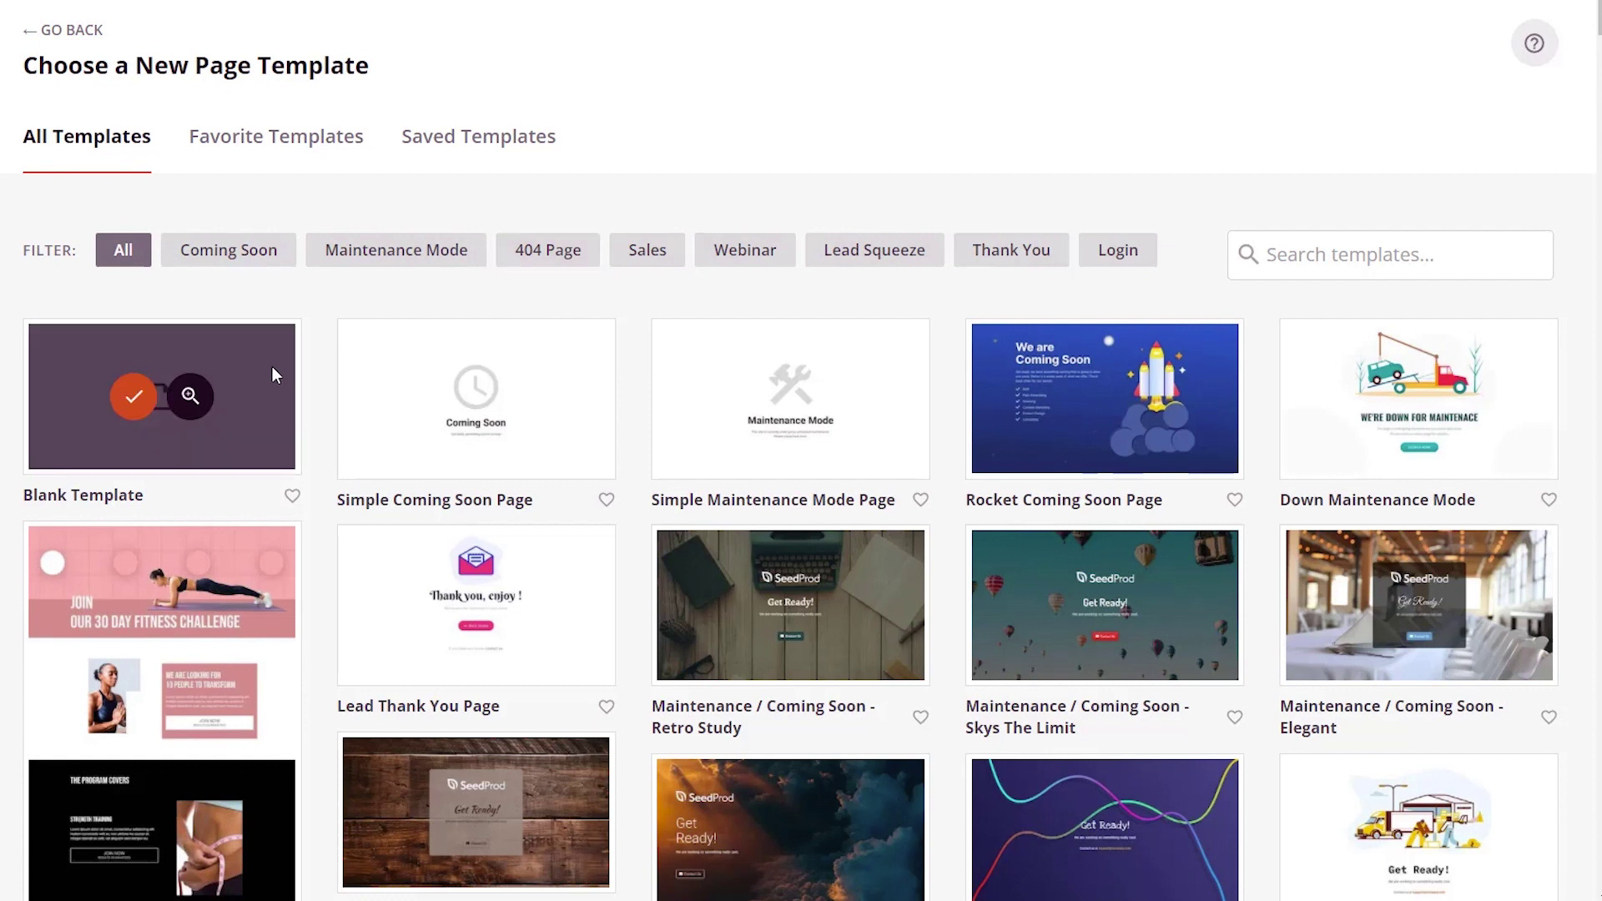
pyautogui.click(132, 396)
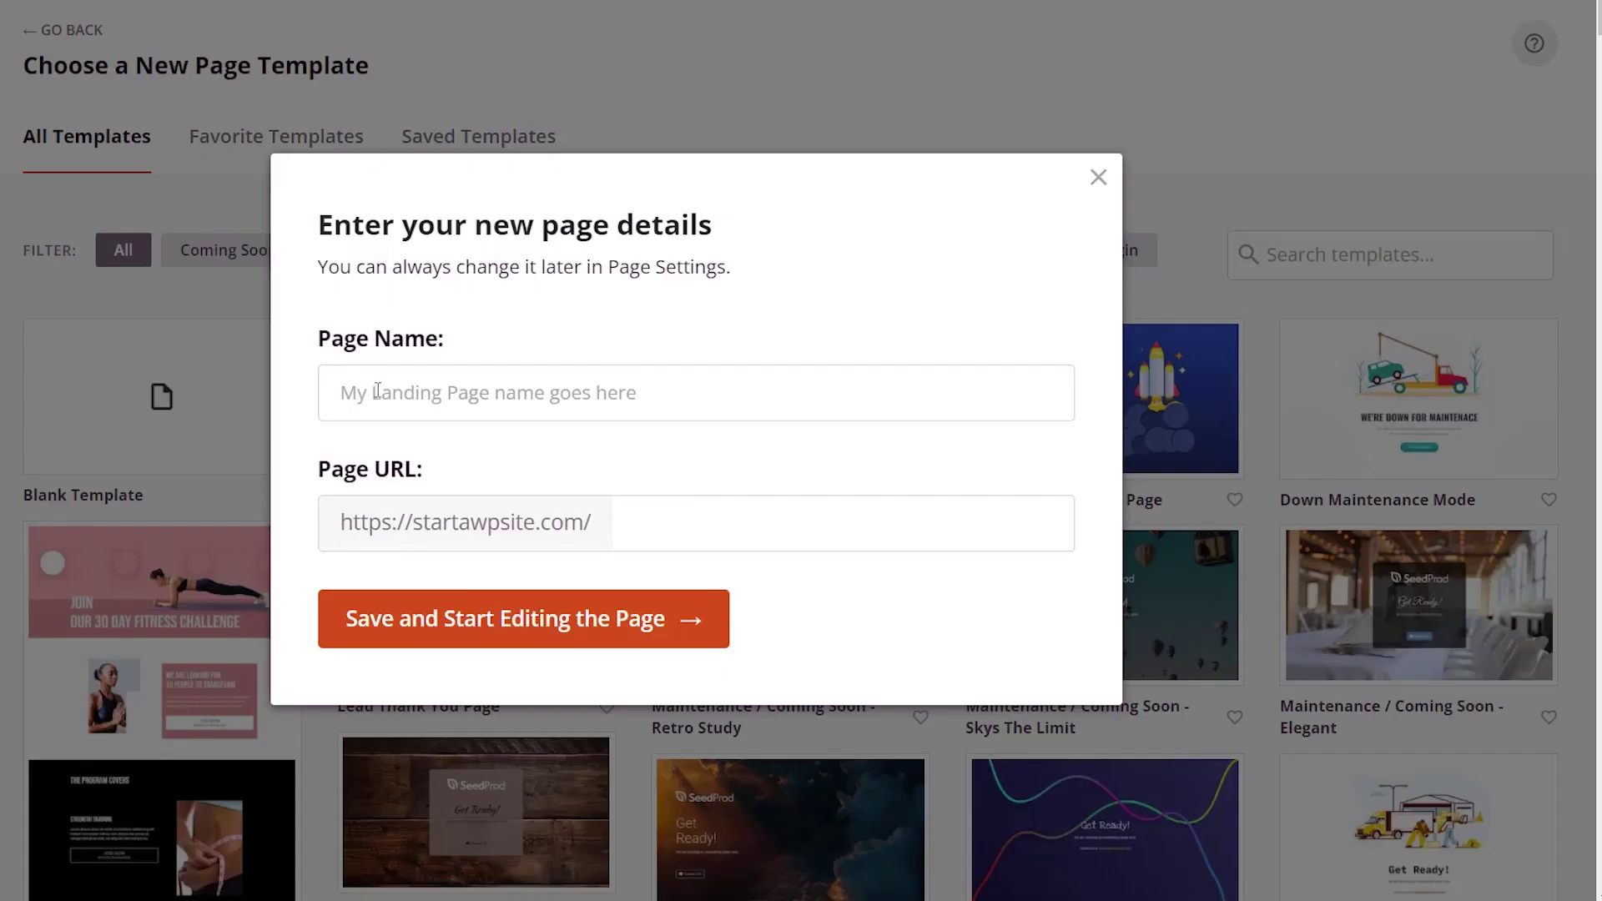
# Name the page cart-page, save it and start editing in the builder.
pyautogui.write('ca')
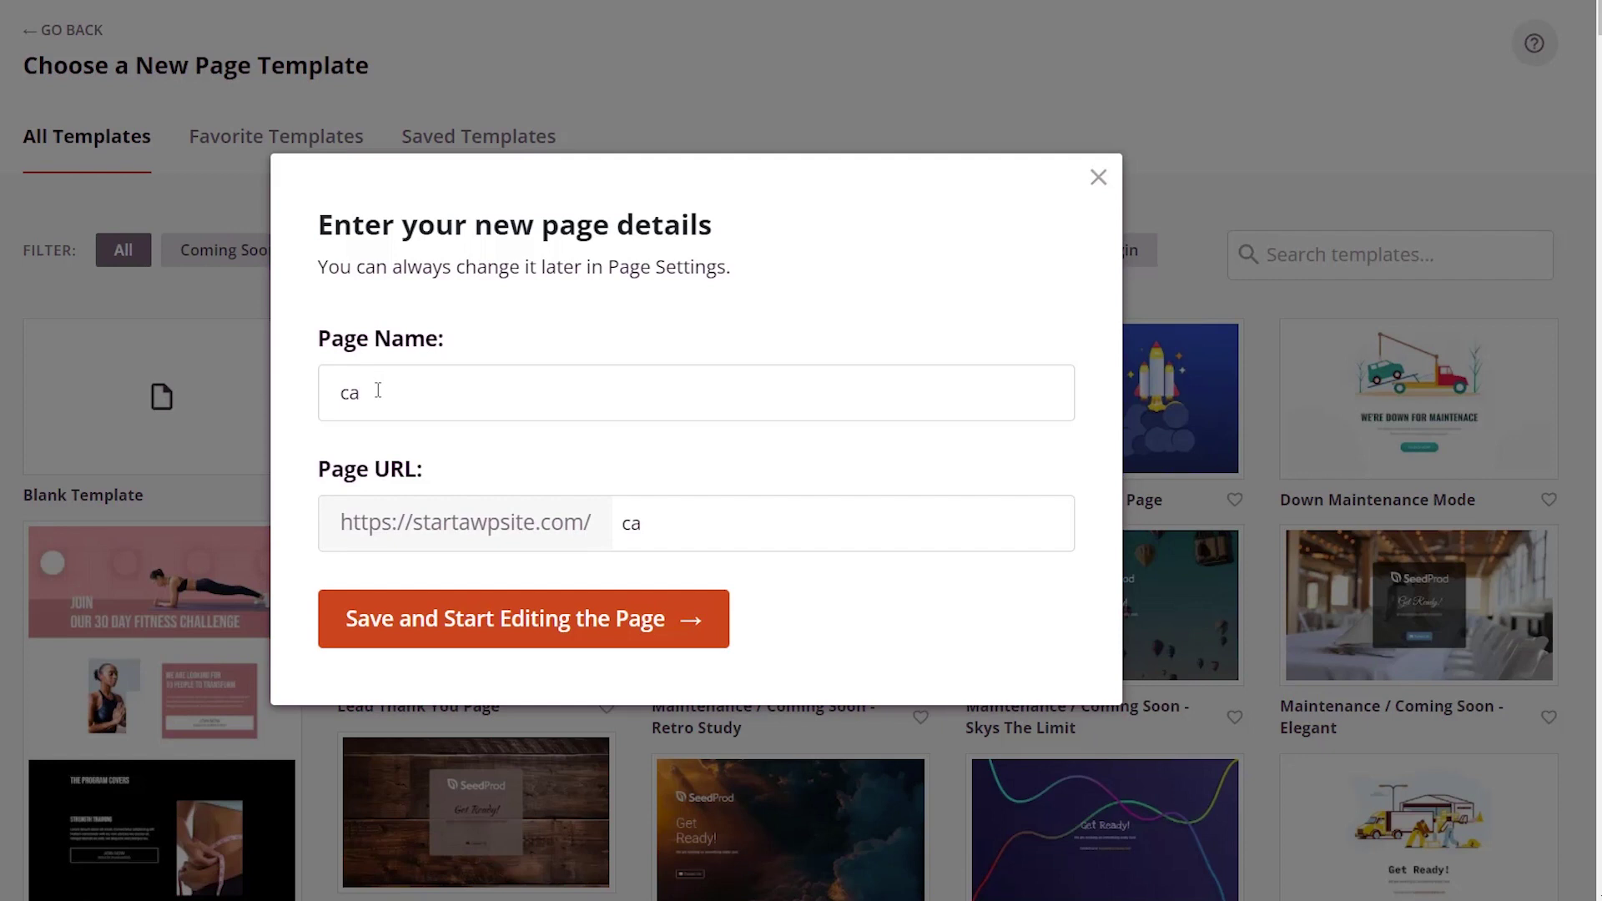
pyautogui.write('rt-page')
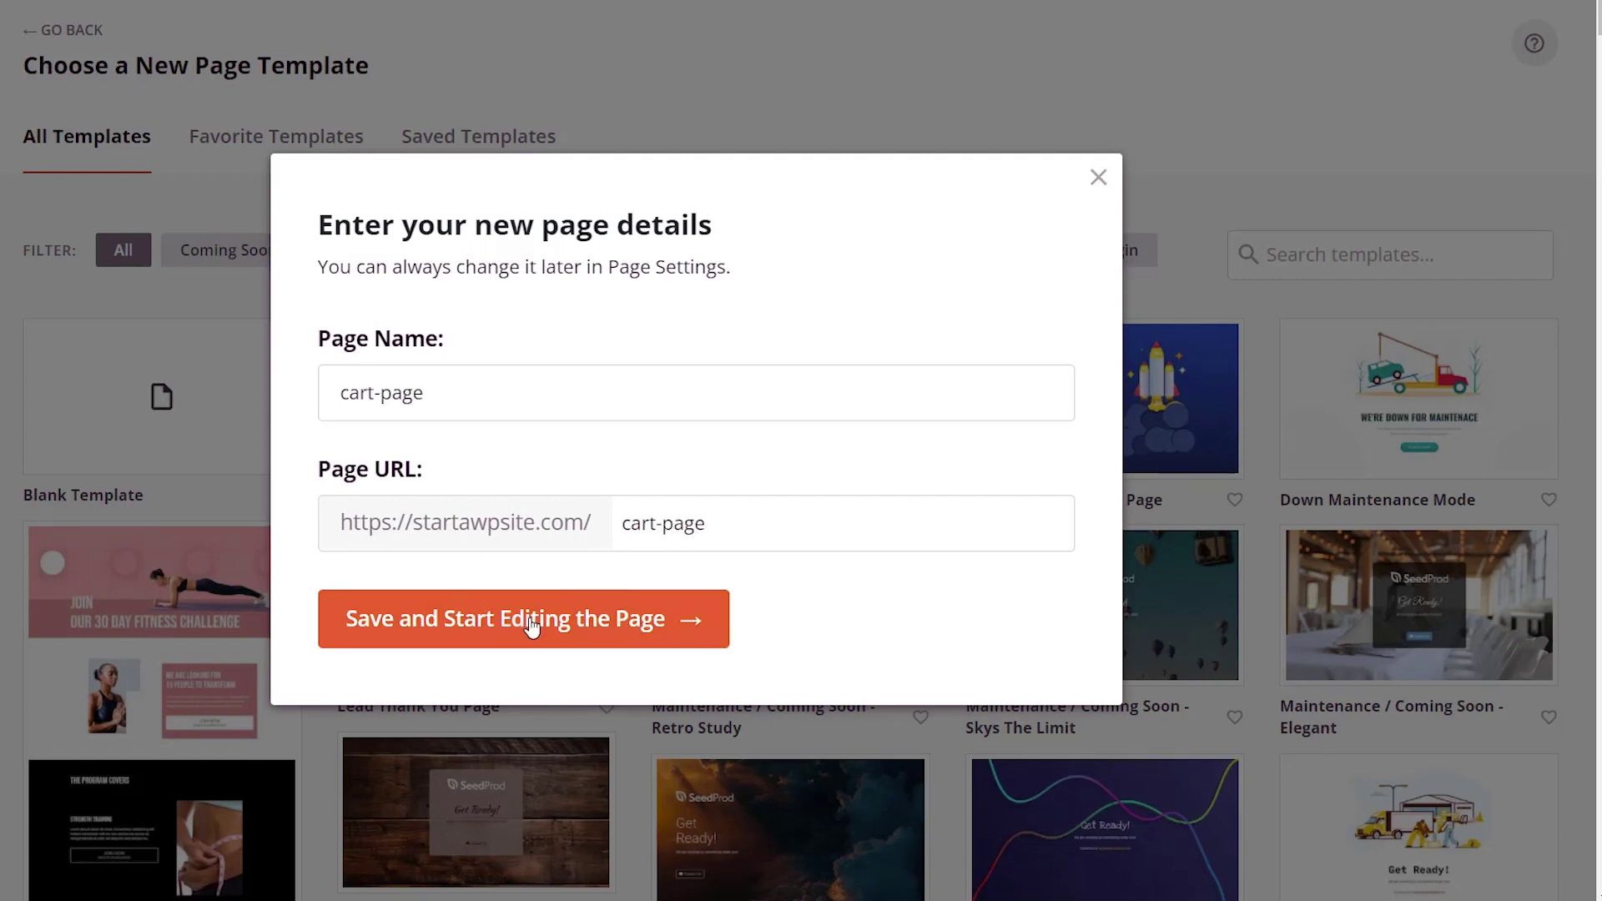
pyautogui.click(531, 625)
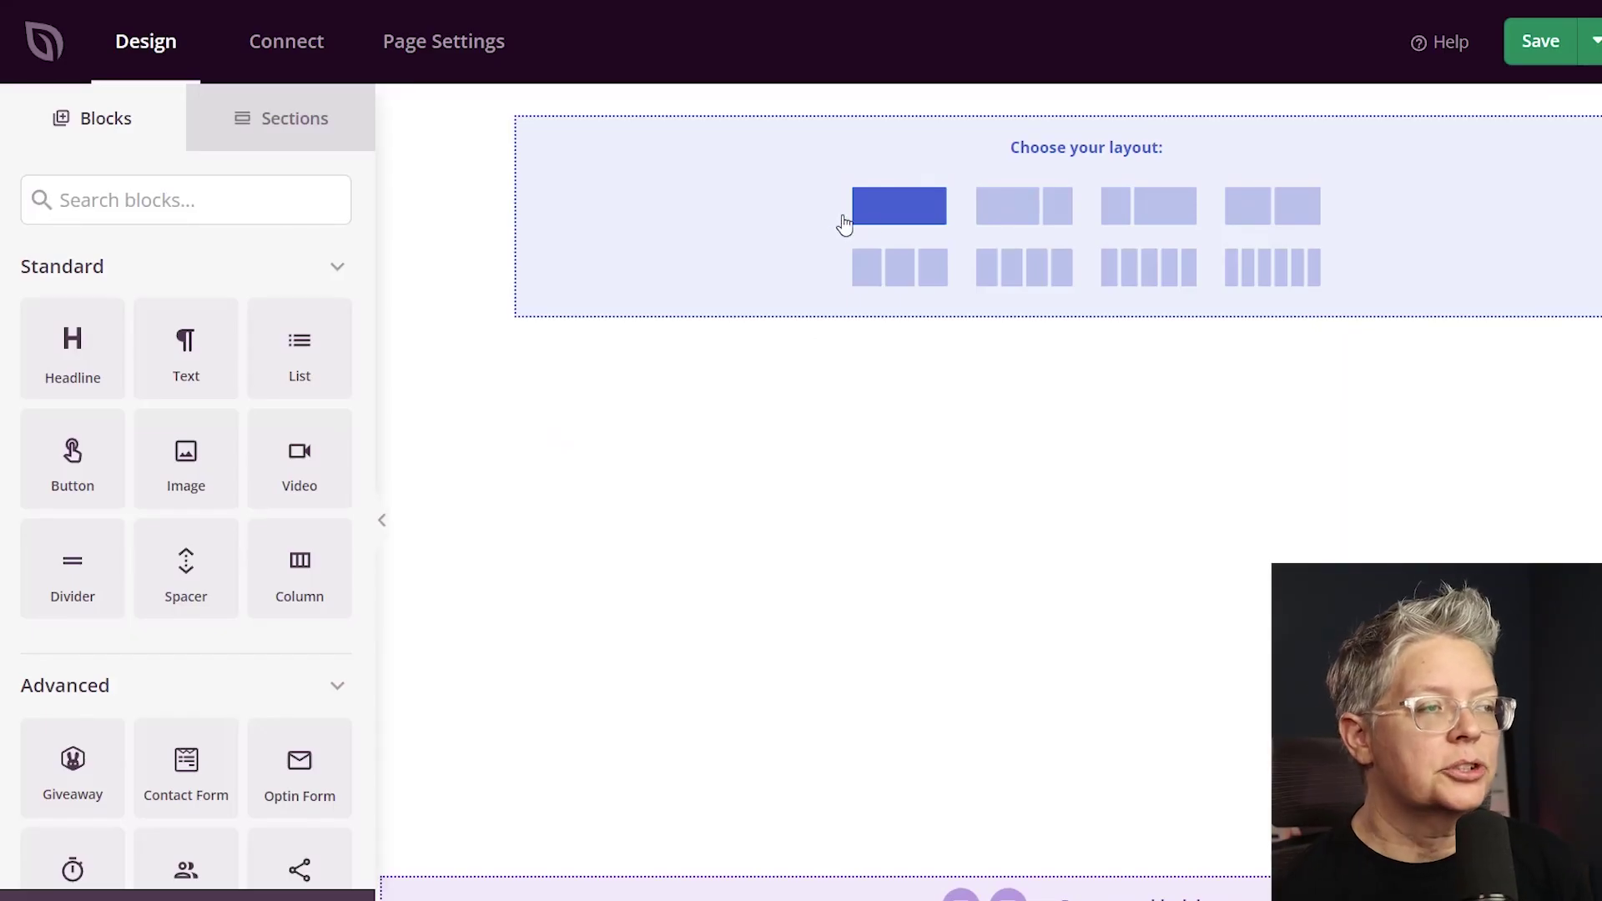
# Add a full-width section with the OUTDOOR ADVENTURE logo image, aligned left.
pyautogui.click(878, 222)
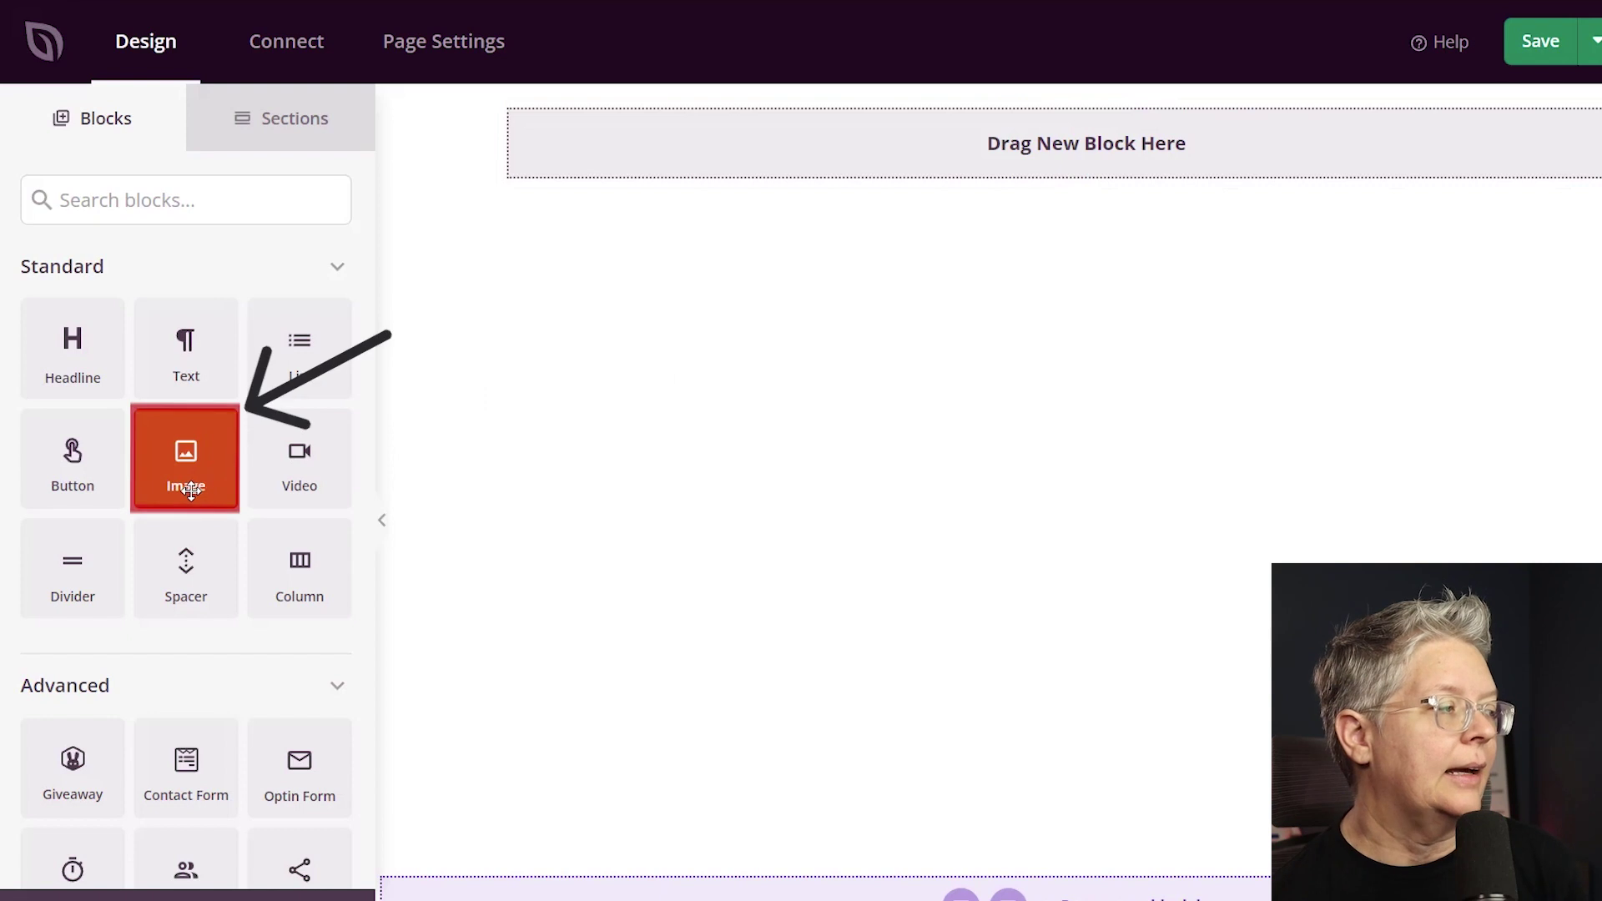
pyautogui.moveTo(205, 488)
pyautogui.mouseDown()
pyautogui.moveTo(744, 327)
pyautogui.moveTo(1095, 163)
pyautogui.mouseUp()
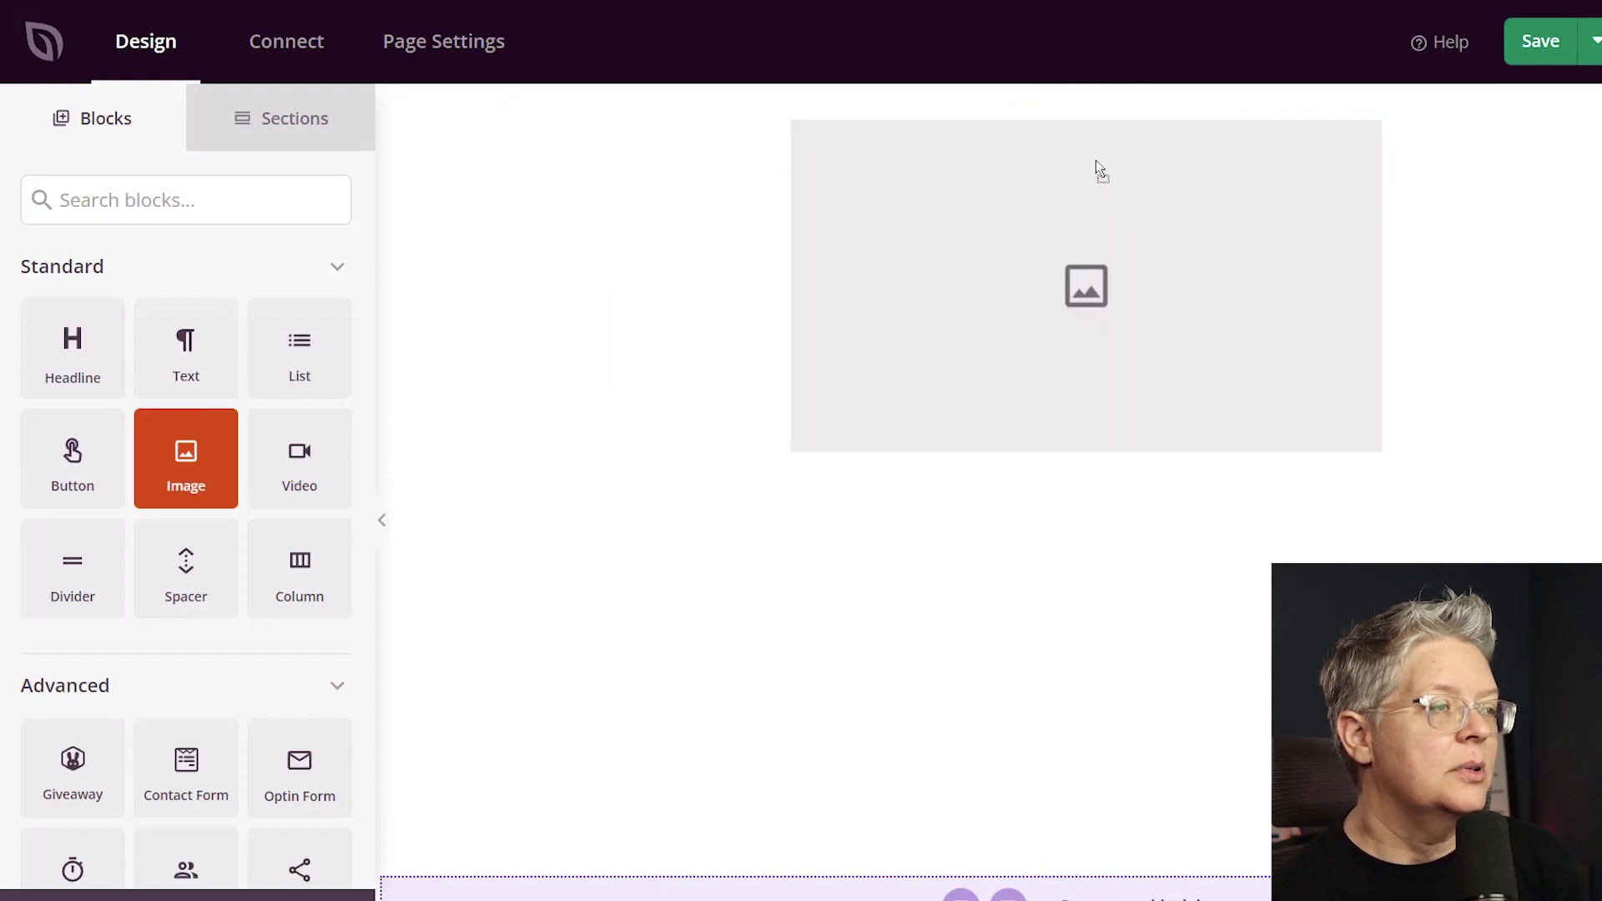
pyautogui.click(1091, 313)
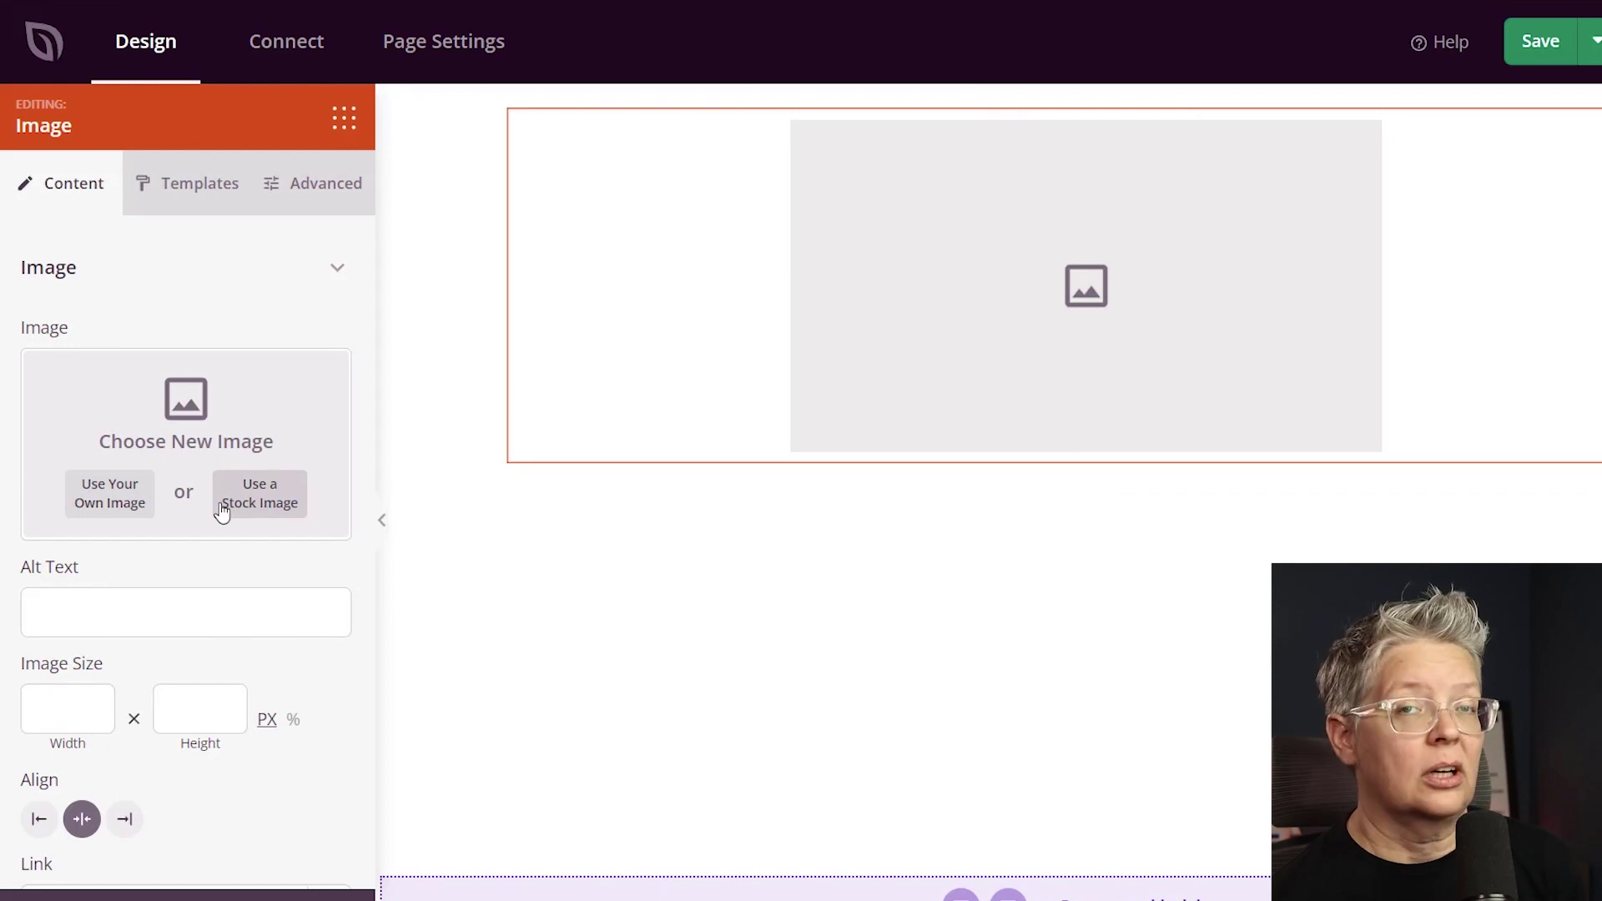
pyautogui.click(109, 498)
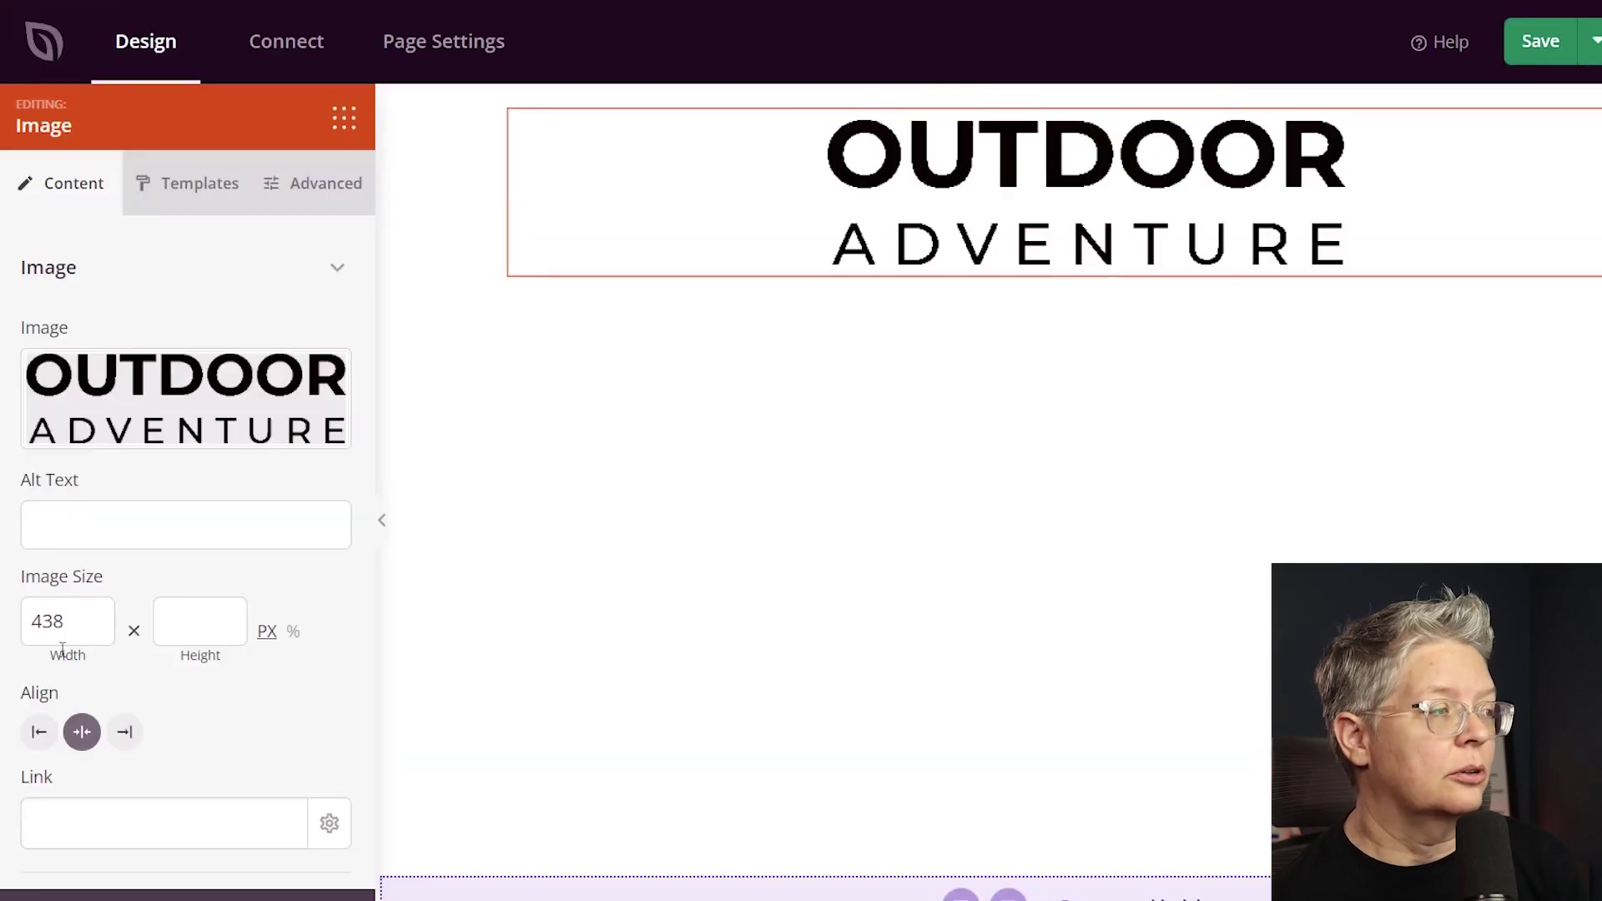
pyautogui.click(39, 733)
# Set the logo width to 219 and drag a column block below the logo.
pyautogui.moveTo(65, 621); pyautogui.dragTo(24, 622)
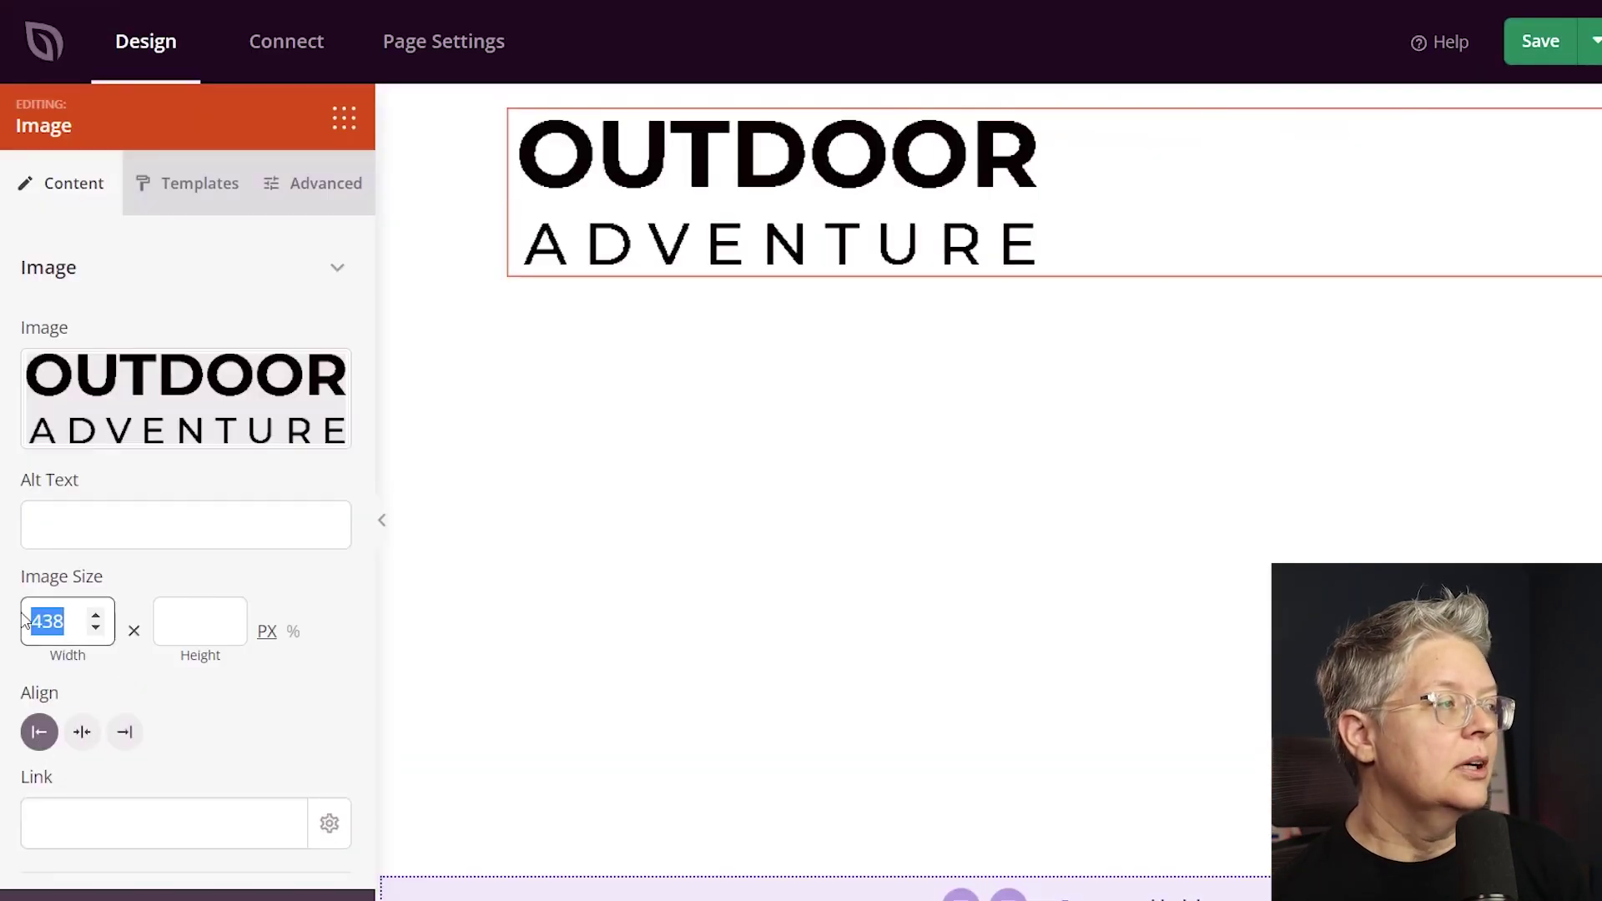
pyautogui.write('219')
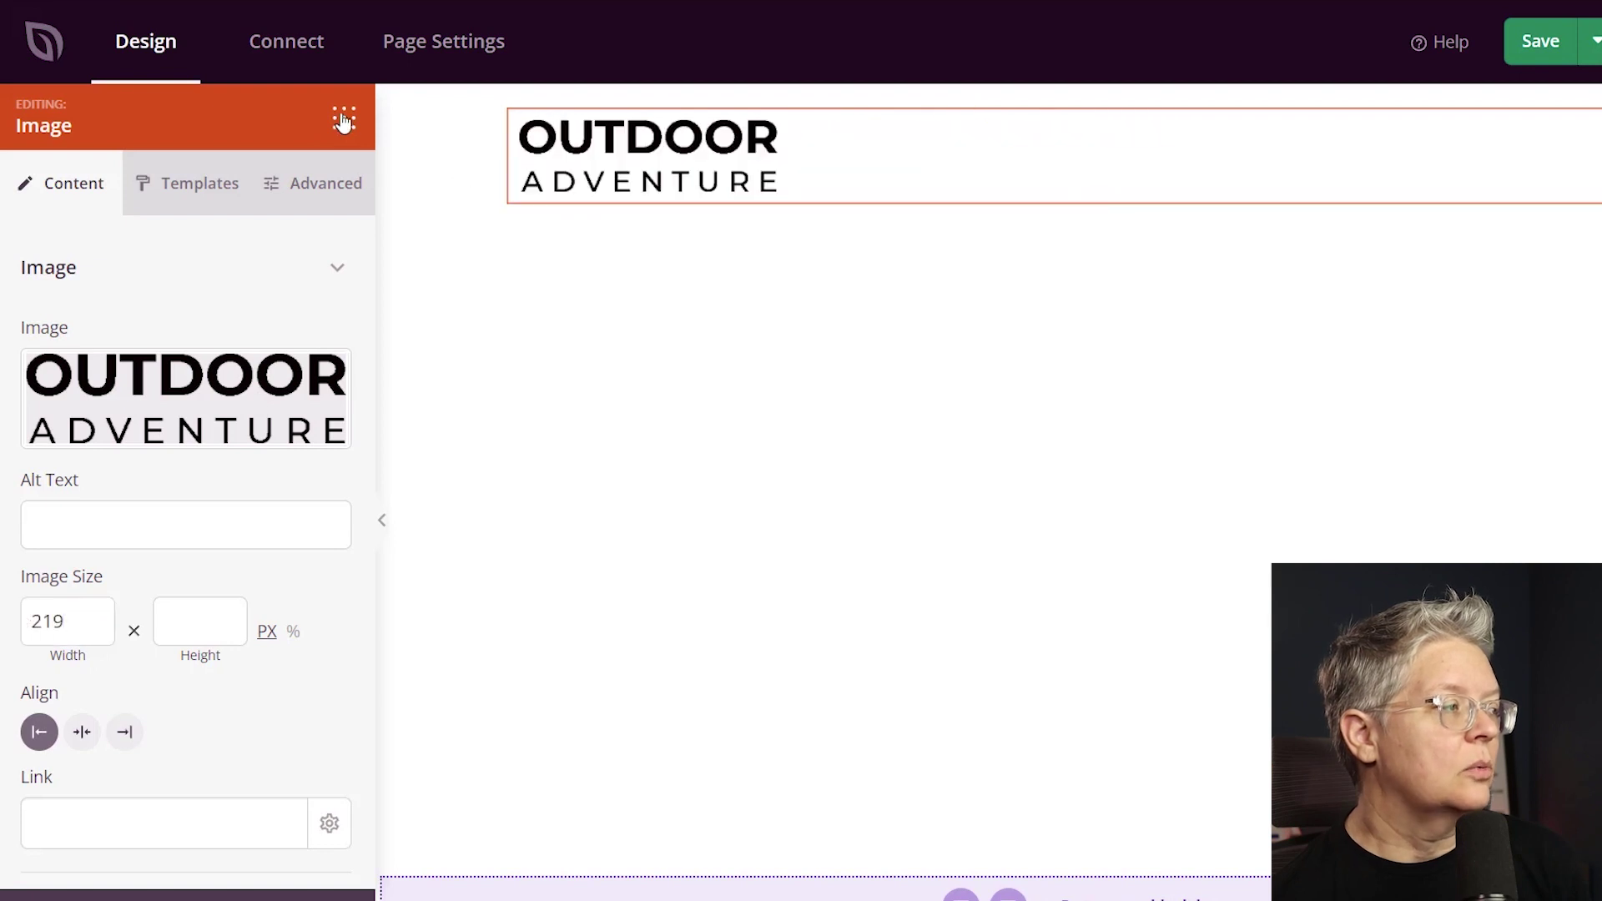
pyautogui.click(343, 117)
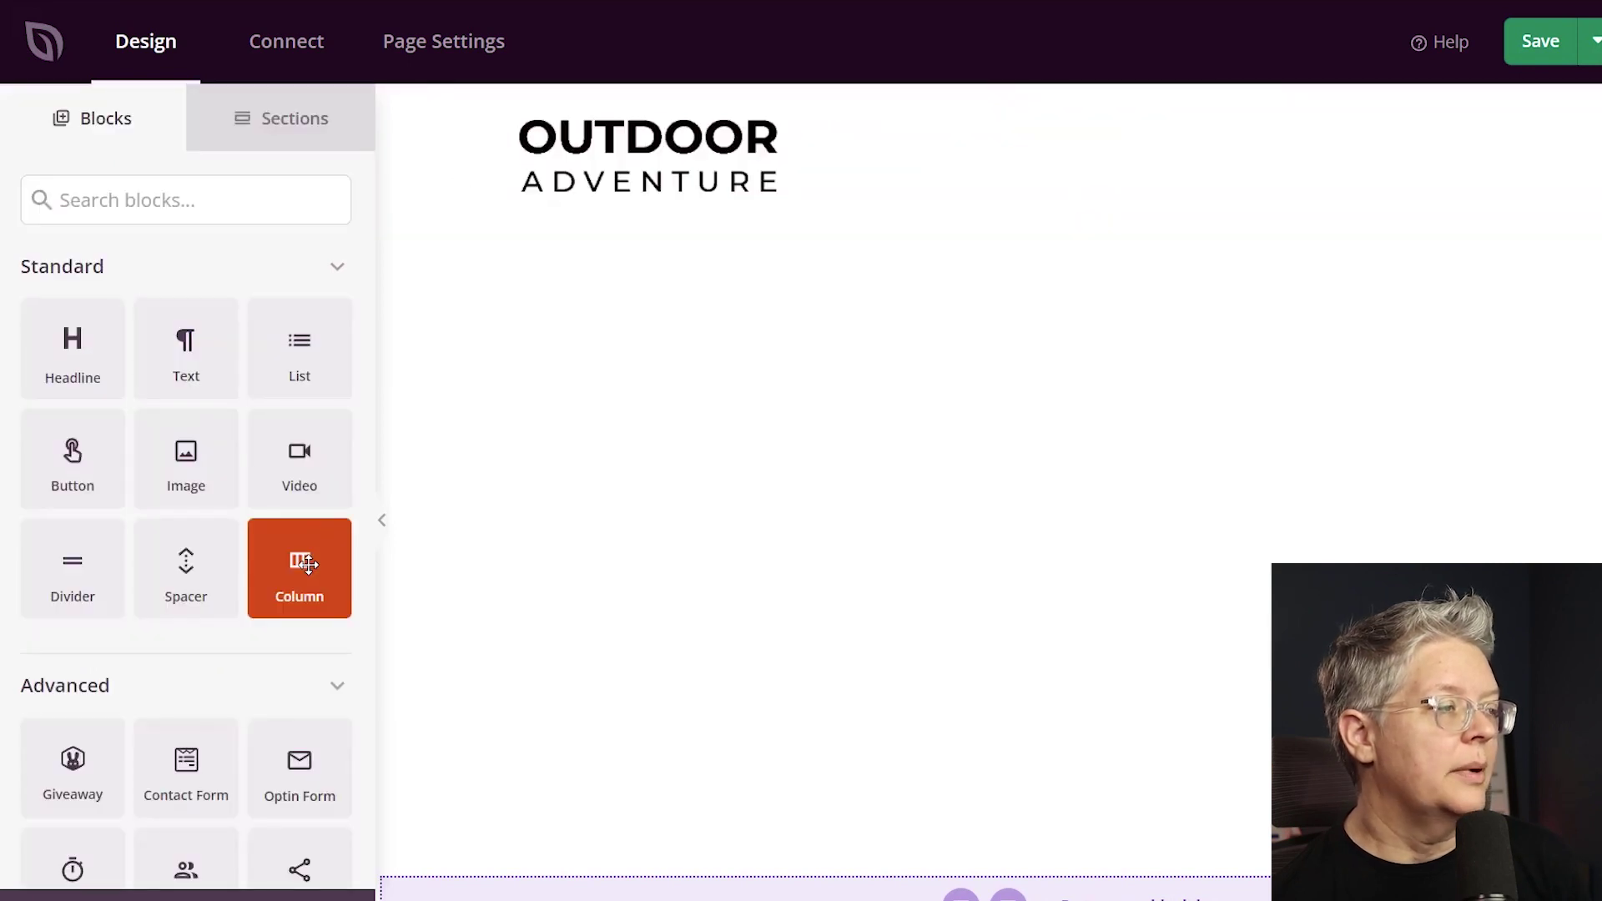
pyautogui.moveTo(299, 565); pyautogui.dragTo(1084, 279)
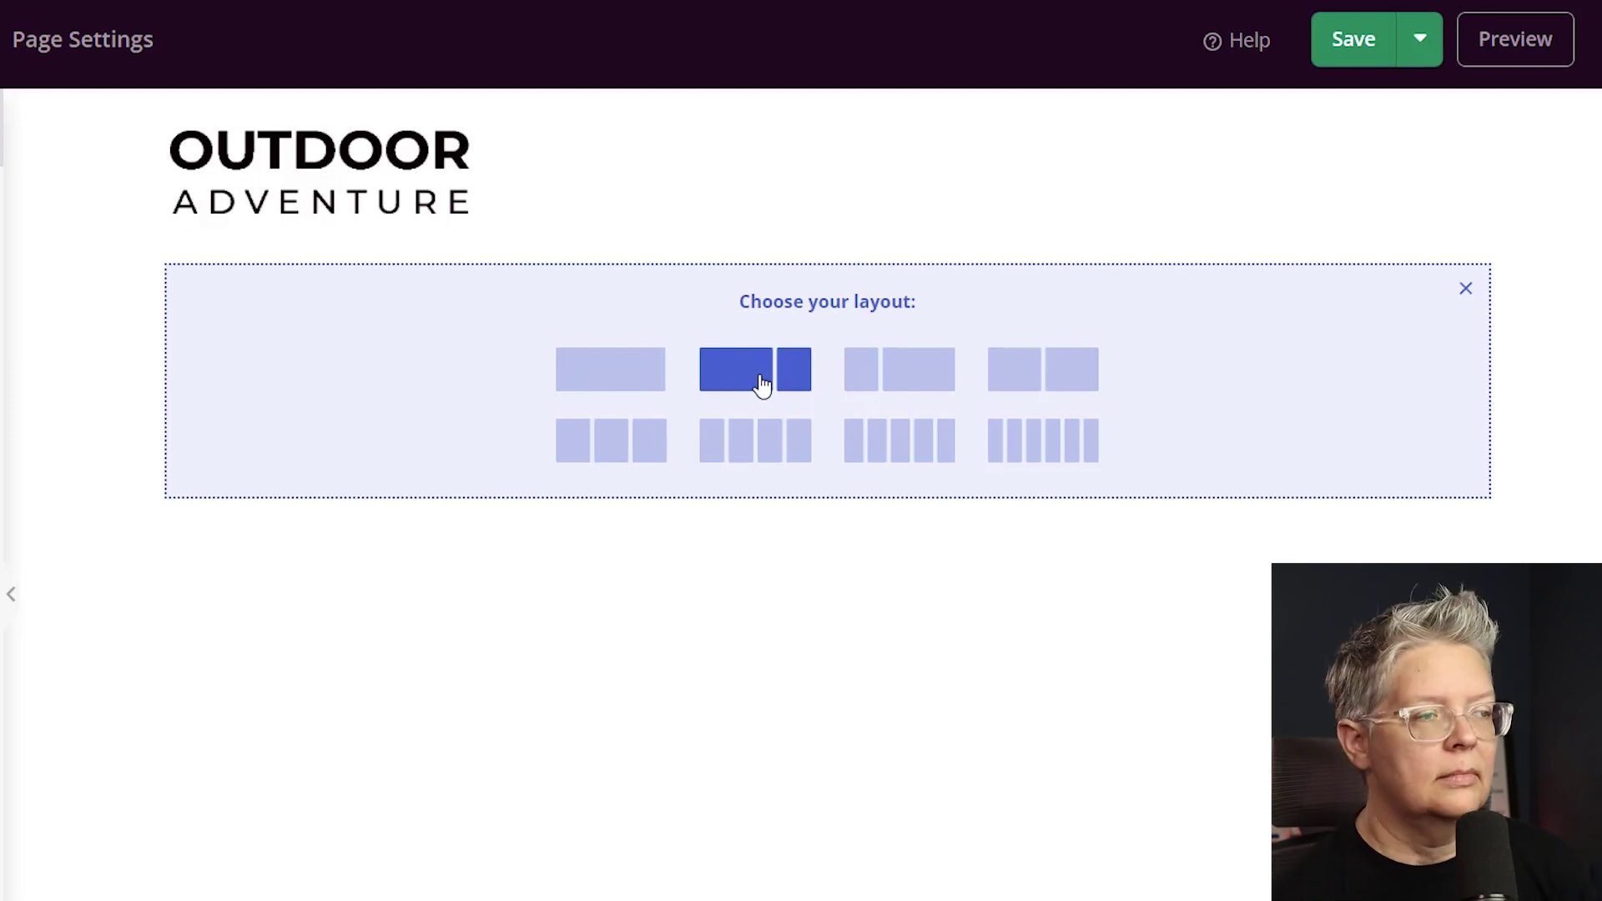
# Choose the wide-left, narrow-right two-column layout and place a WooCommerce Cart block in the left column.
pyautogui.click(762, 384)
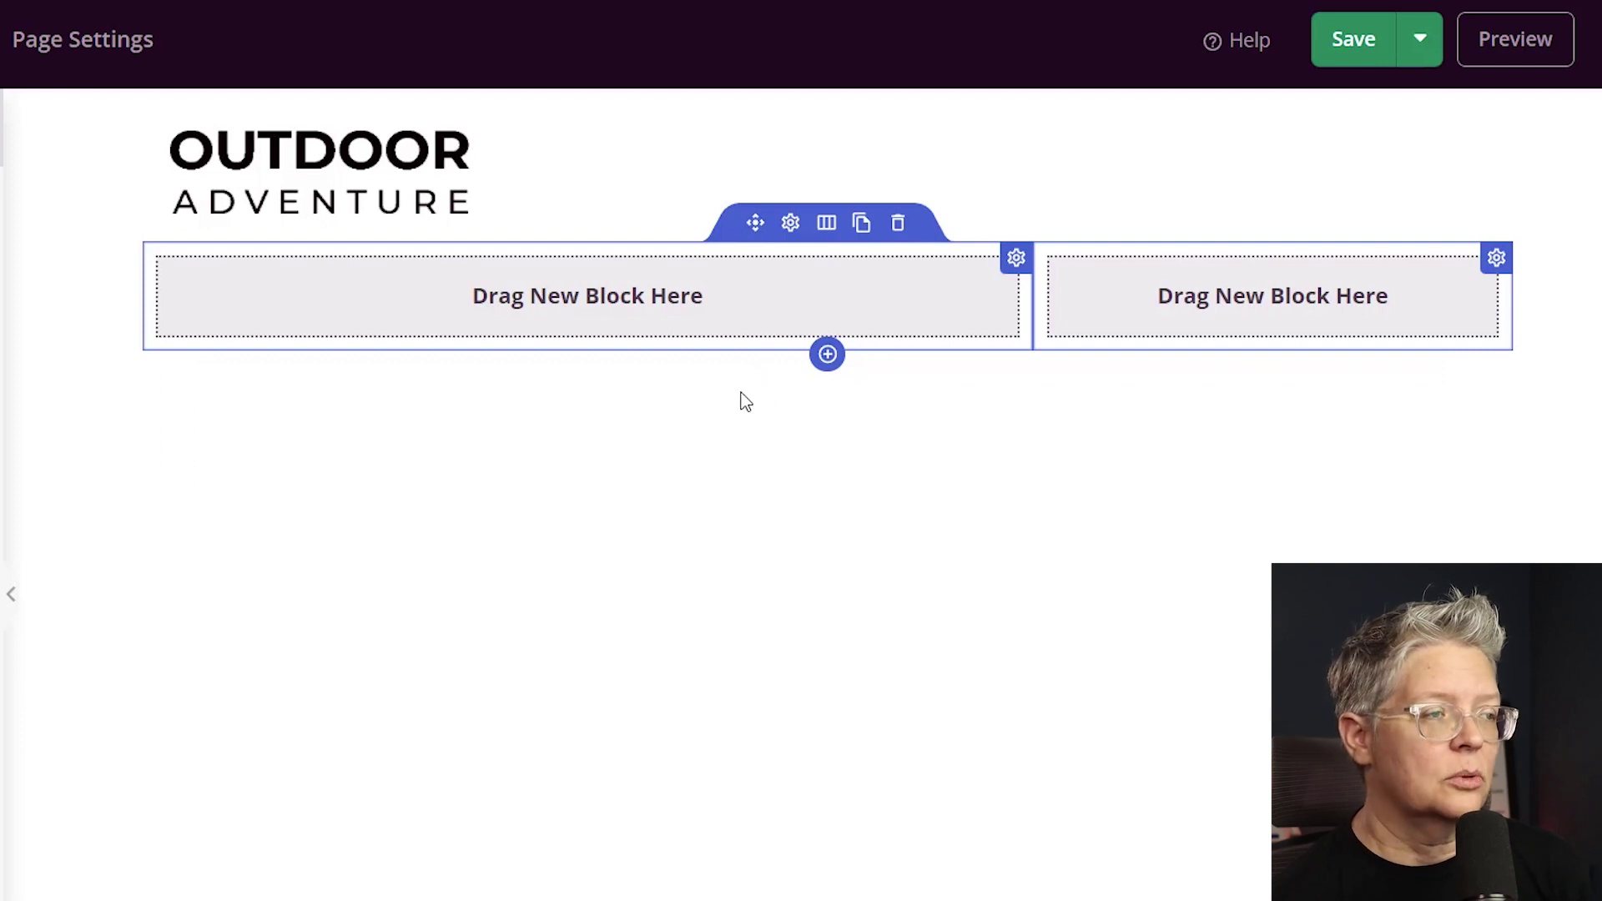
pyautogui.scroll(-5, 247, 392)
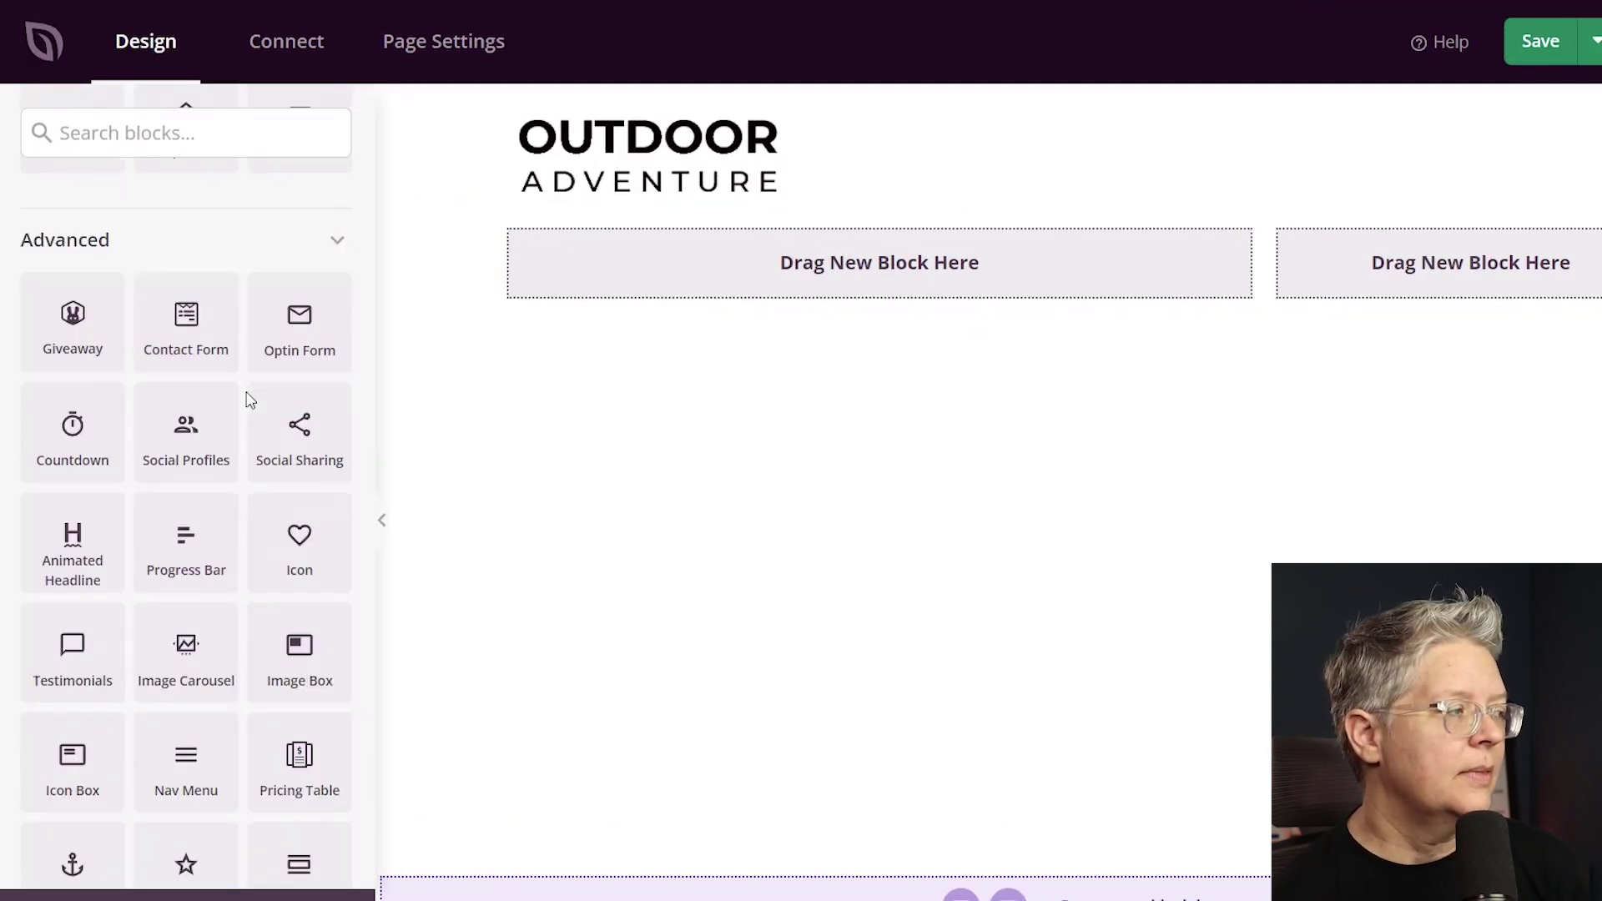
pyautogui.scroll(-7, 250, 400)
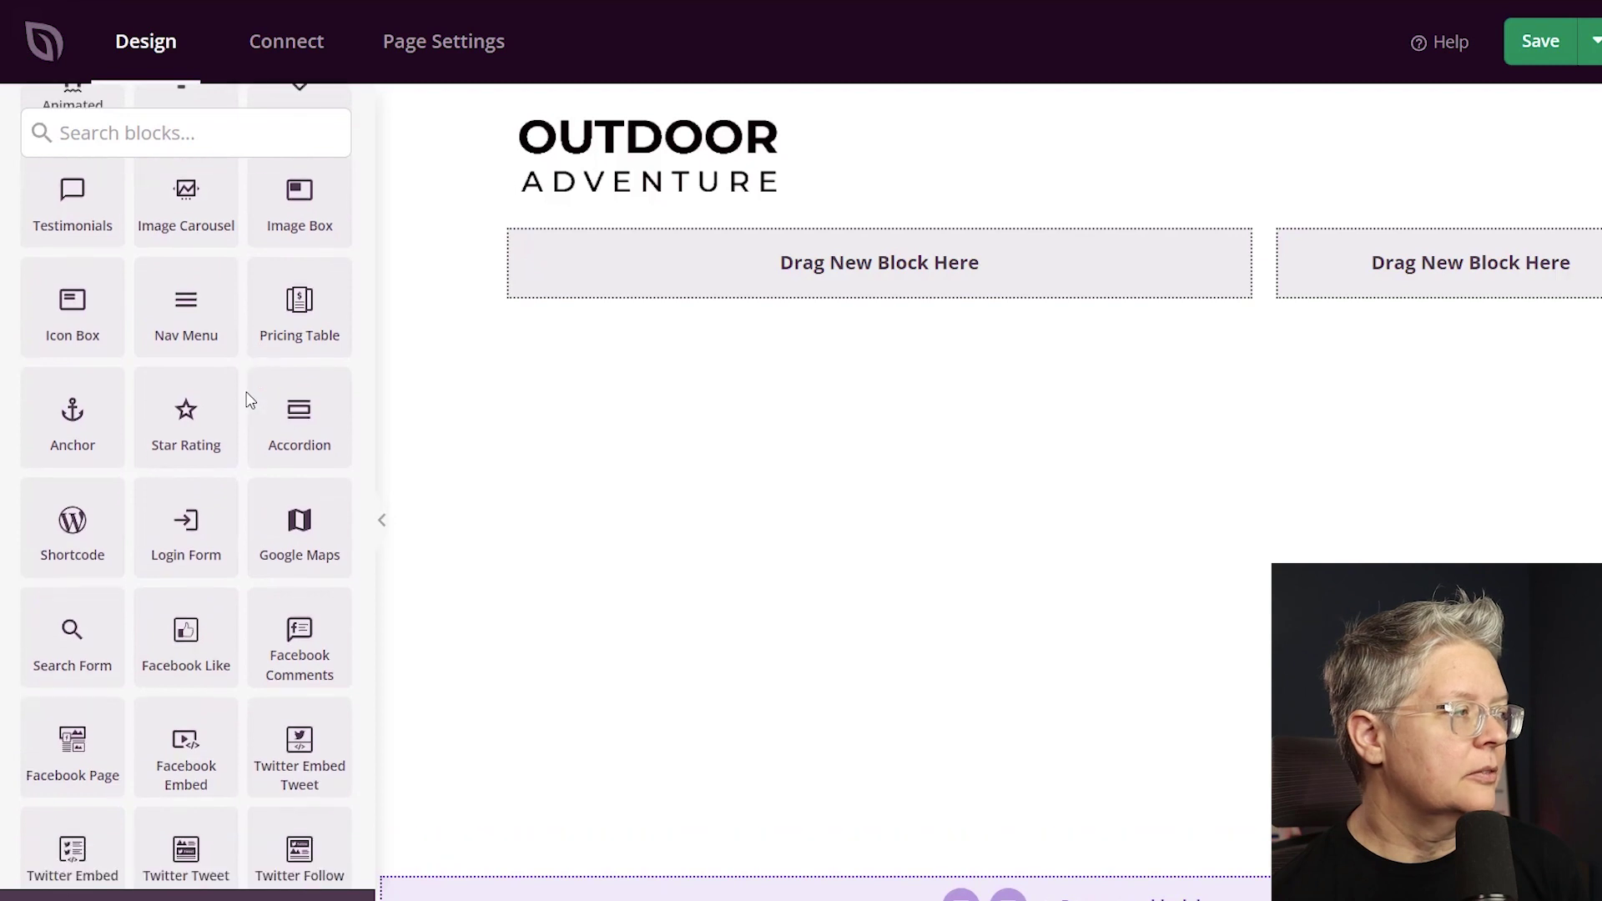
pyautogui.scroll(-3, 251, 400)
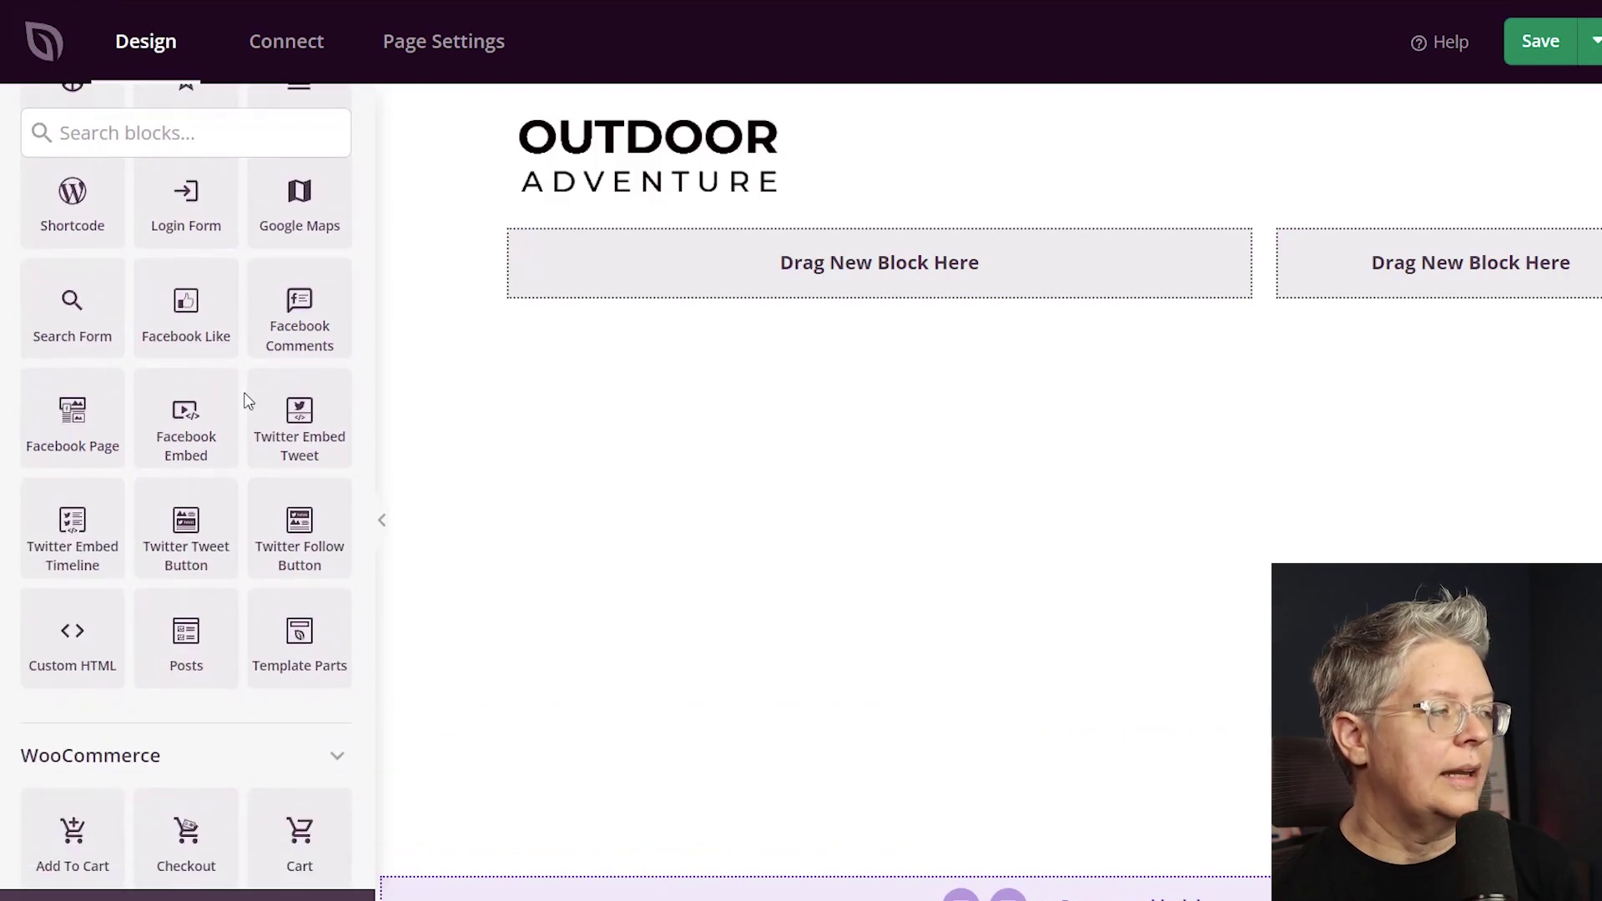
pyautogui.scroll(-3, 245, 403)
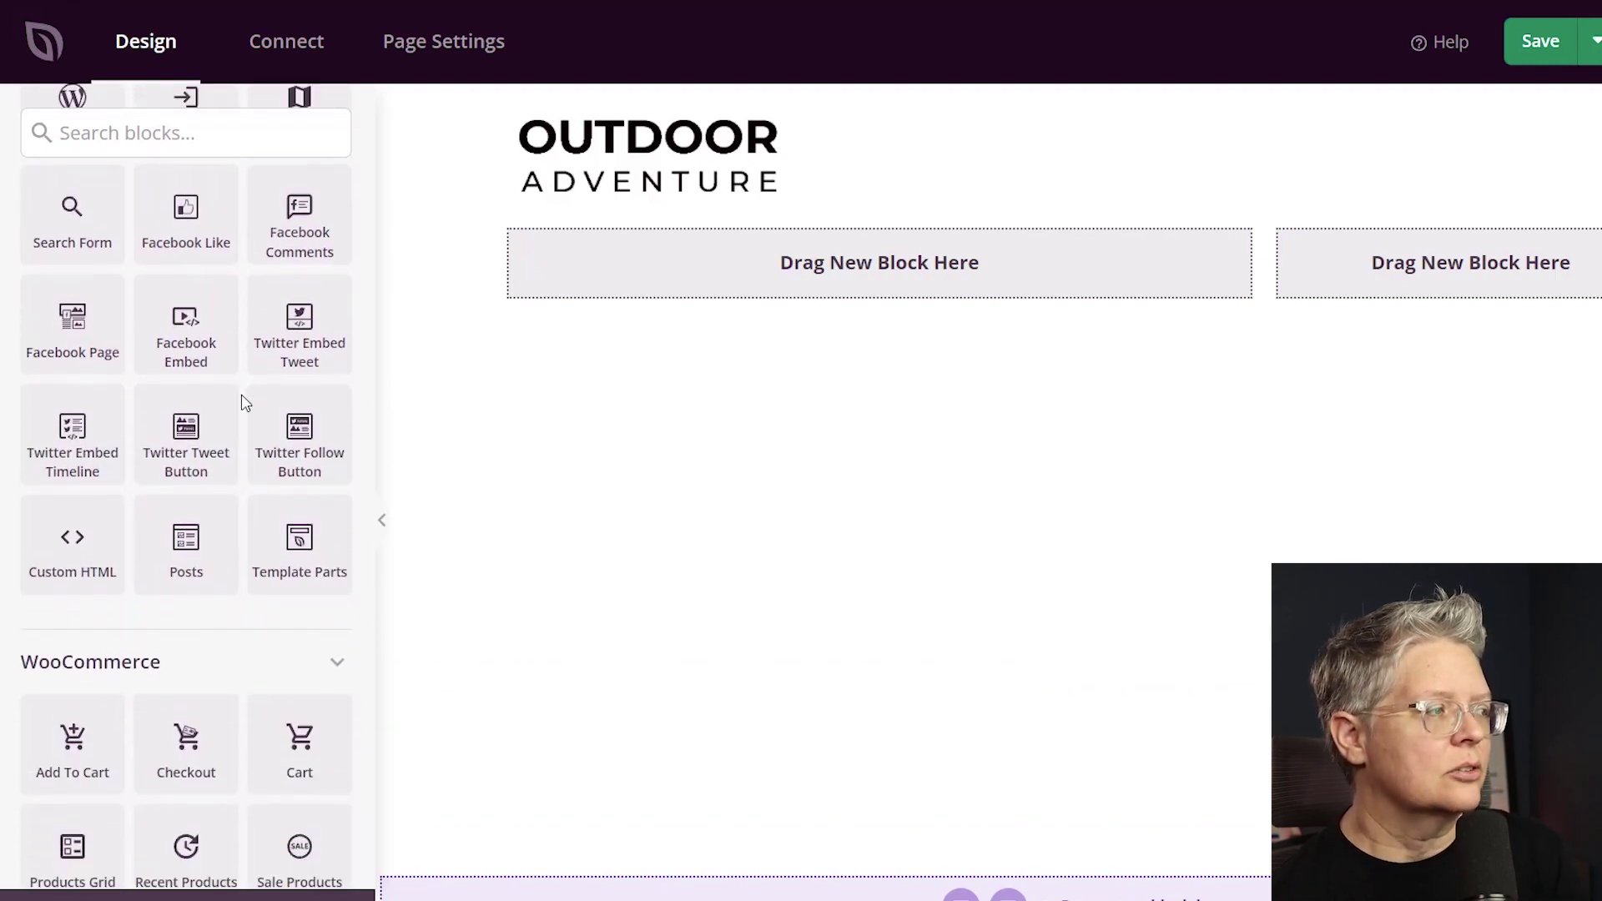
pyautogui.scroll(-2, 244, 403)
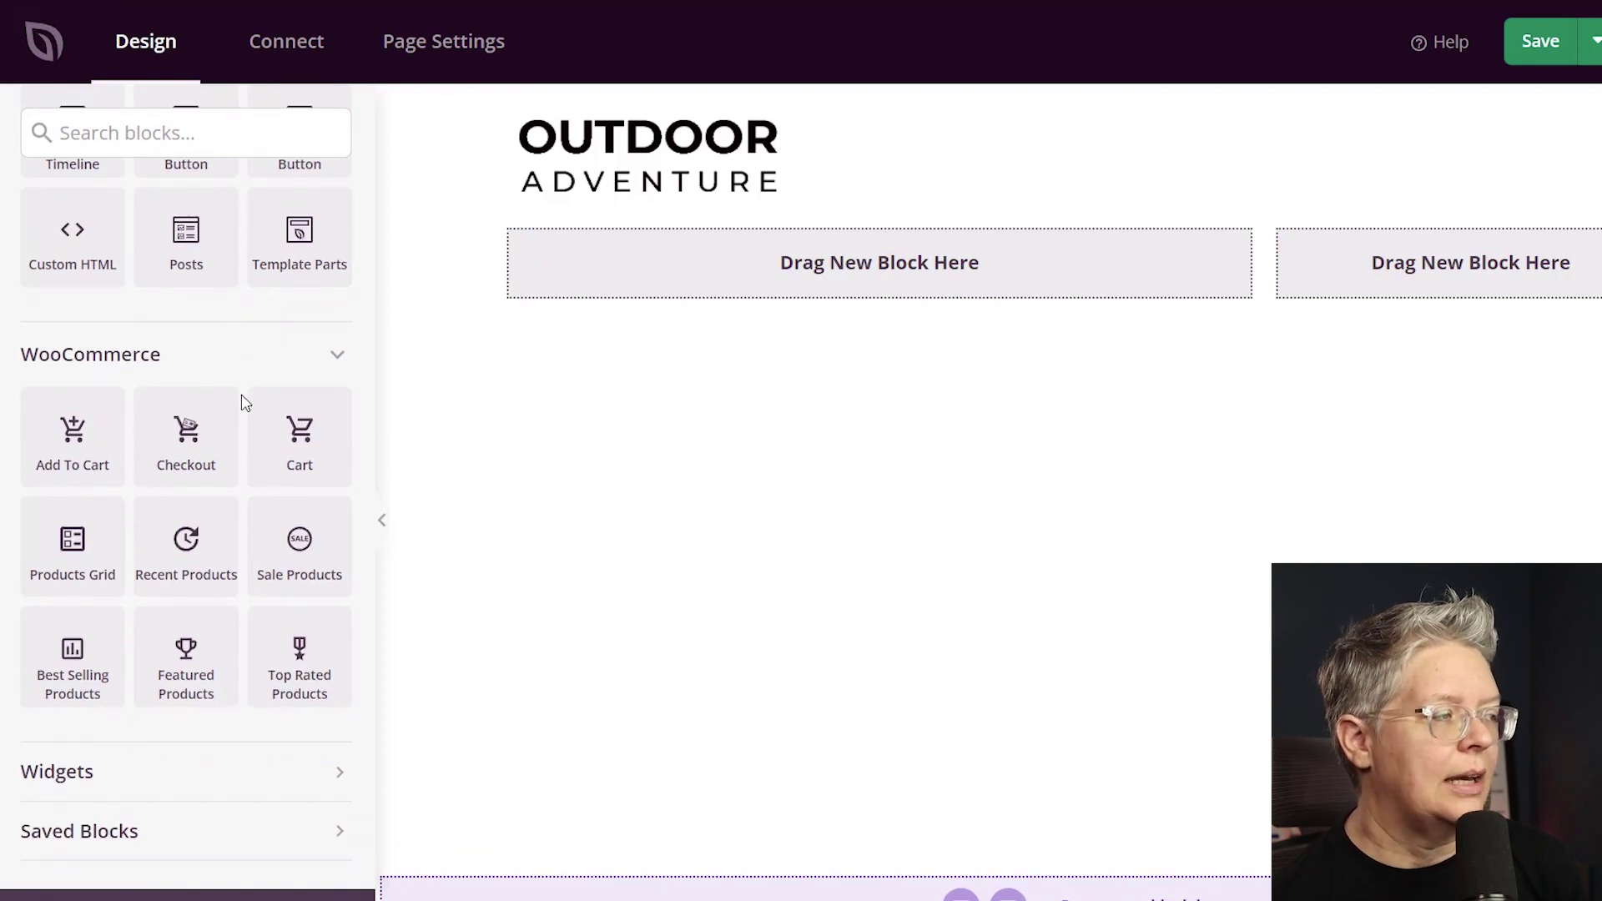
pyautogui.moveTo(263, 440); pyautogui.dragTo(862, 276)
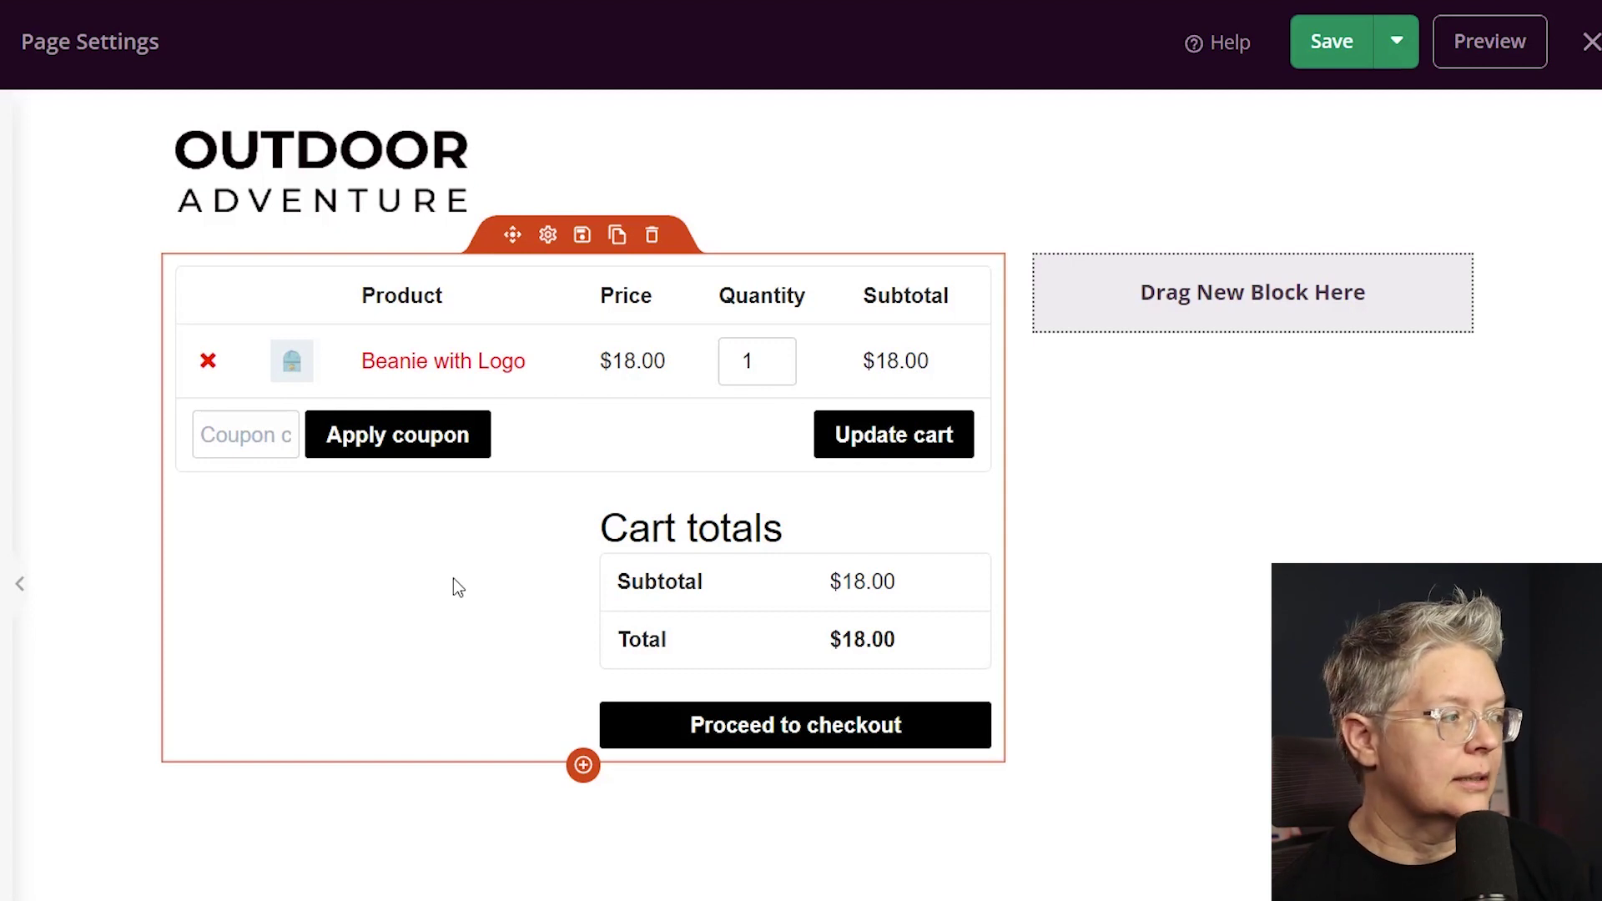
# Give the Cart block's buttons a 0 border radius and red (#E53935) color.
pyautogui.click(547, 236)
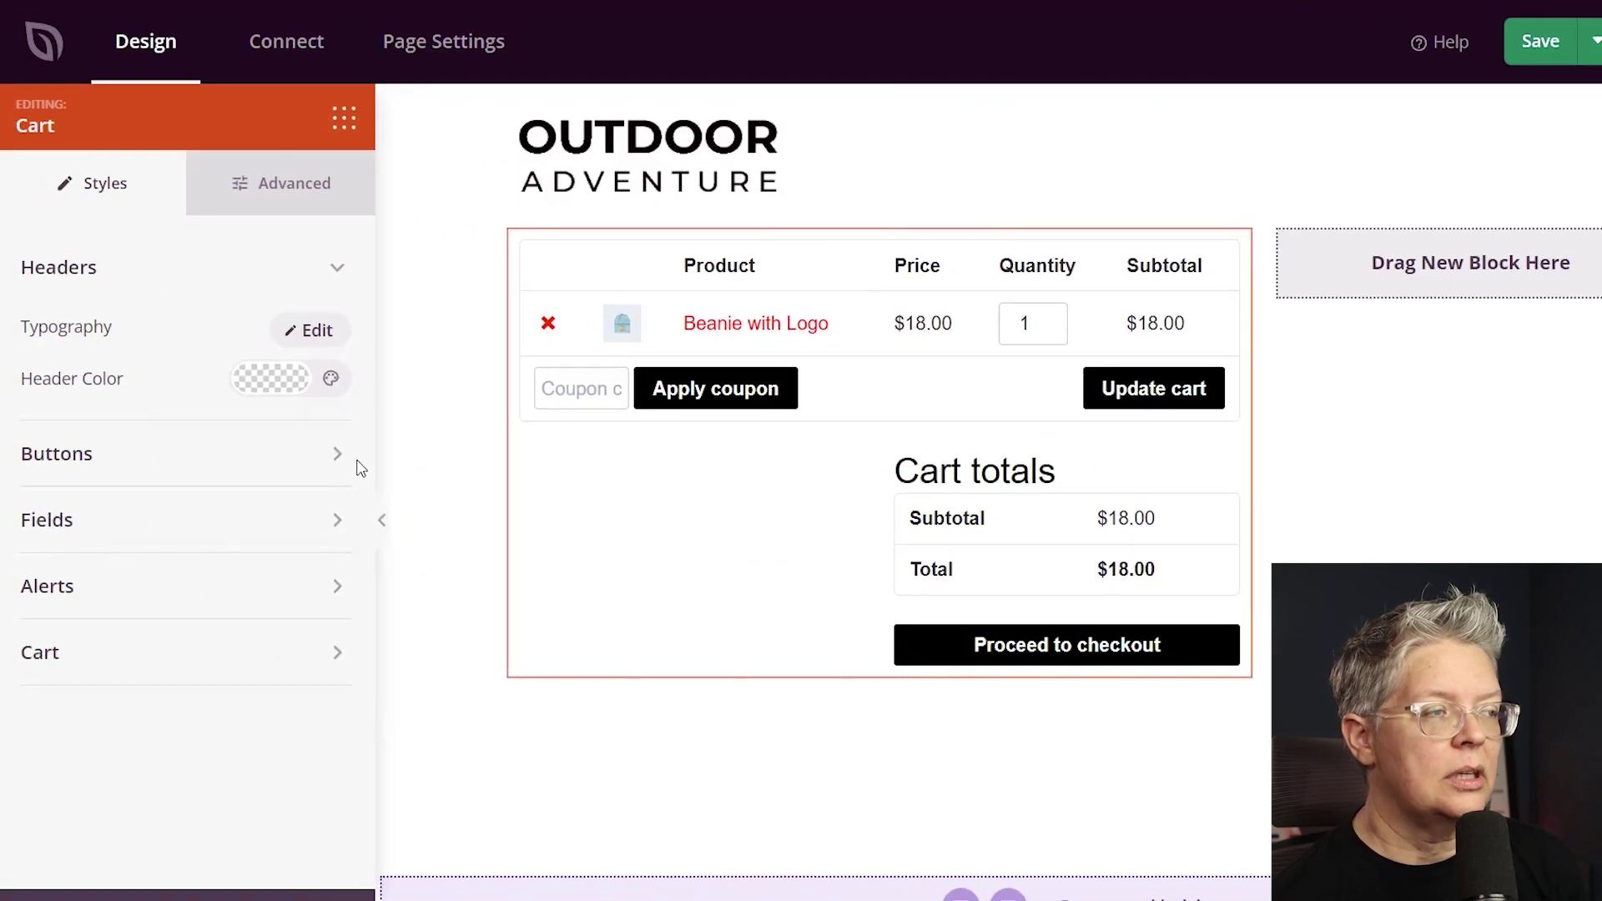
pyautogui.click(337, 455)
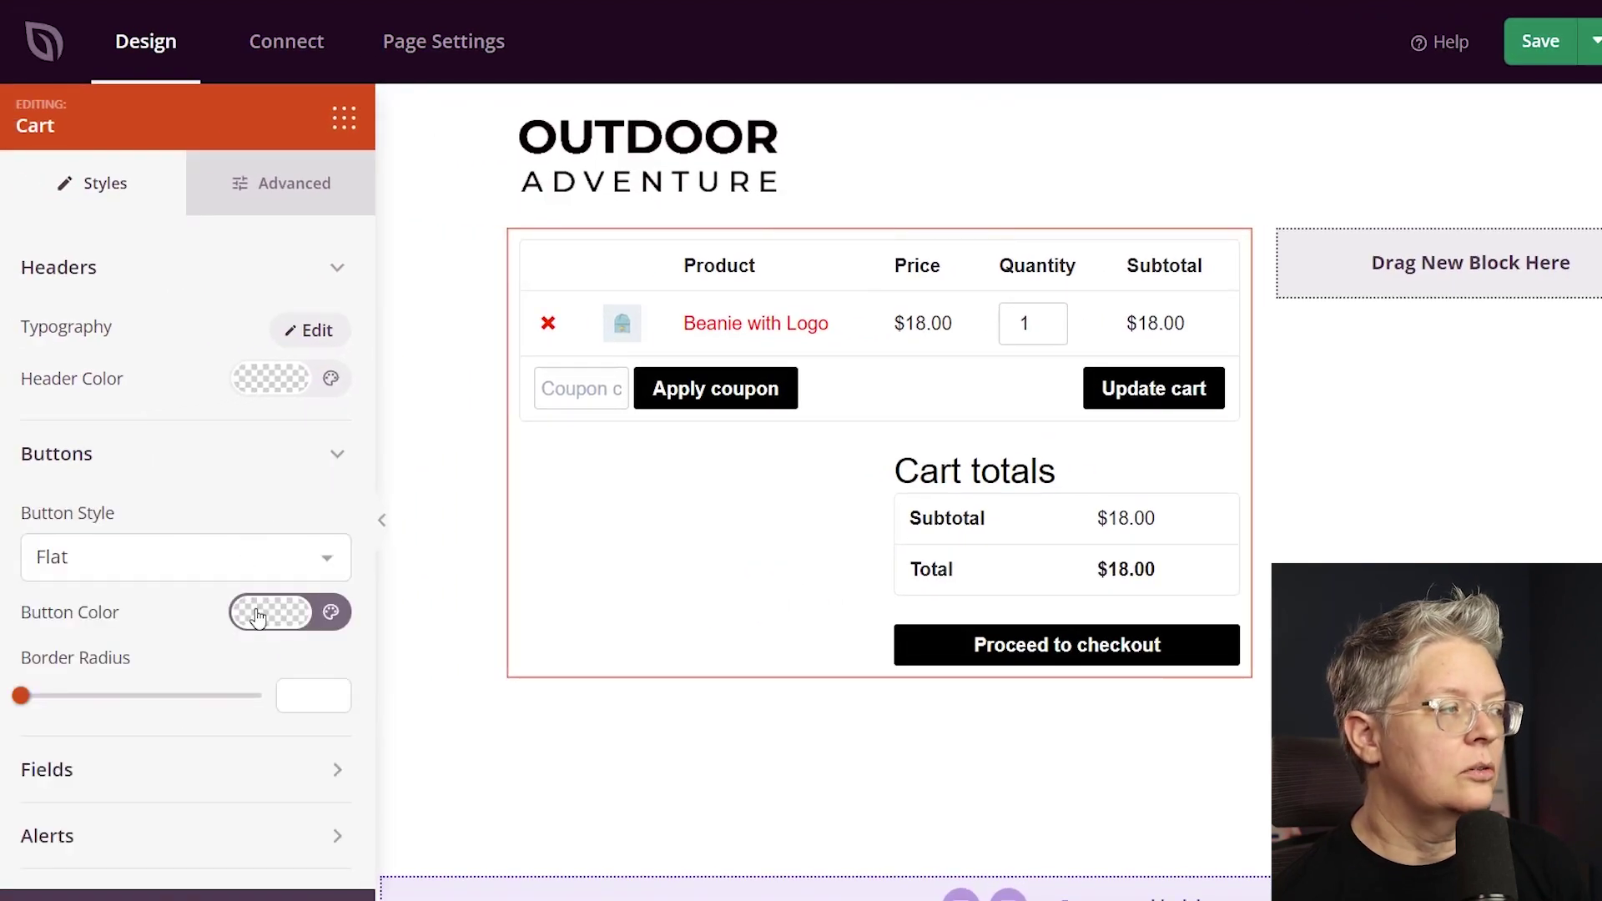
pyautogui.moveTo(21, 695)
pyautogui.mouseDown()
pyautogui.moveTo(42, 695)
pyautogui.moveTo(21, 695)
pyautogui.mouseUp()
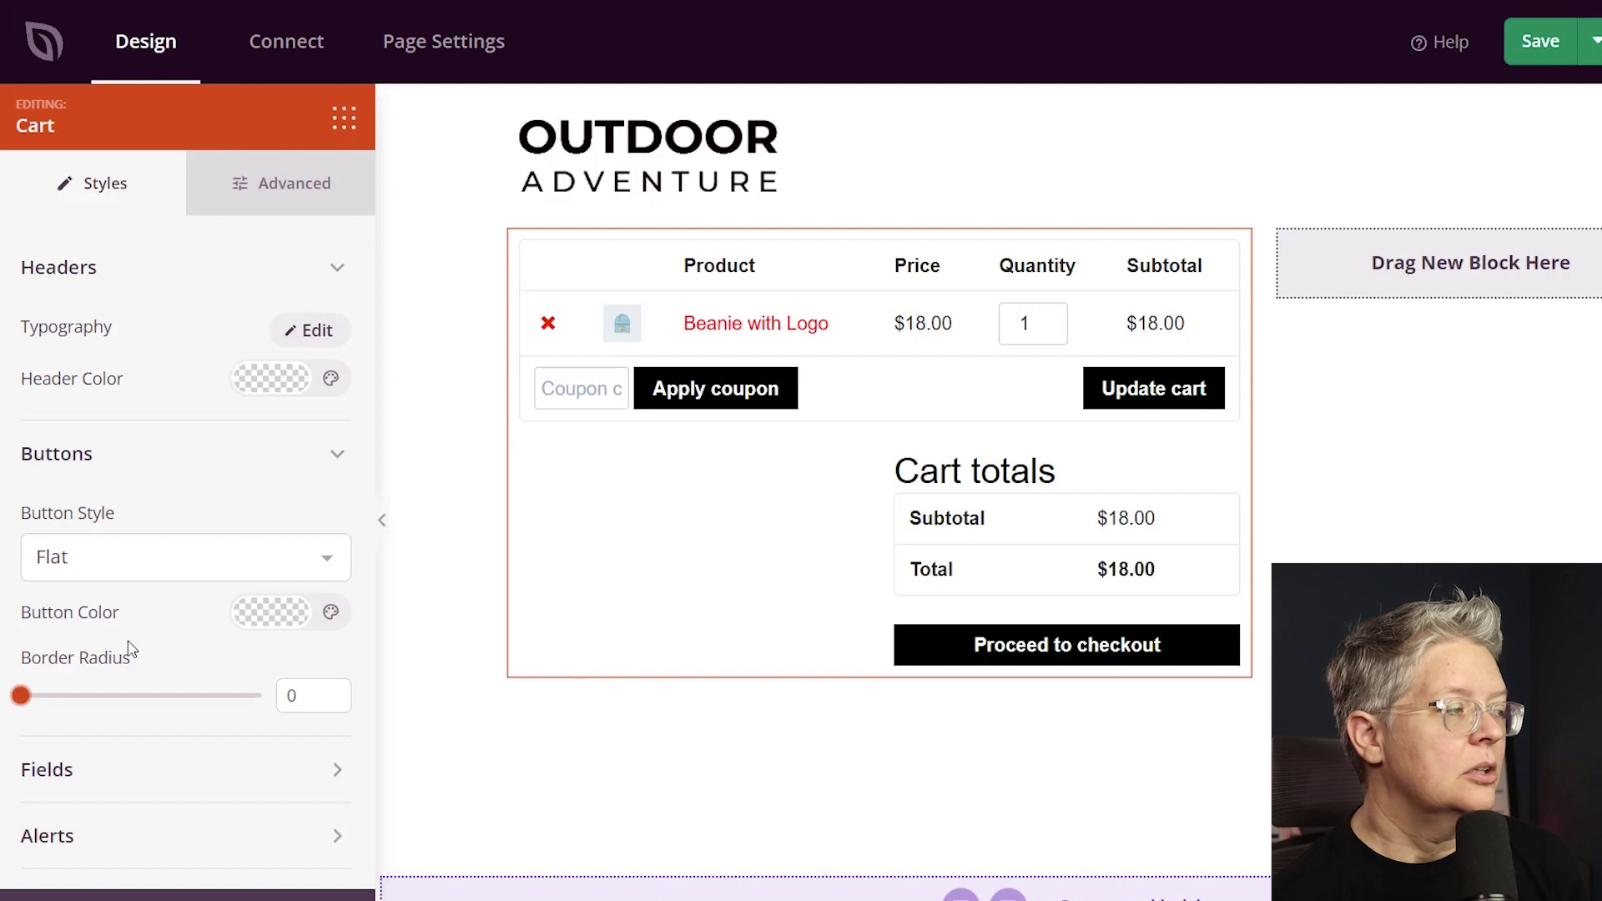
pyautogui.click(248, 617)
pyautogui.click(161, 380)
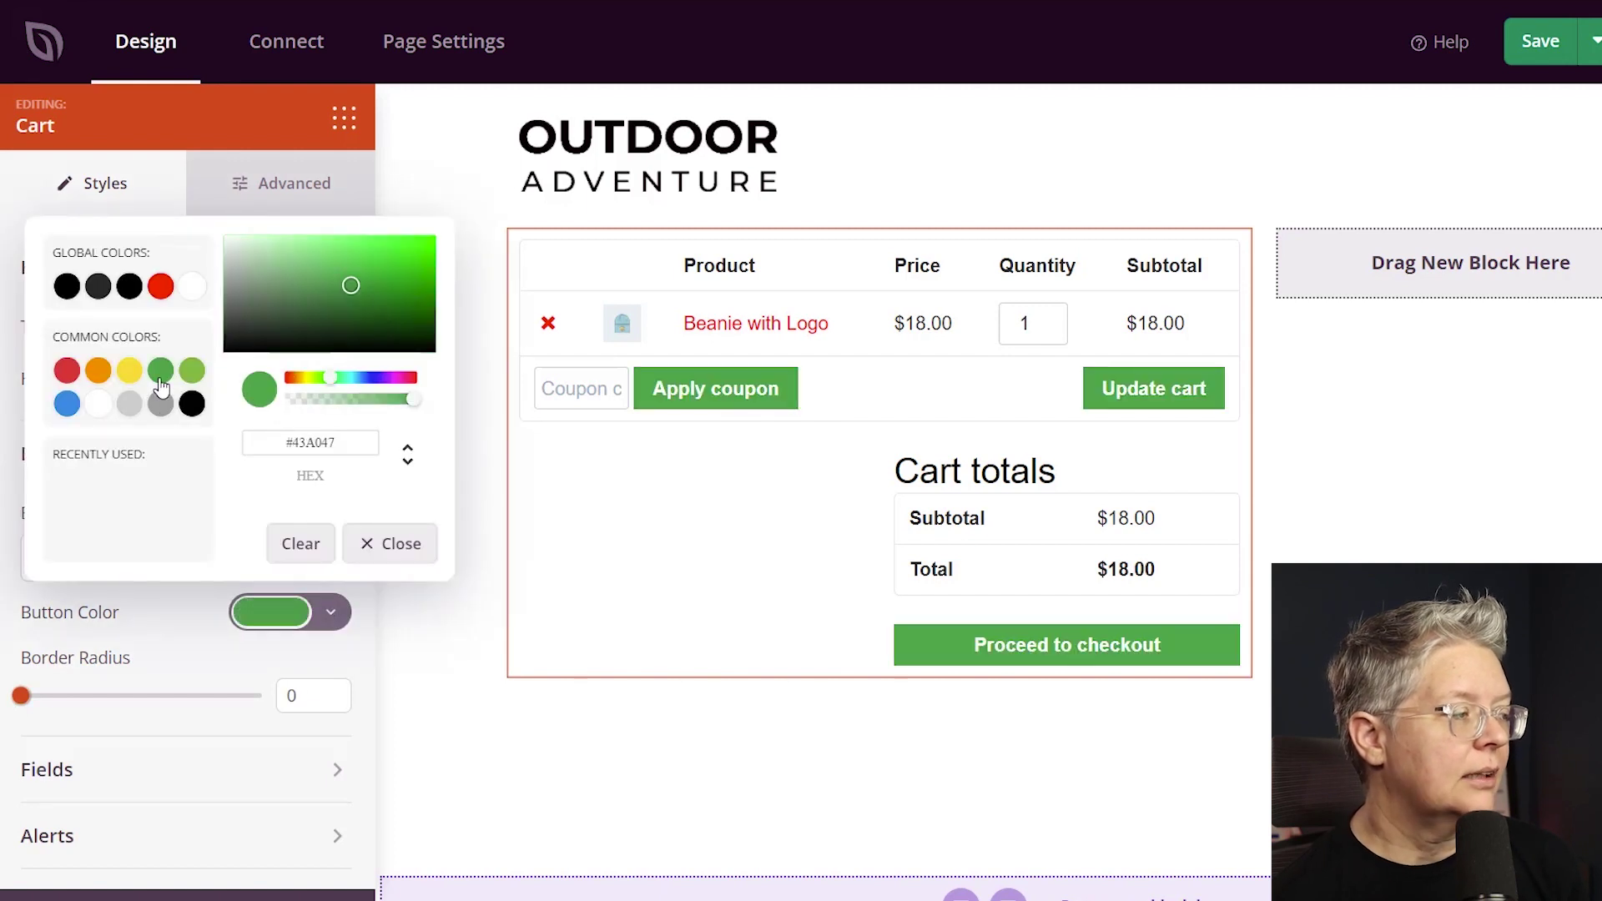
pyautogui.click(67, 371)
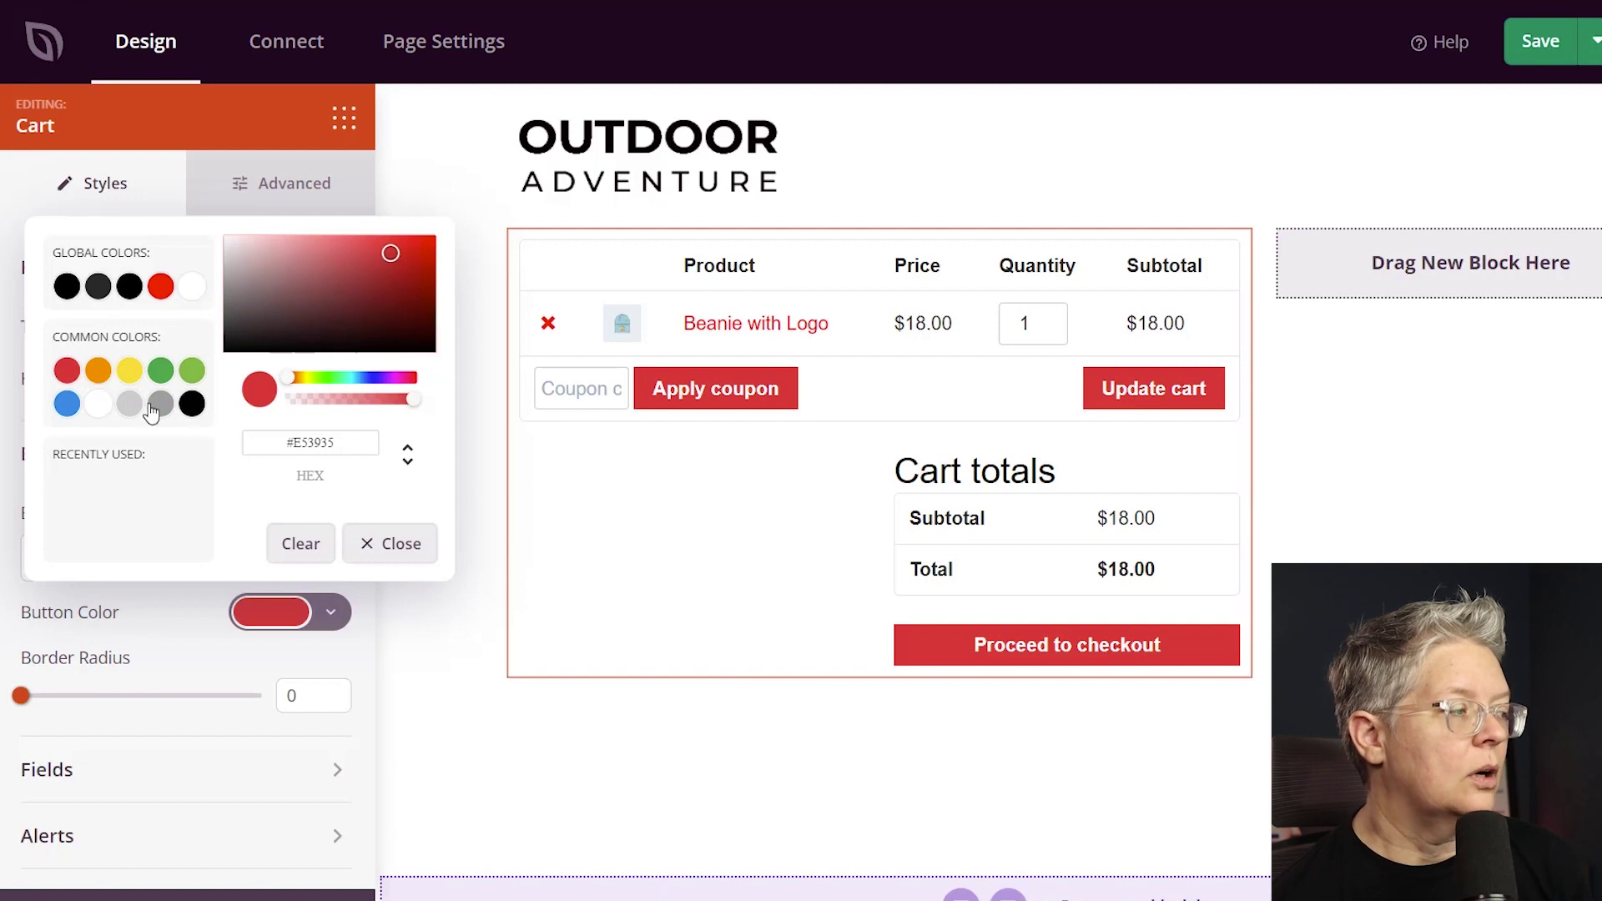
pyautogui.click(428, 663)
# Review the Cart block's input field styling, then go back to the blocks list.
pyautogui.click(546, 600)
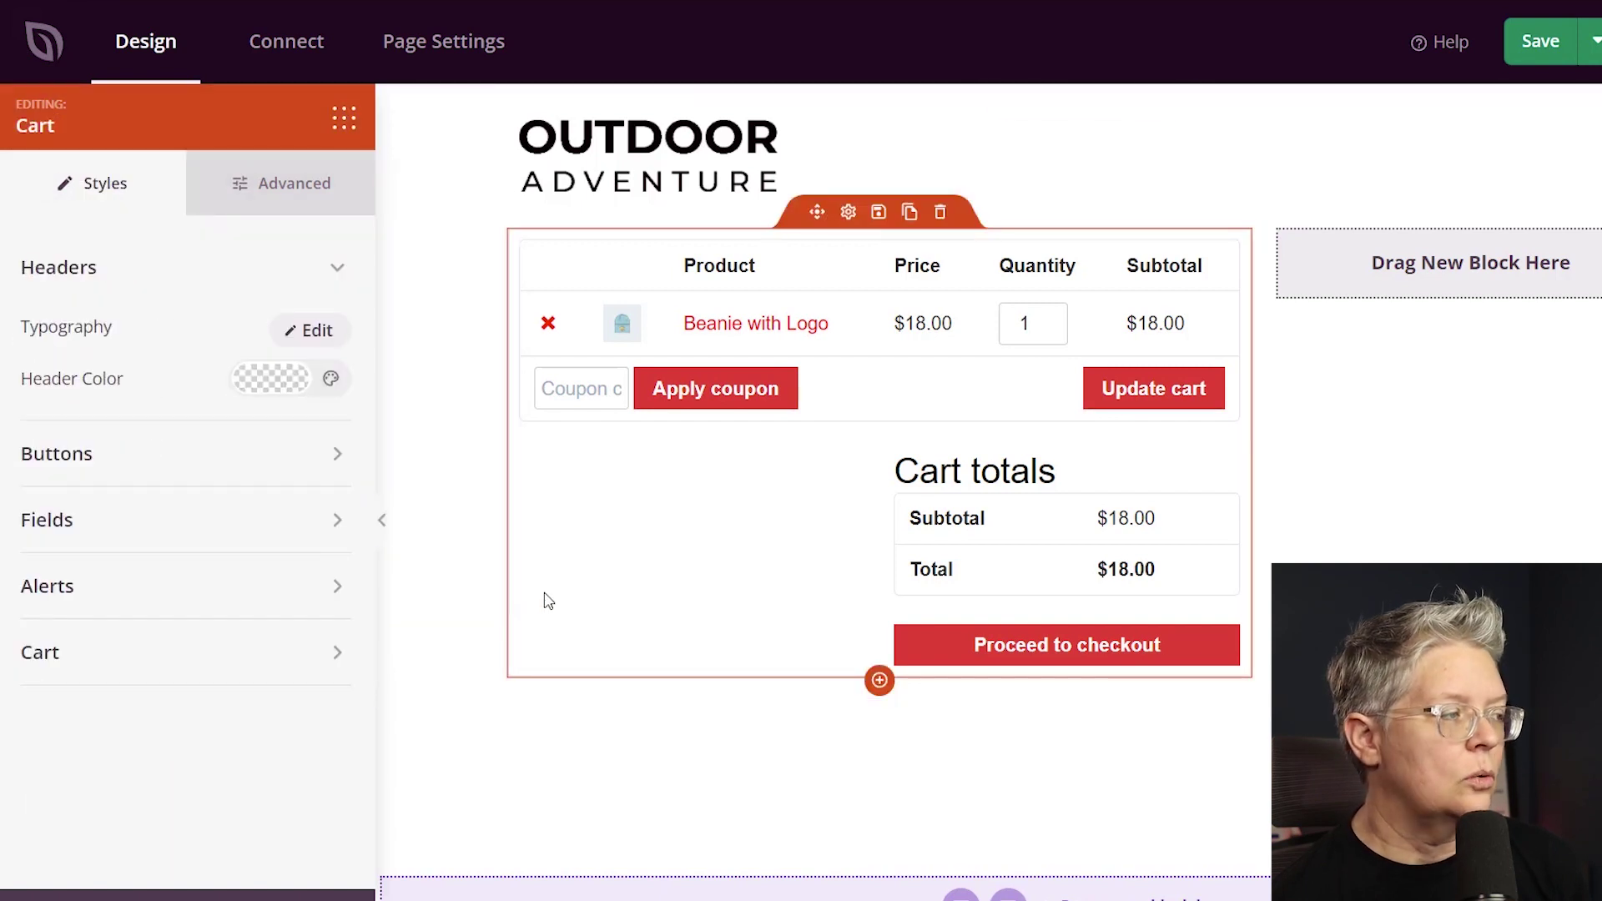
pyautogui.click(217, 532)
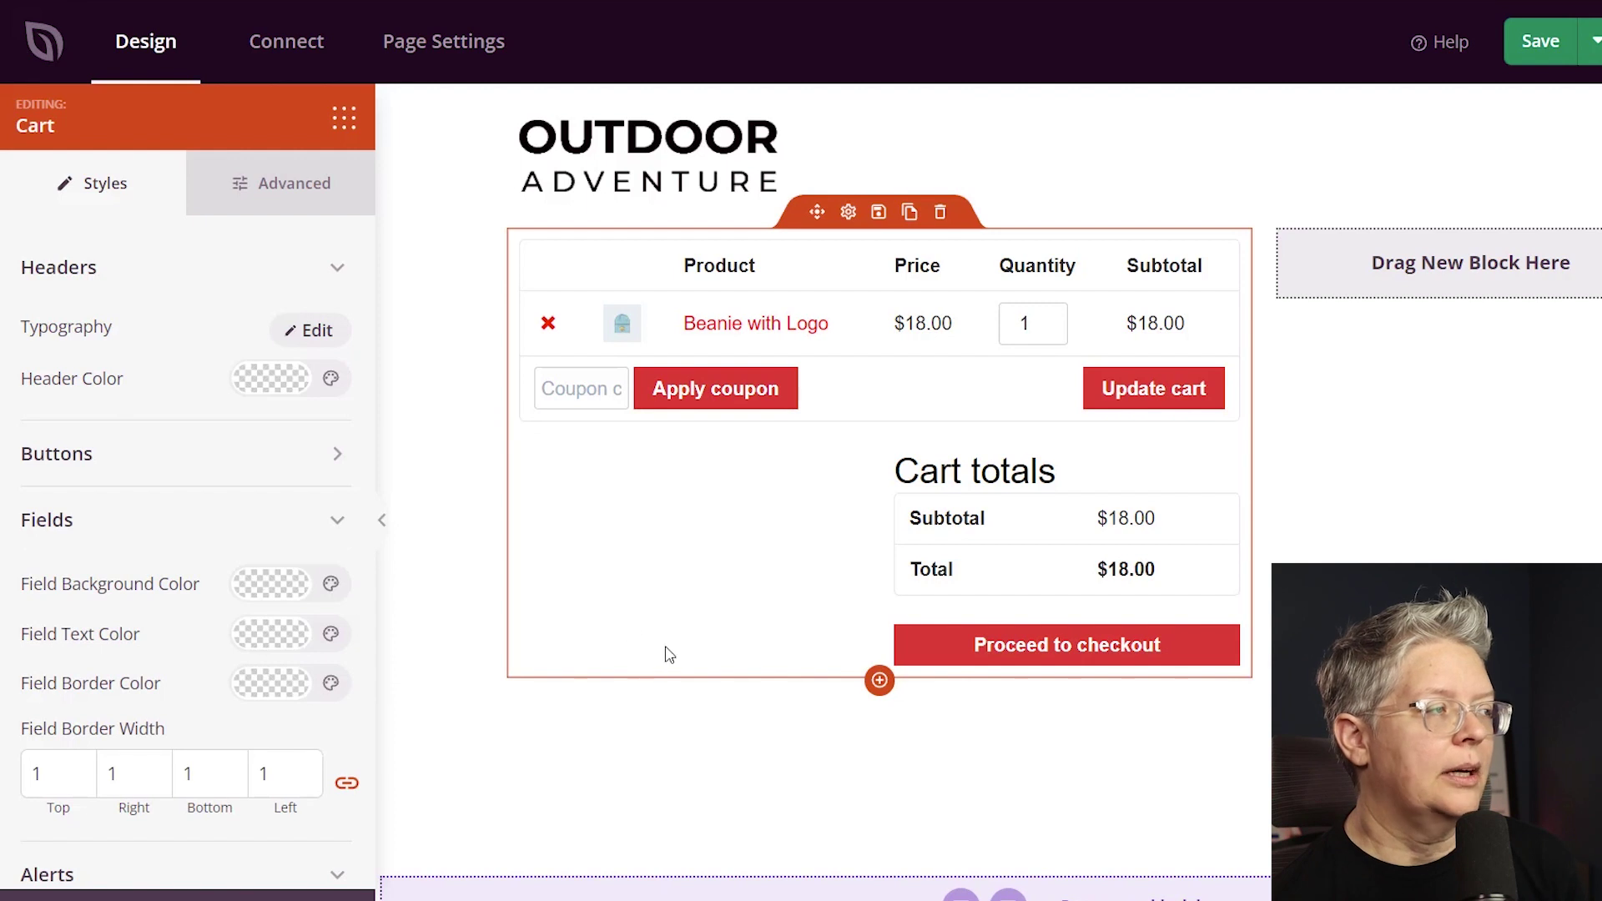
pyautogui.click(342, 124)
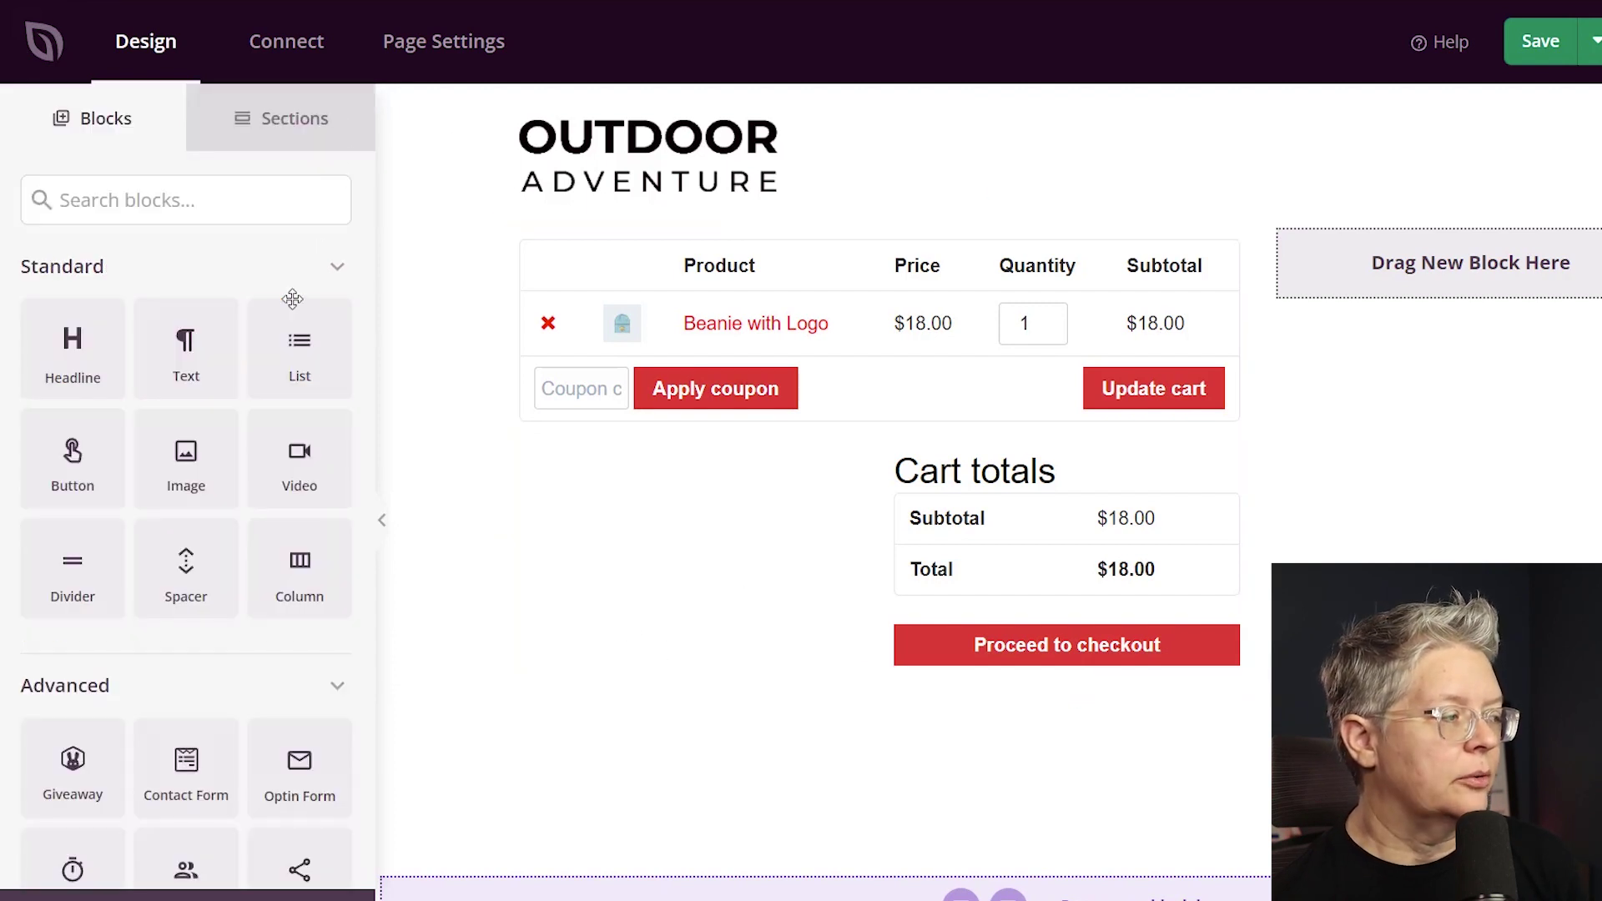
# Search blocks for 'test' and place a Testimonials block in the narrow right column.
pyautogui.scroll(-1, 259, 310)
pyautogui.scroll(-6, 263, 317)
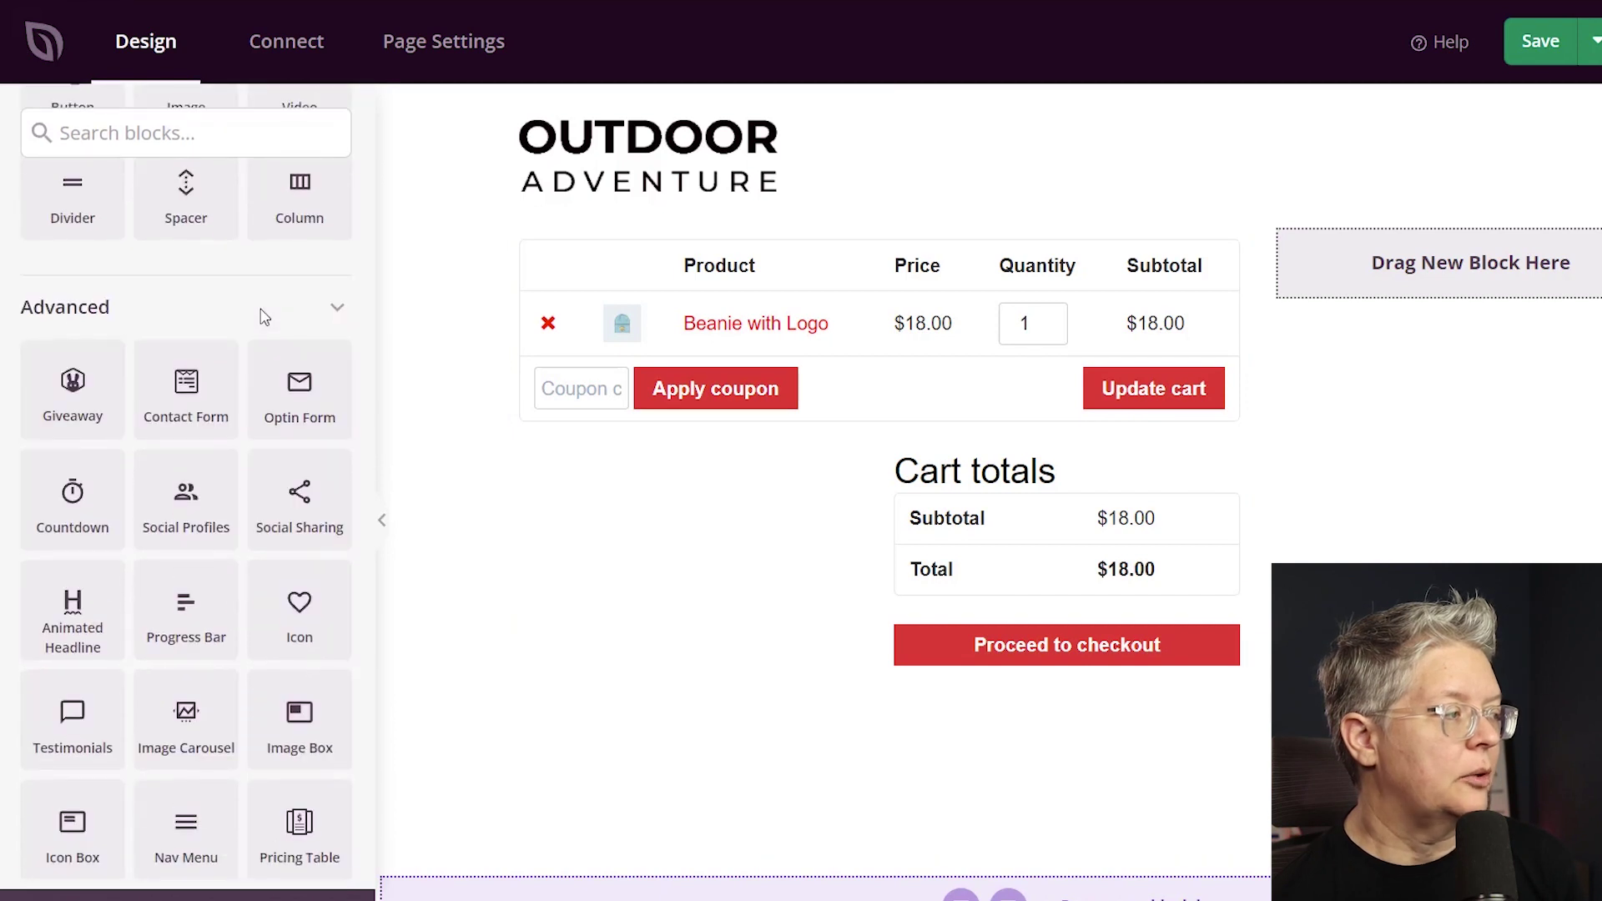
pyautogui.scroll(7, 260, 309)
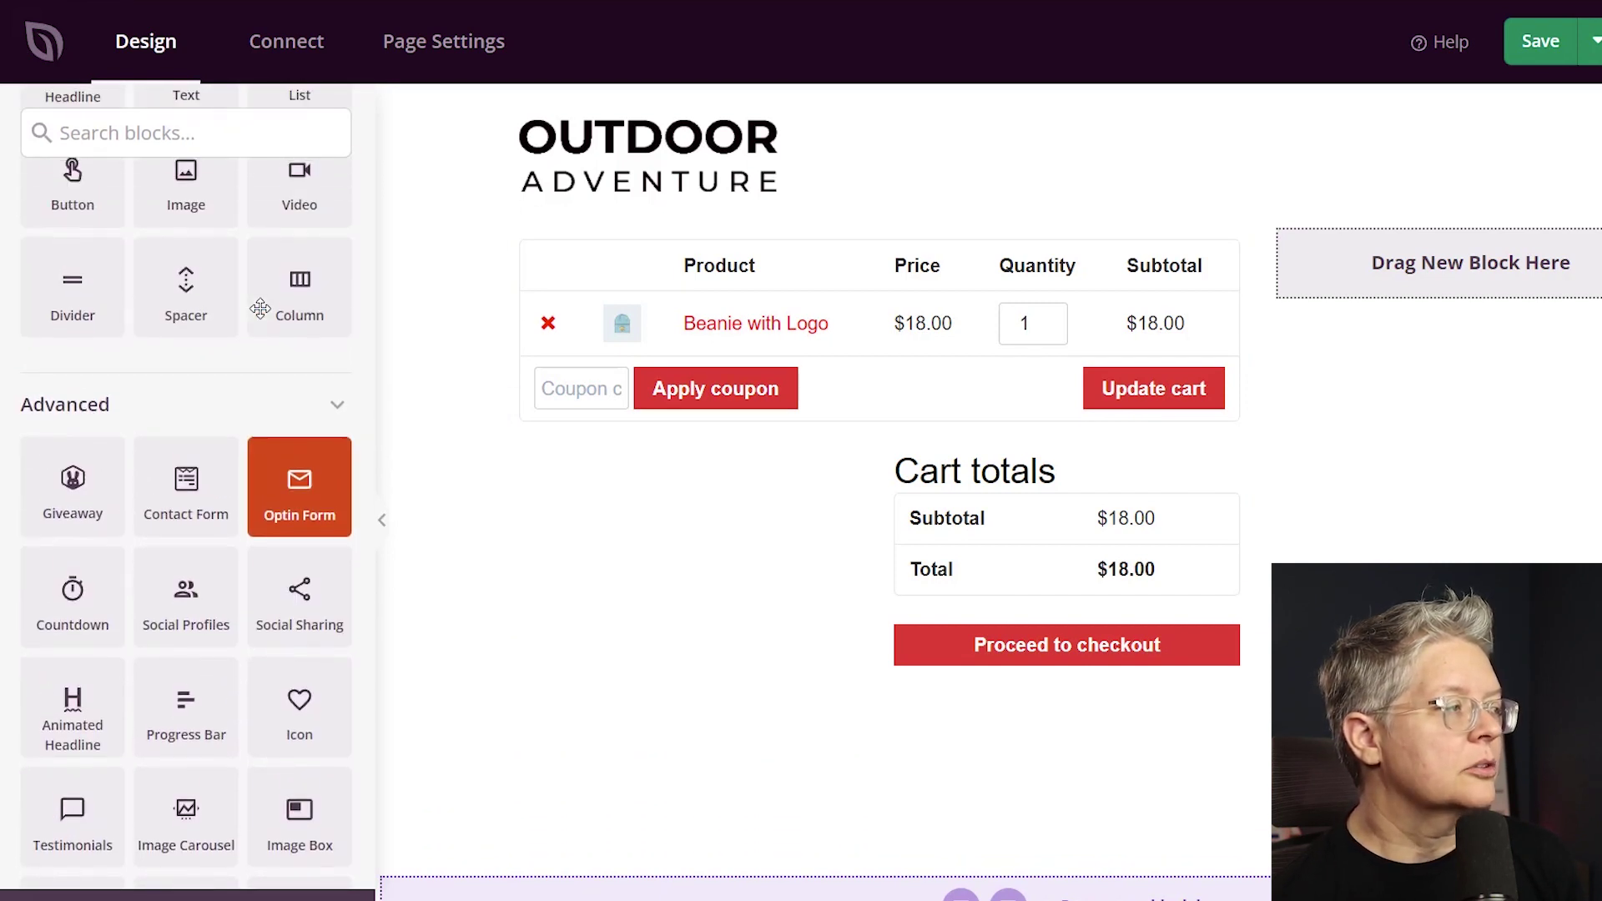
pyautogui.click(185, 210)
pyautogui.write('test')
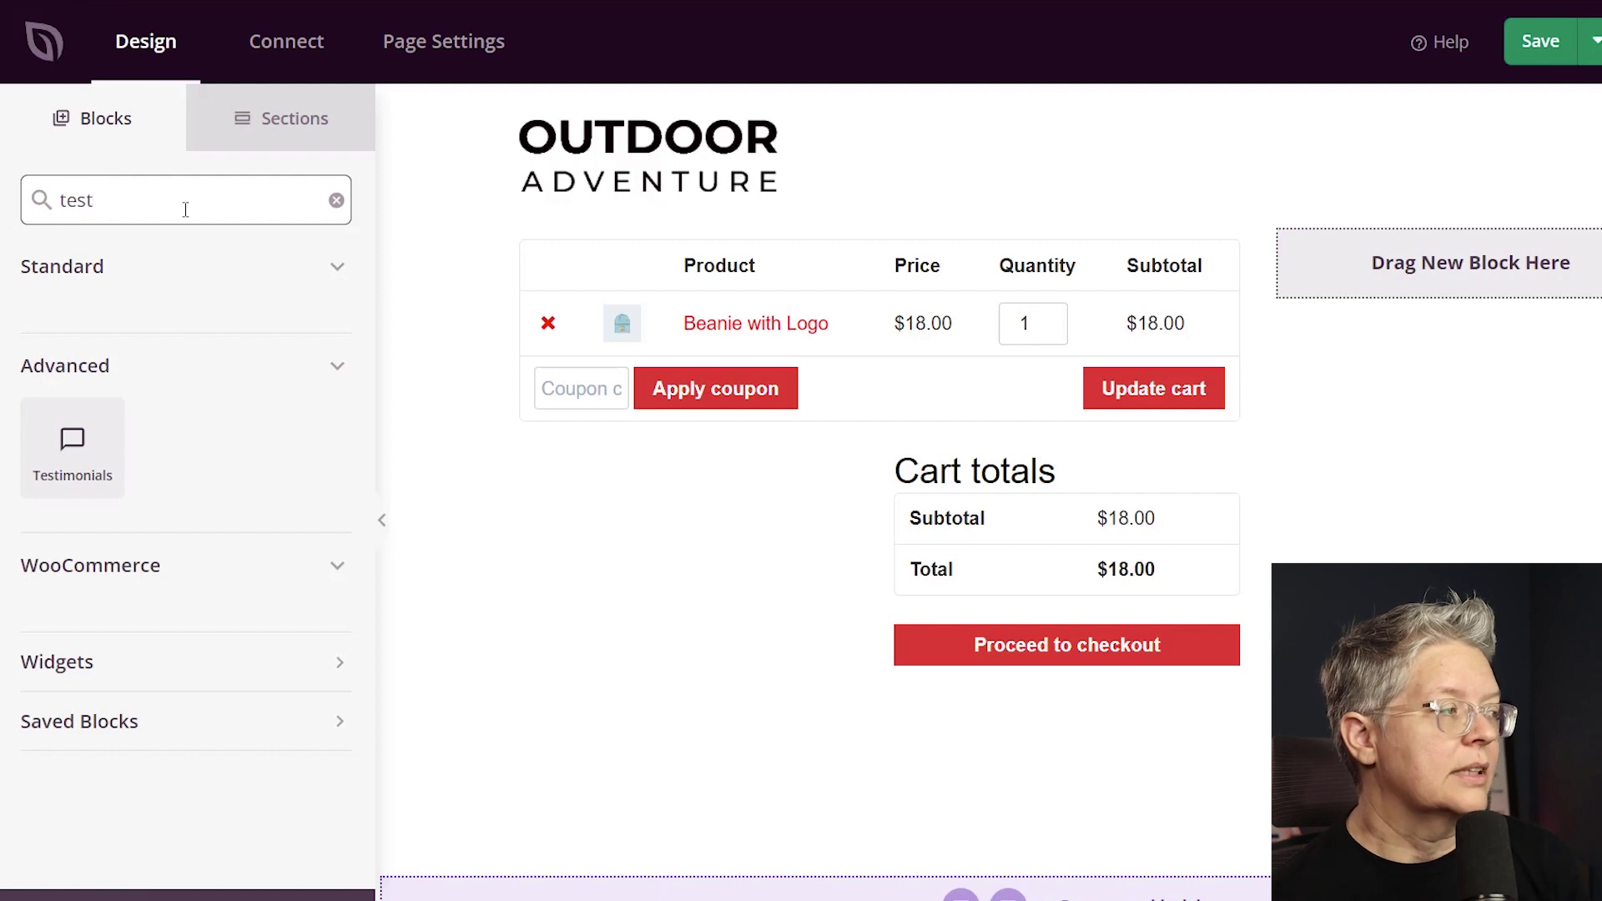
pyautogui.moveTo(72, 443); pyautogui.dragTo(1359, 275)
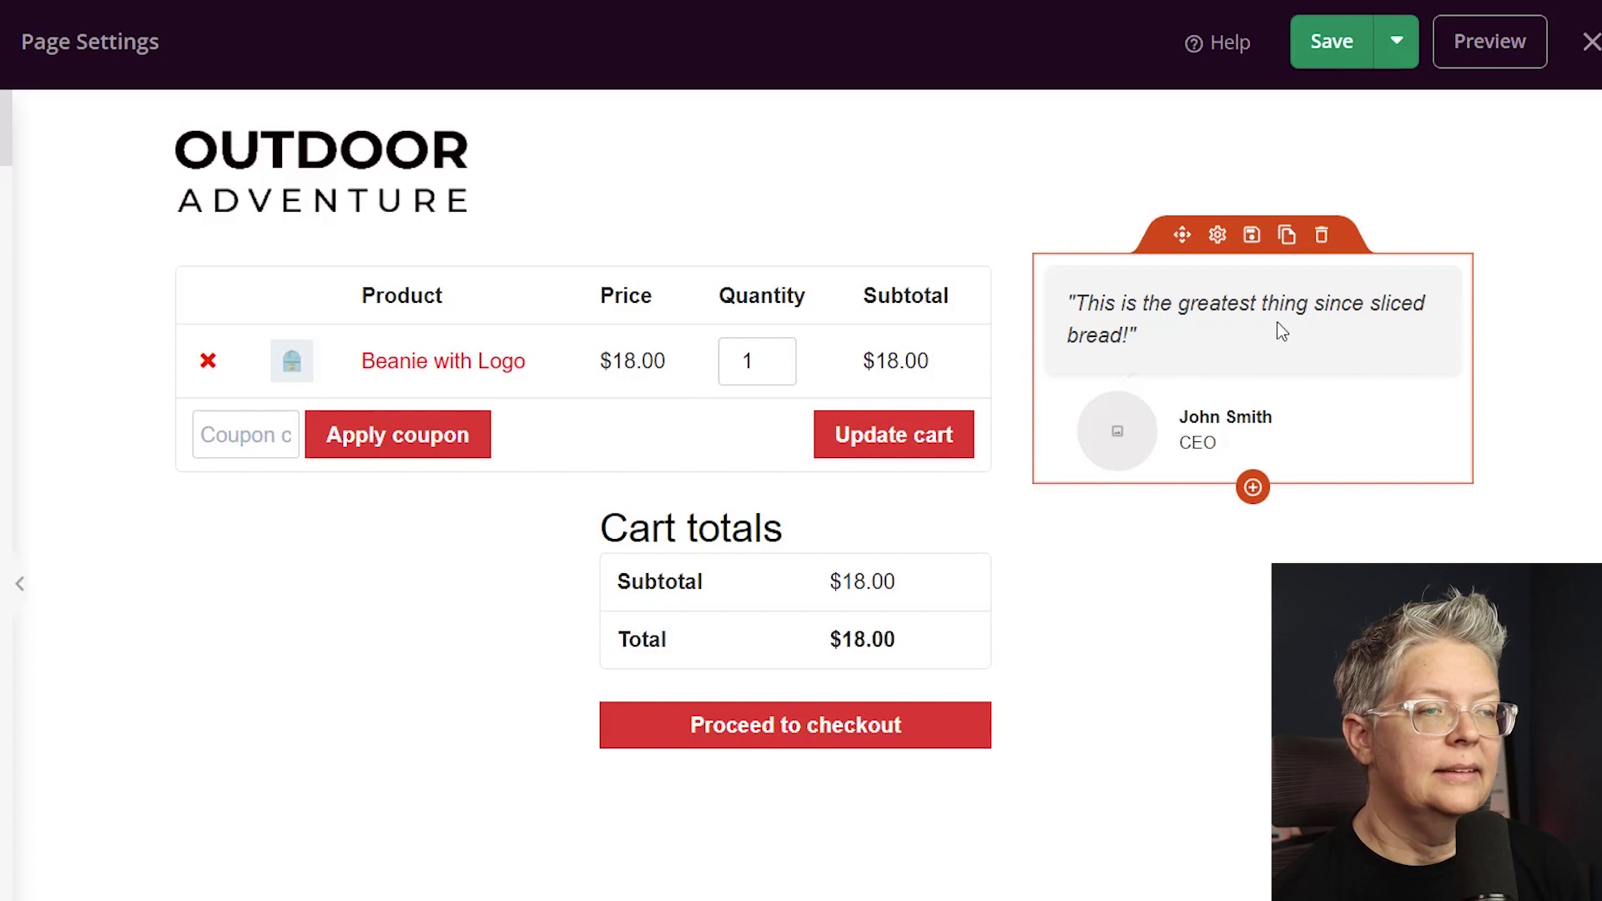
# Duplicate the testimonial, delete the extra copy, and check the row settings.
pyautogui.click(1286, 234)
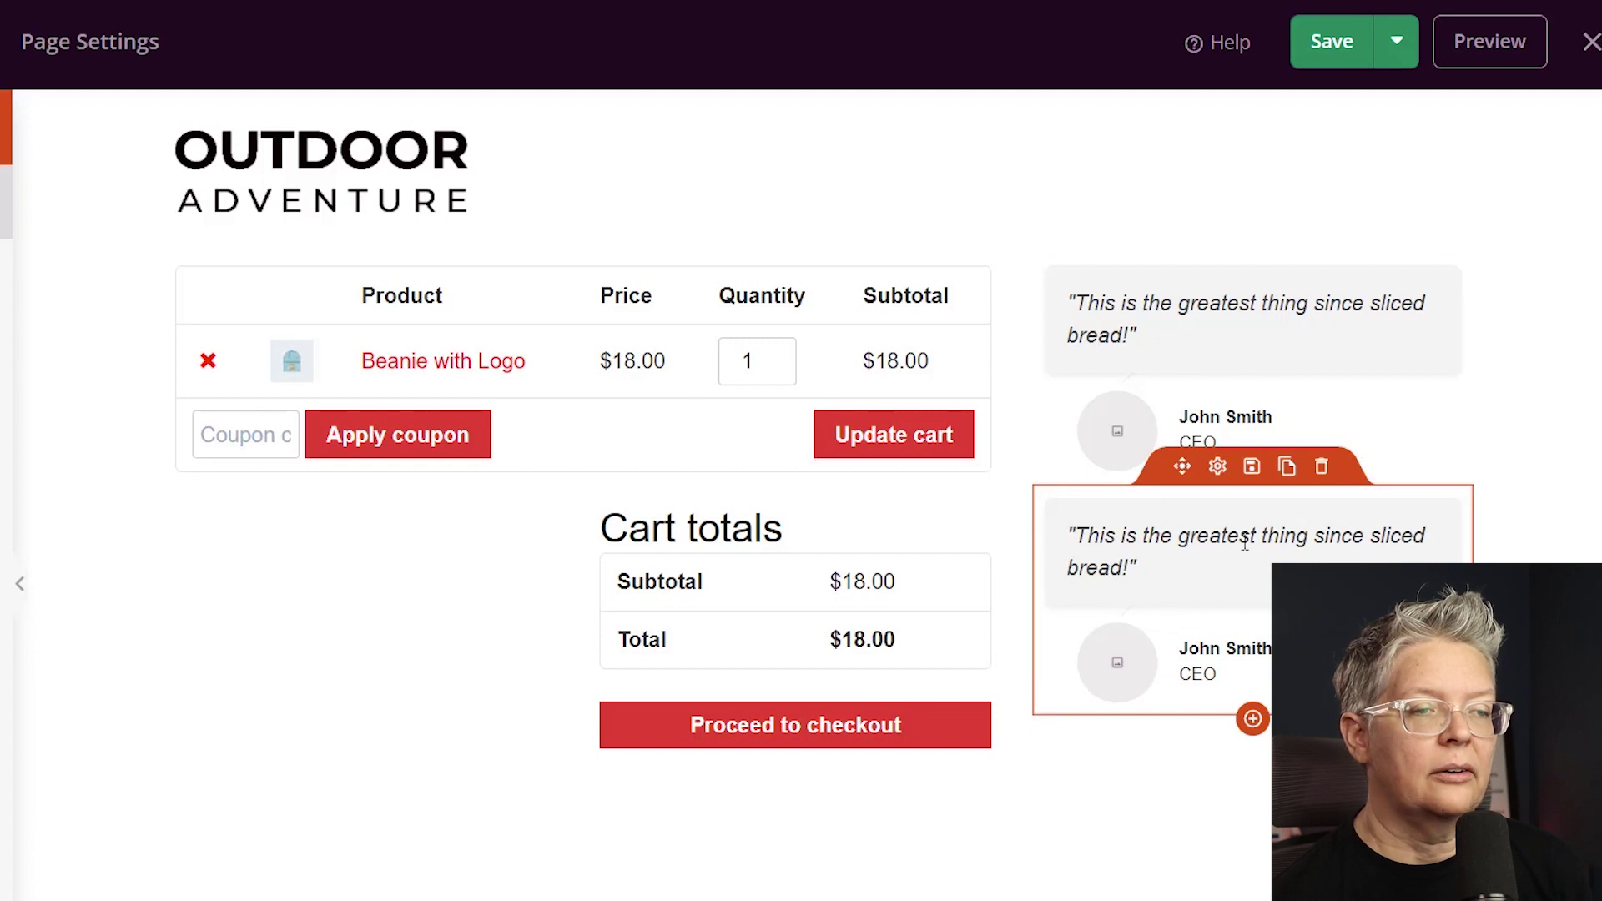
pyautogui.click(1322, 469)
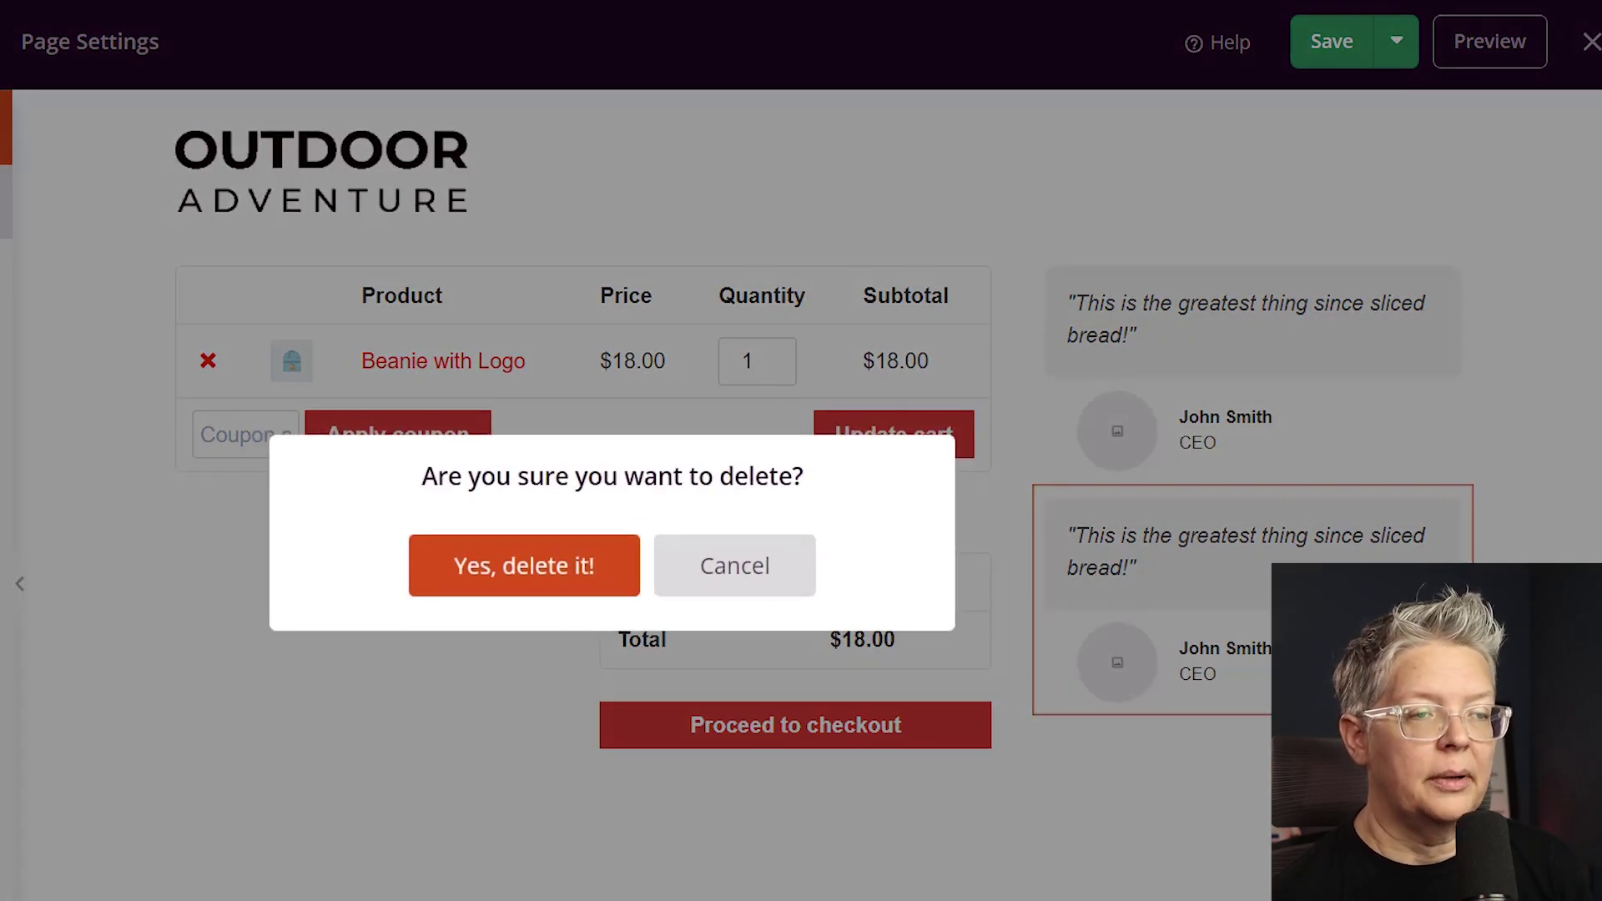
pyautogui.click(595, 584)
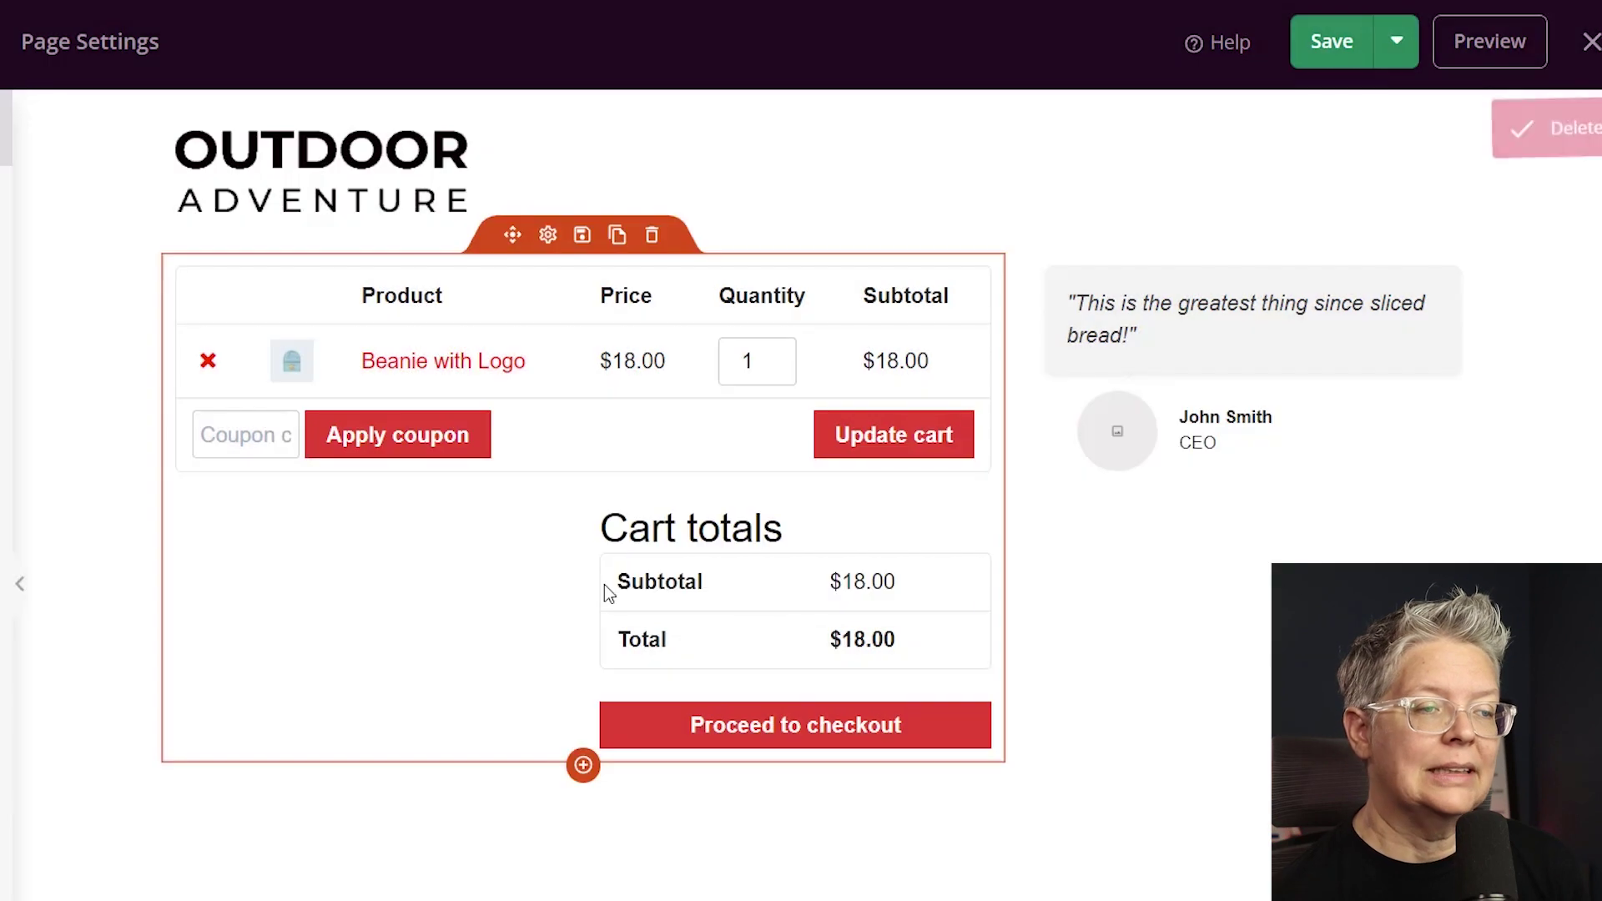
pyautogui.click(1199, 616)
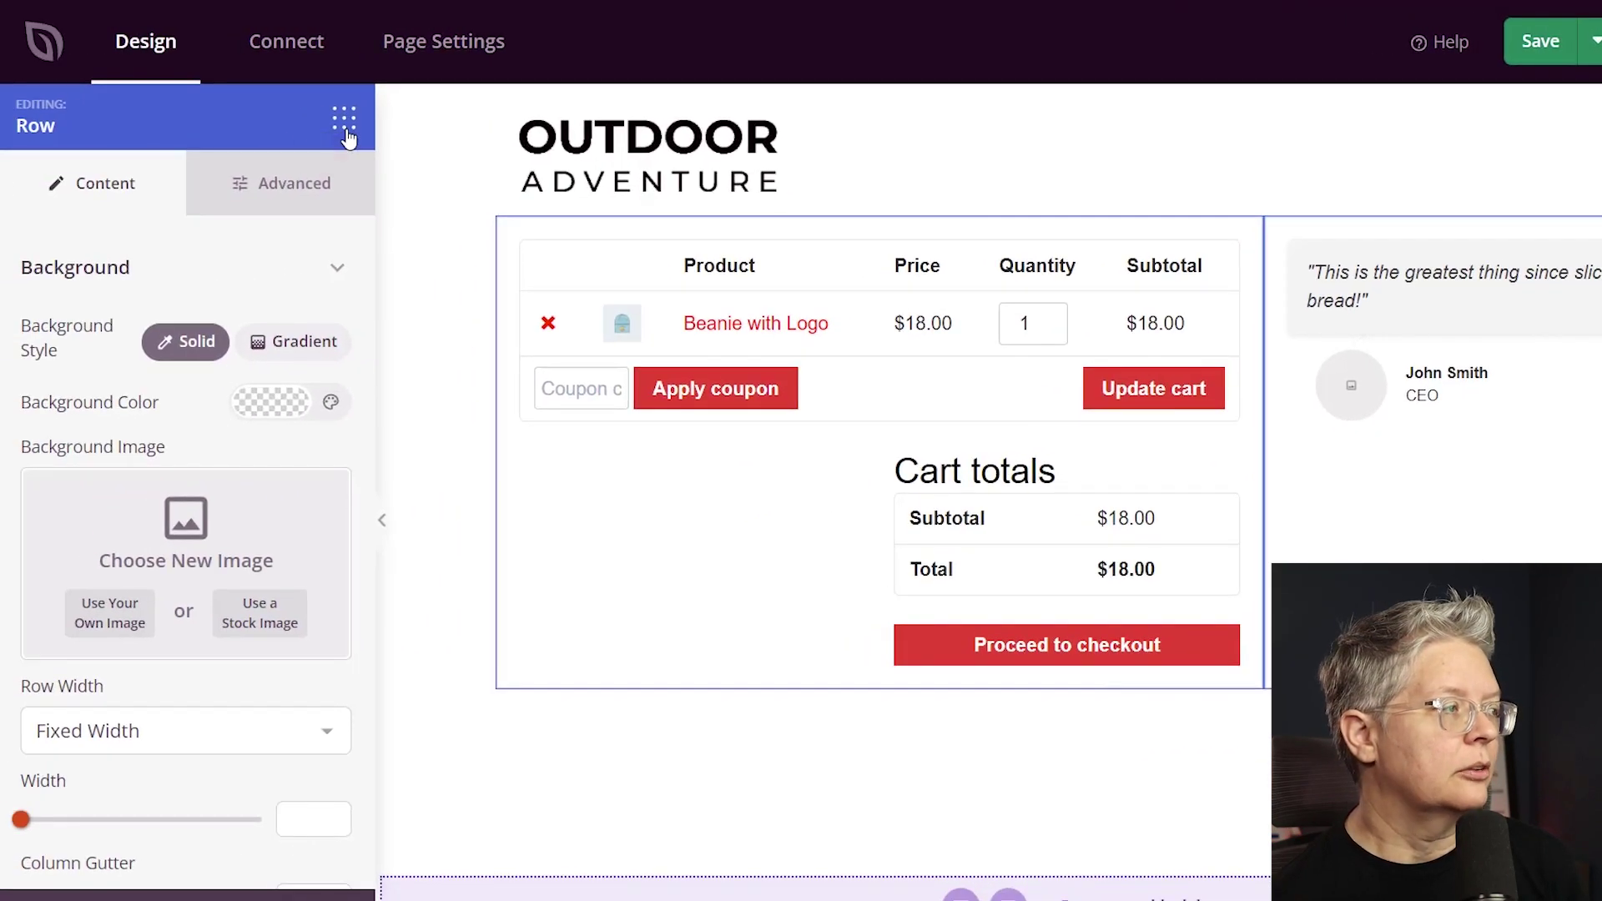
pyautogui.click(347, 133)
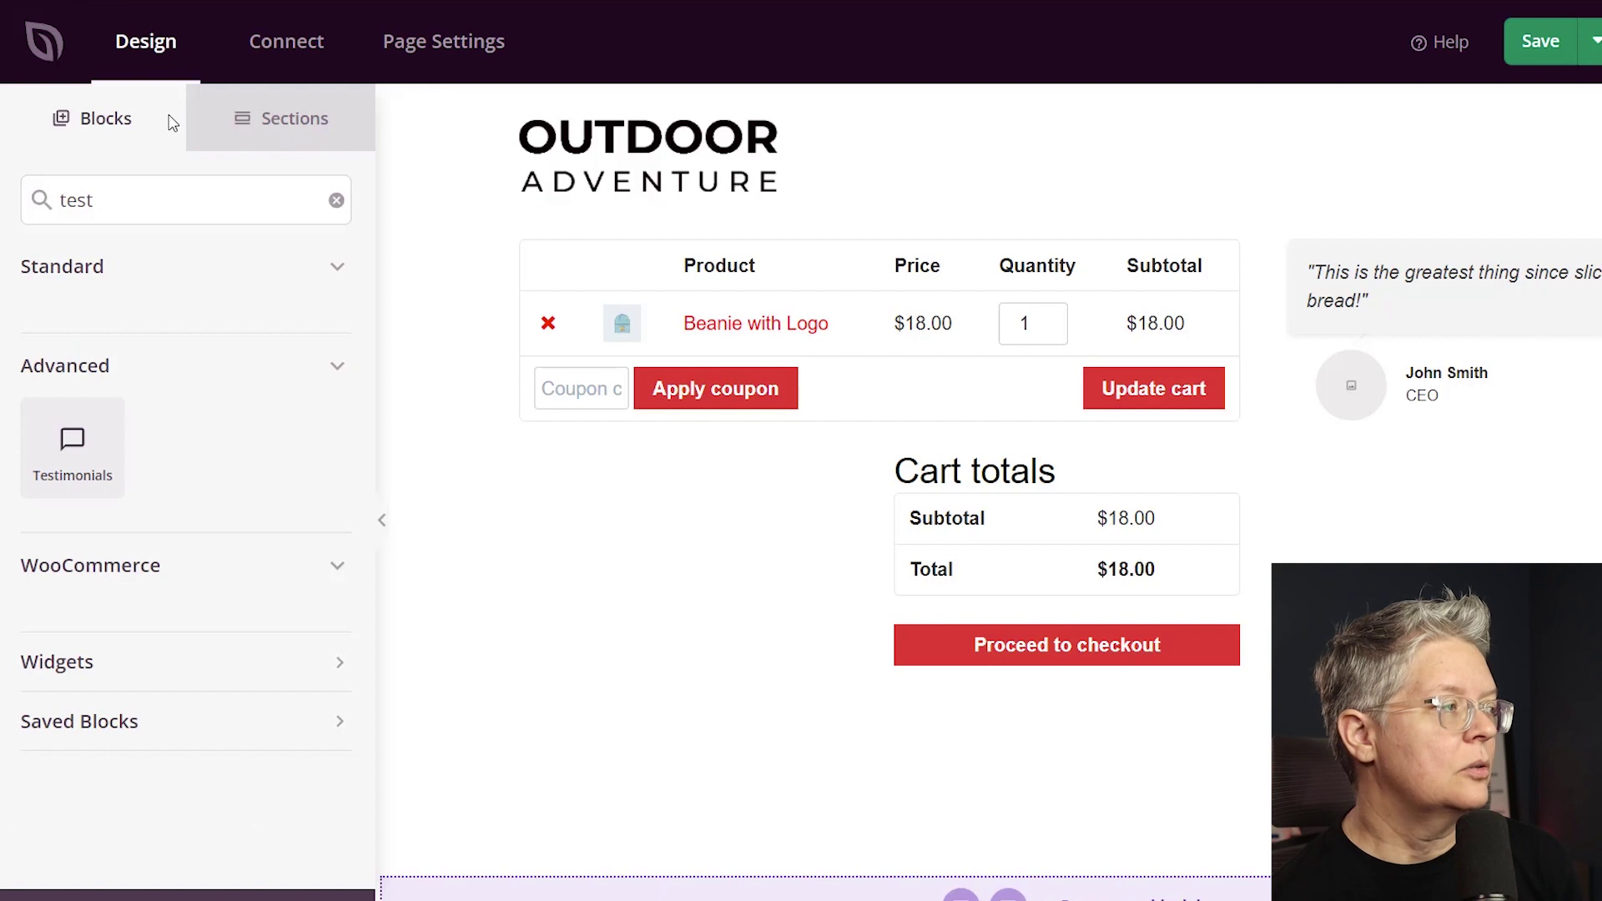
# Place a five-star Star Rating block under the testimonial, aligned left.
pyautogui.click(336, 201)
pyautogui.scroll(-5, 276, 334)
pyautogui.scroll(-5, 260, 360)
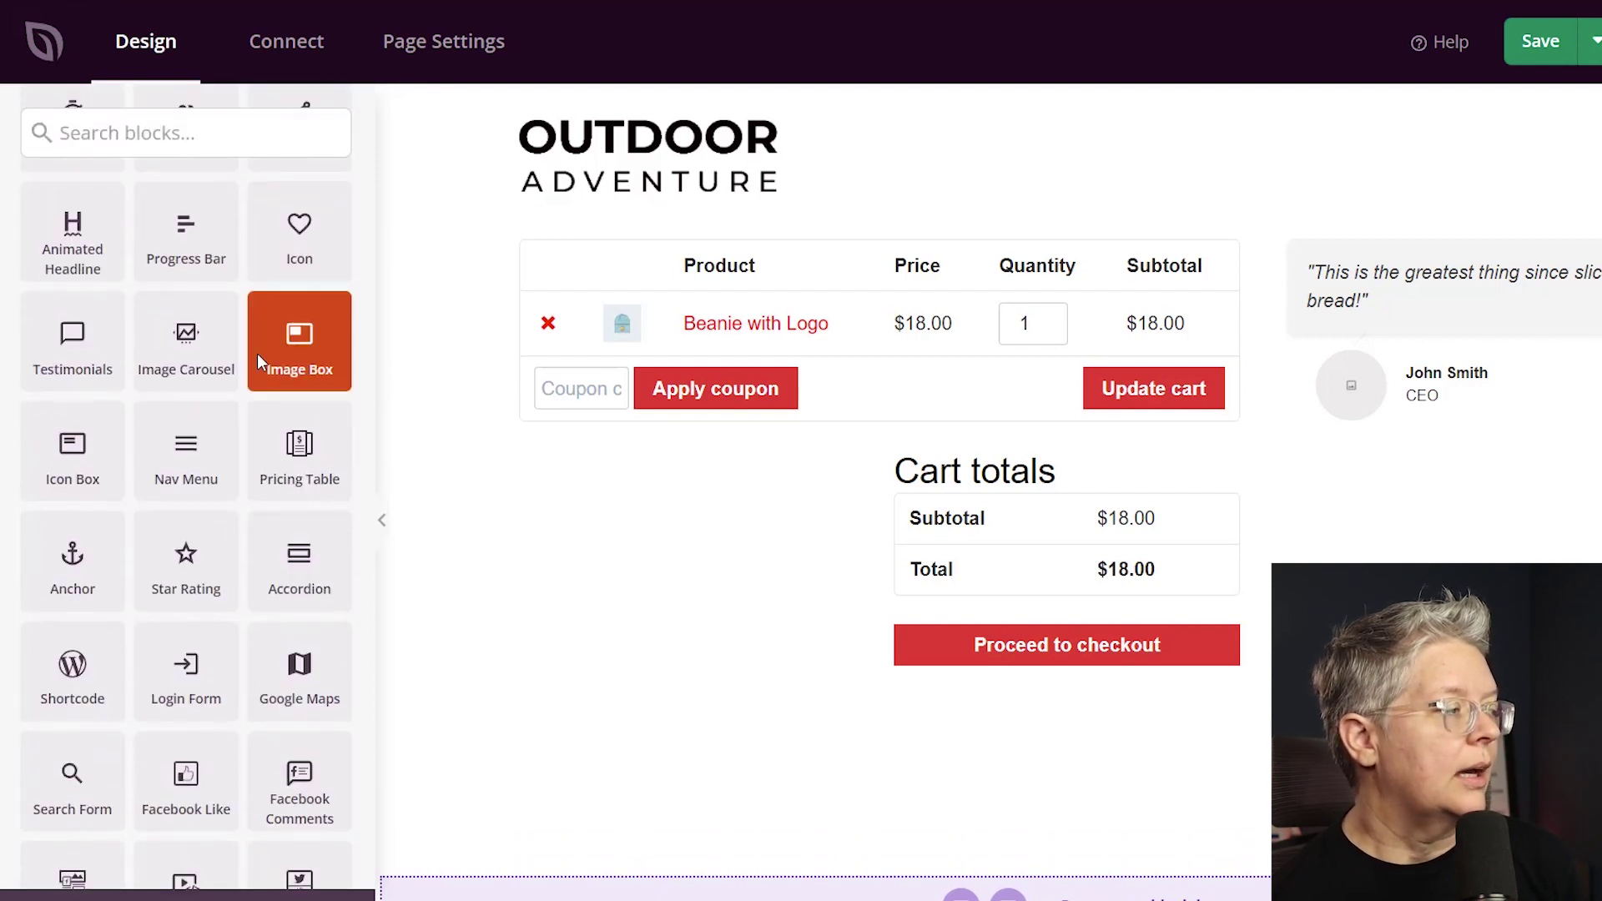
pyautogui.moveTo(180, 377); pyautogui.dragTo(1466, 475)
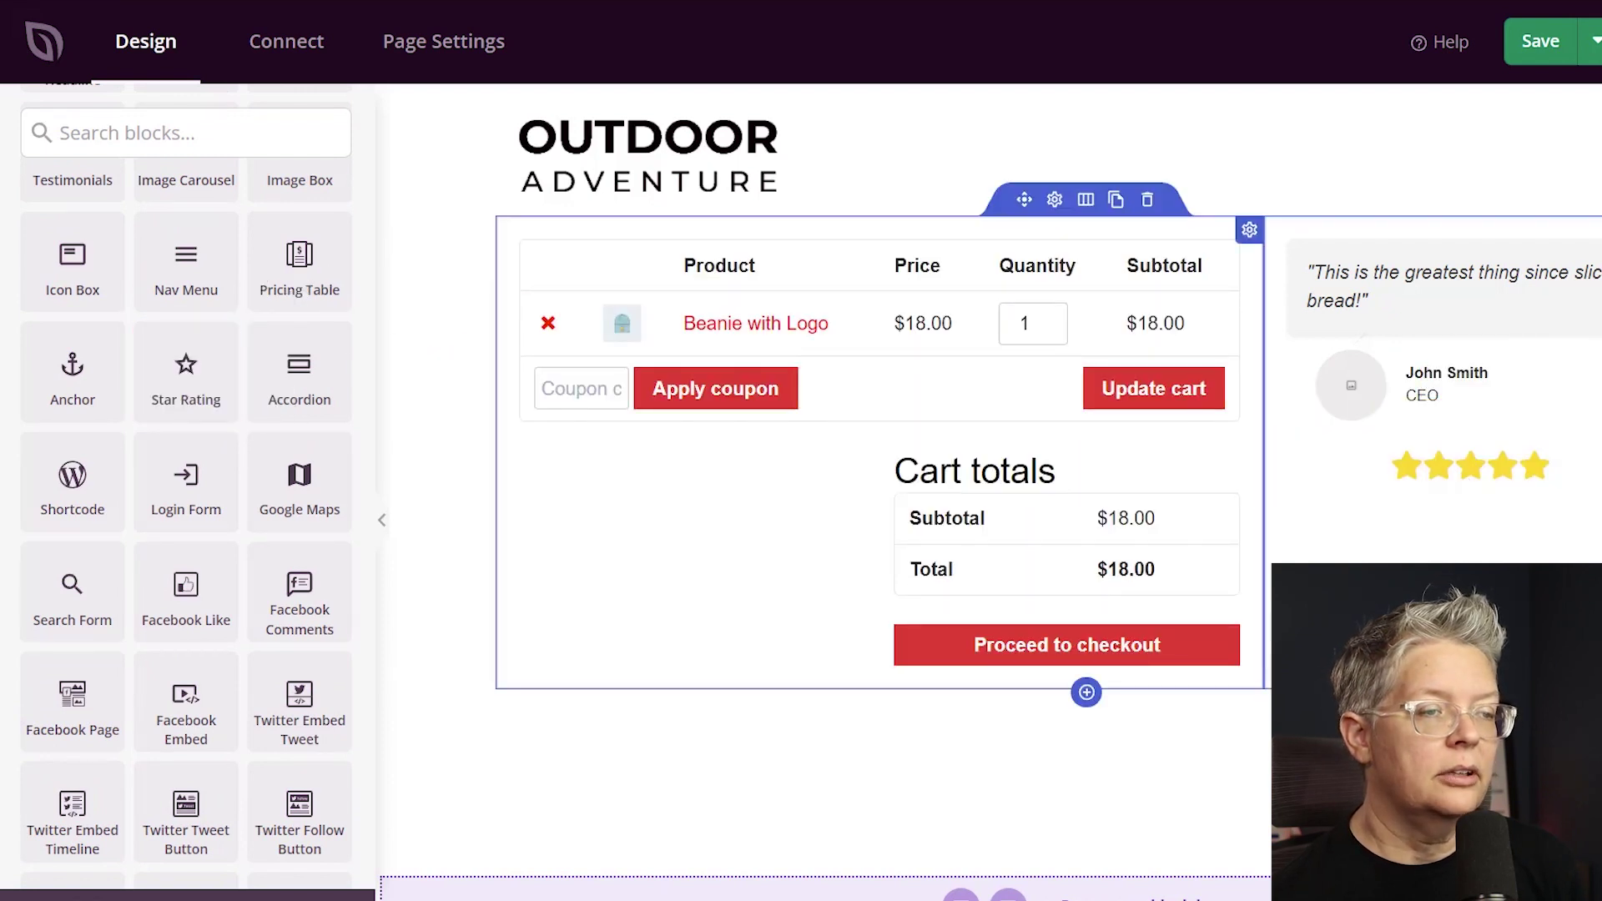
pyautogui.click(1421, 477)
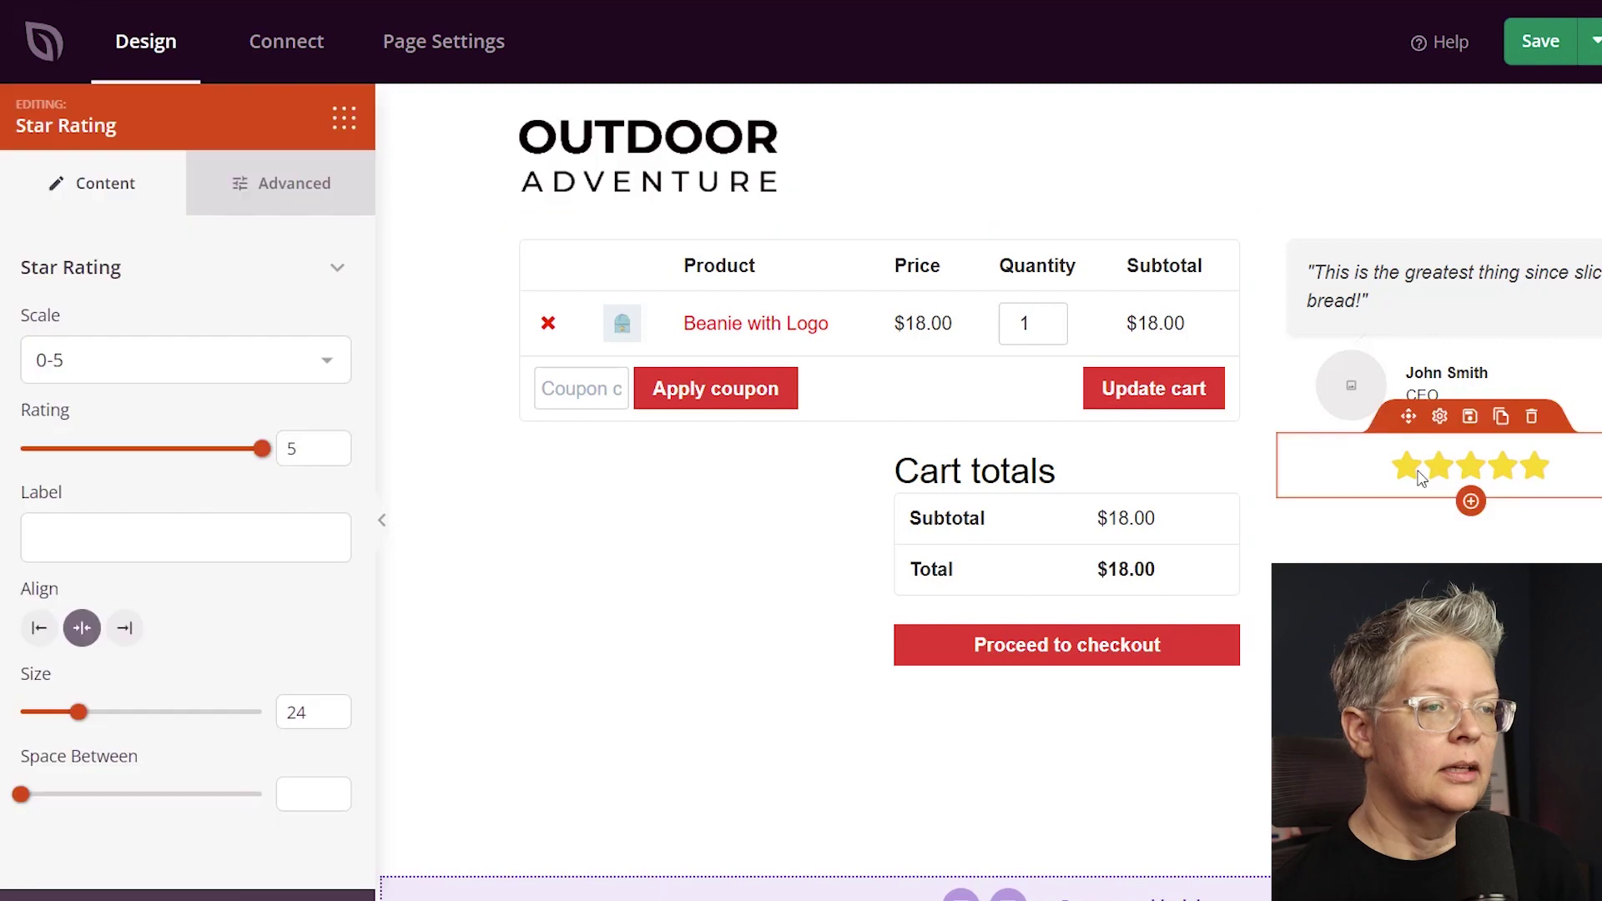
pyautogui.click(42, 630)
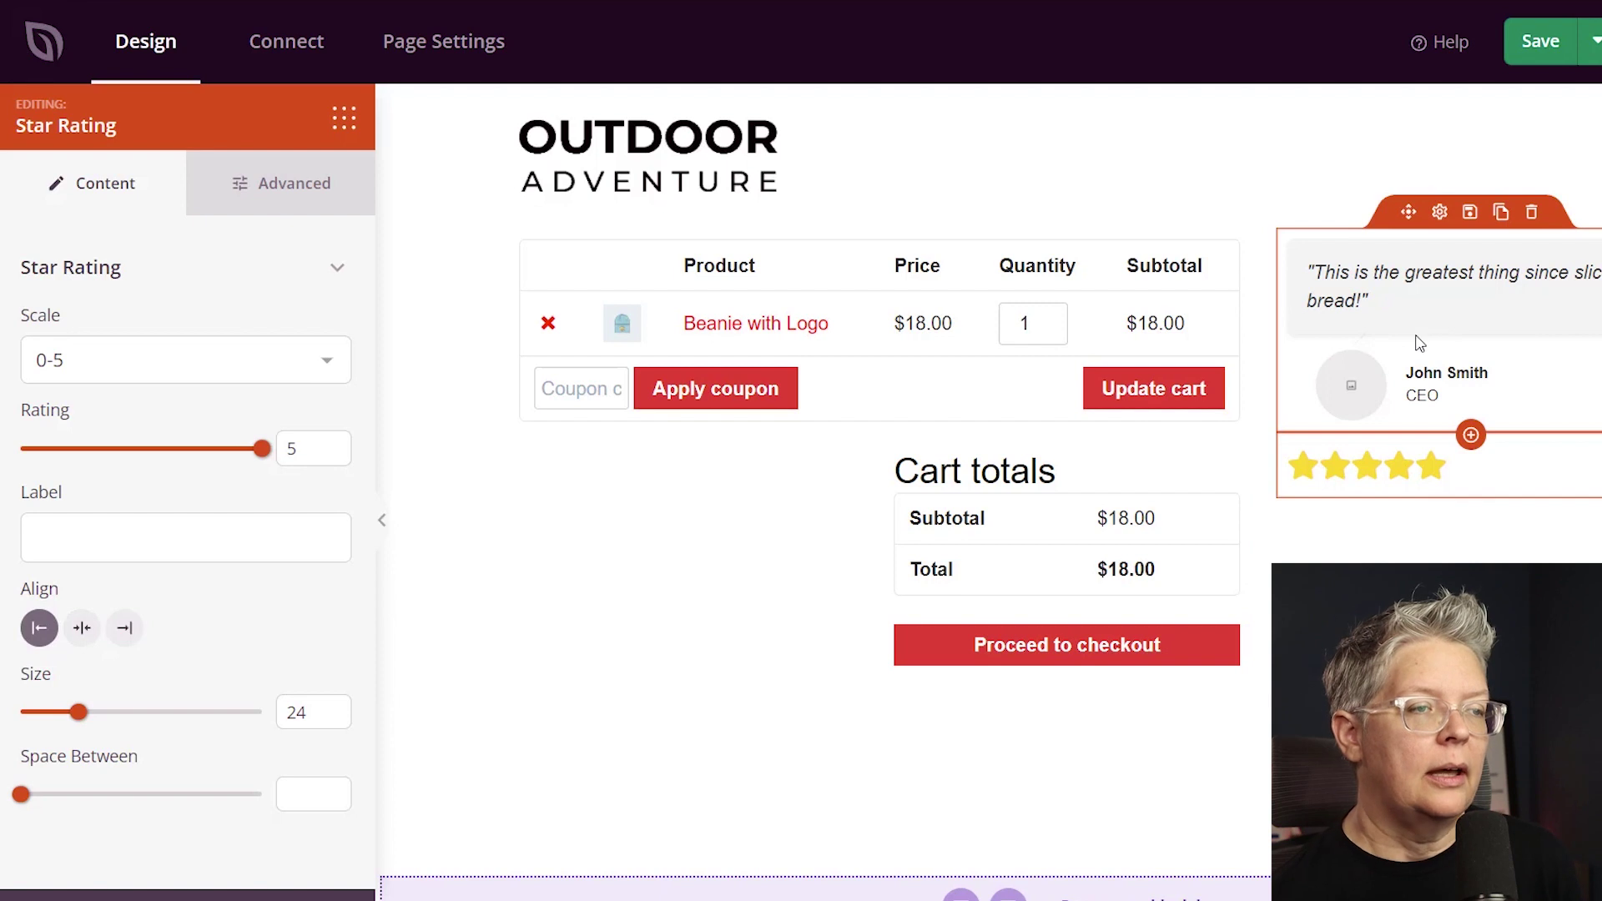
pyautogui.click(1054, 200)
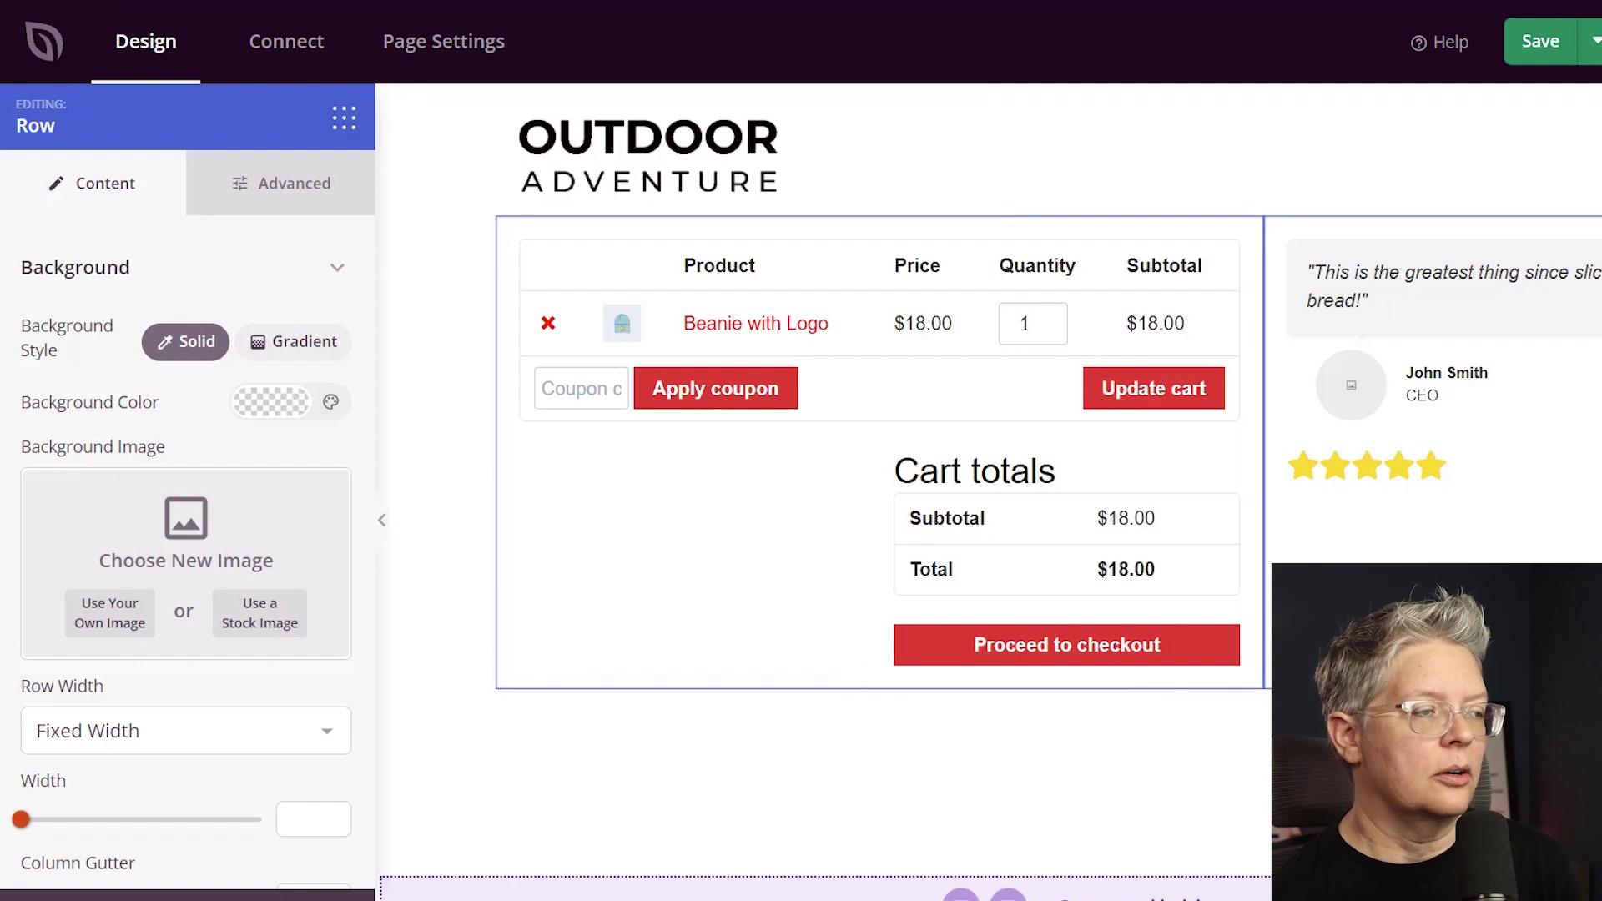
pyautogui.click(344, 118)
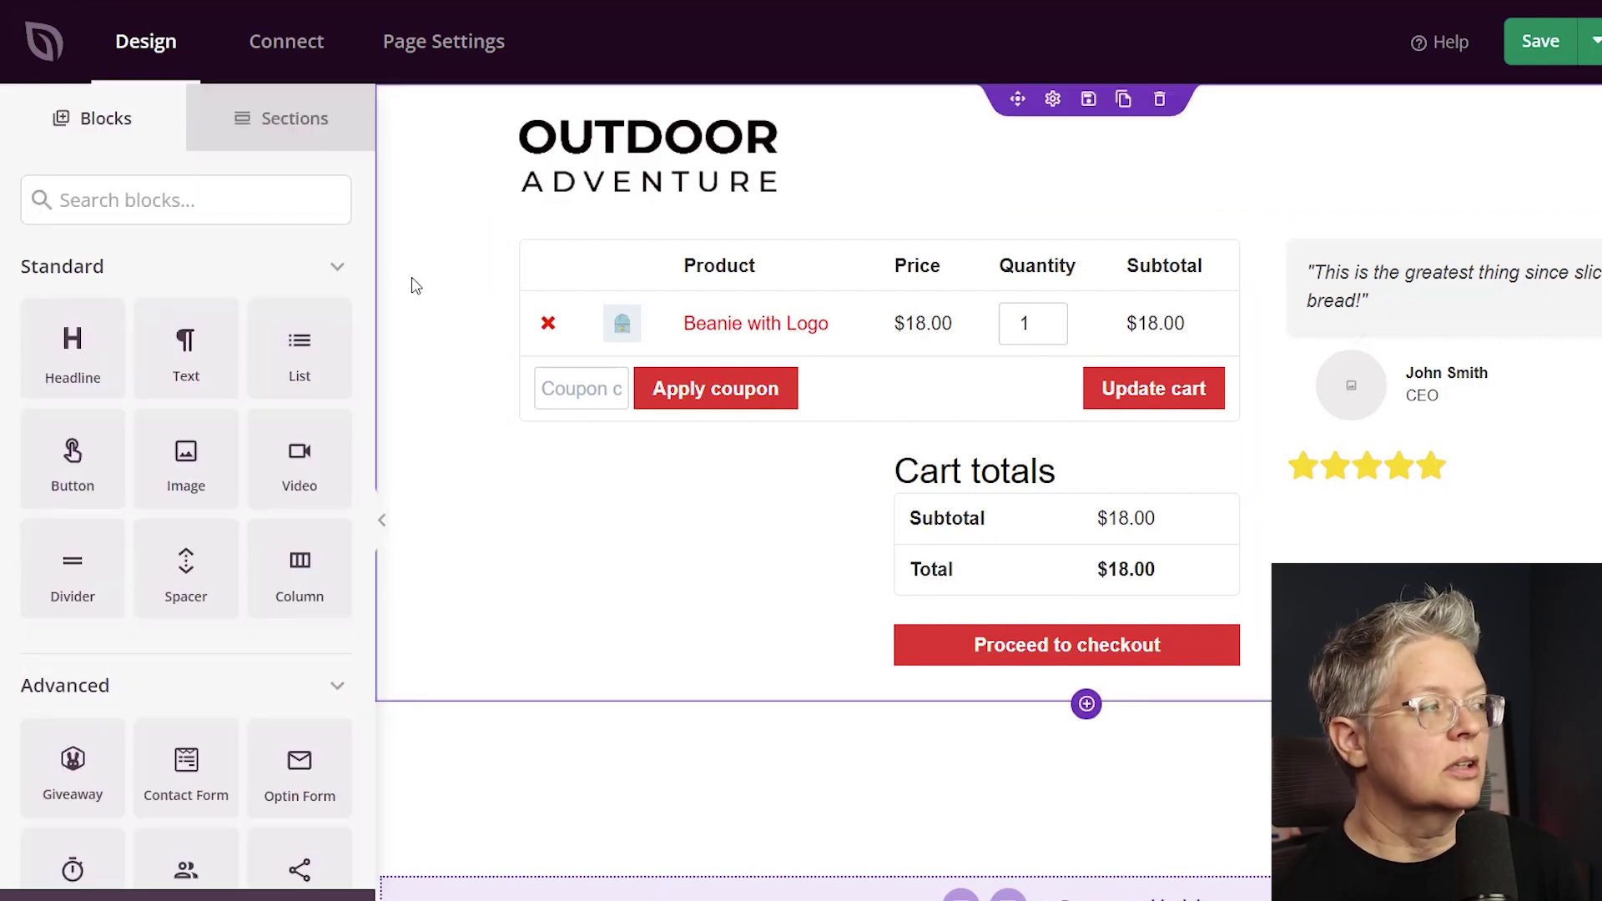
# Add a Countdown block above the cart as a 30-minute Visitor Timer (Evergreen).
pyautogui.scroll(-5, 299, 334)
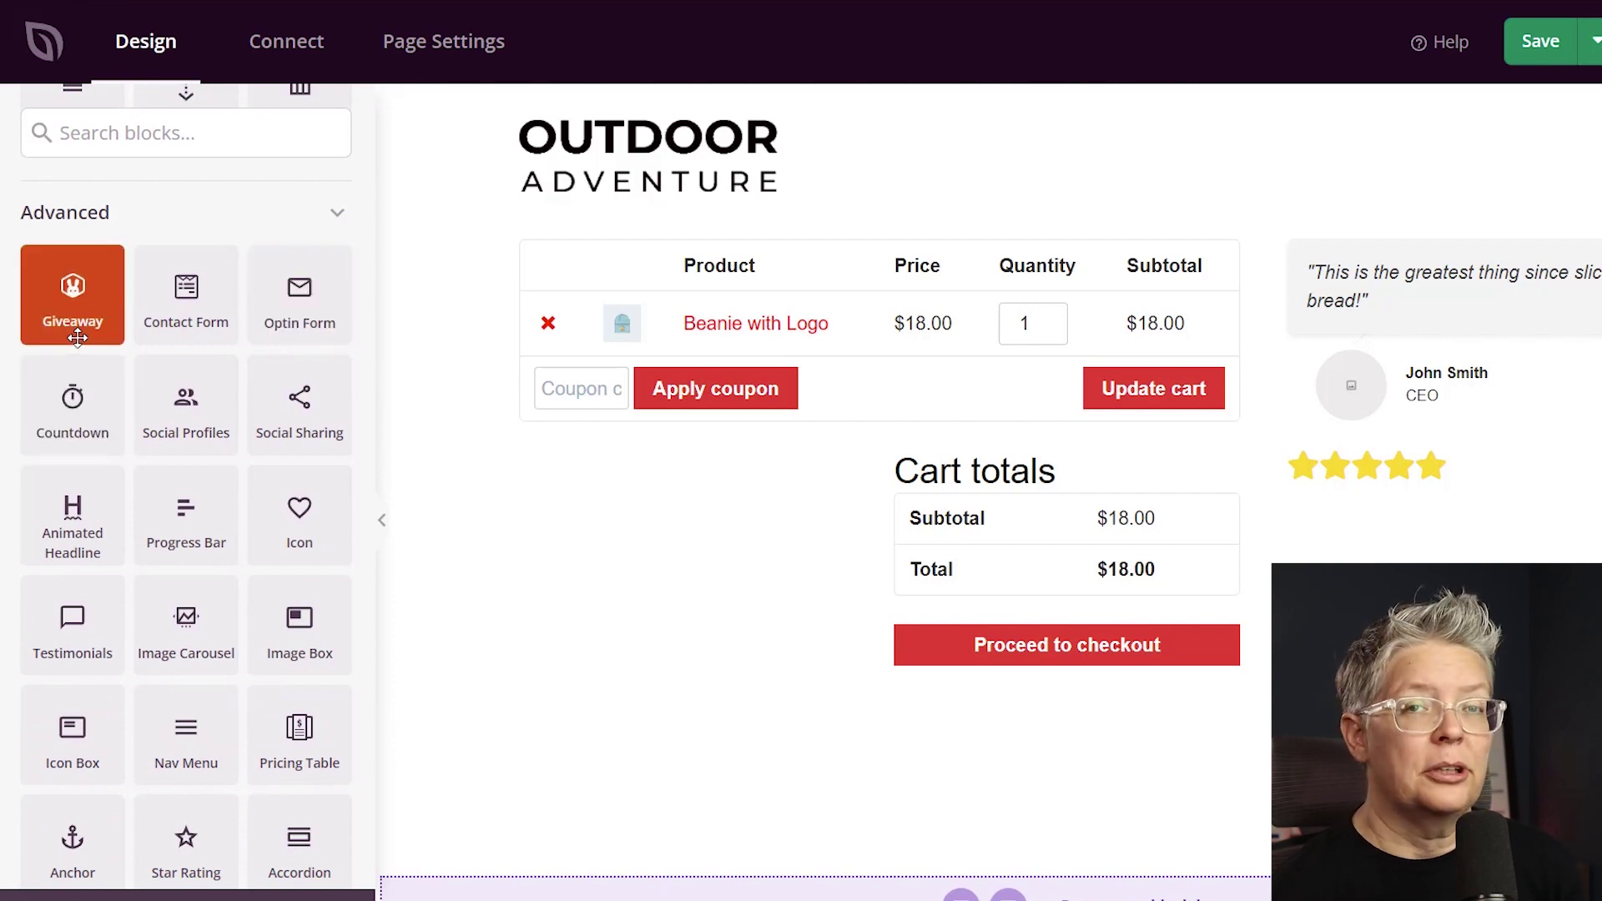
pyautogui.moveTo(67, 378); pyautogui.dragTo(1064, 237)
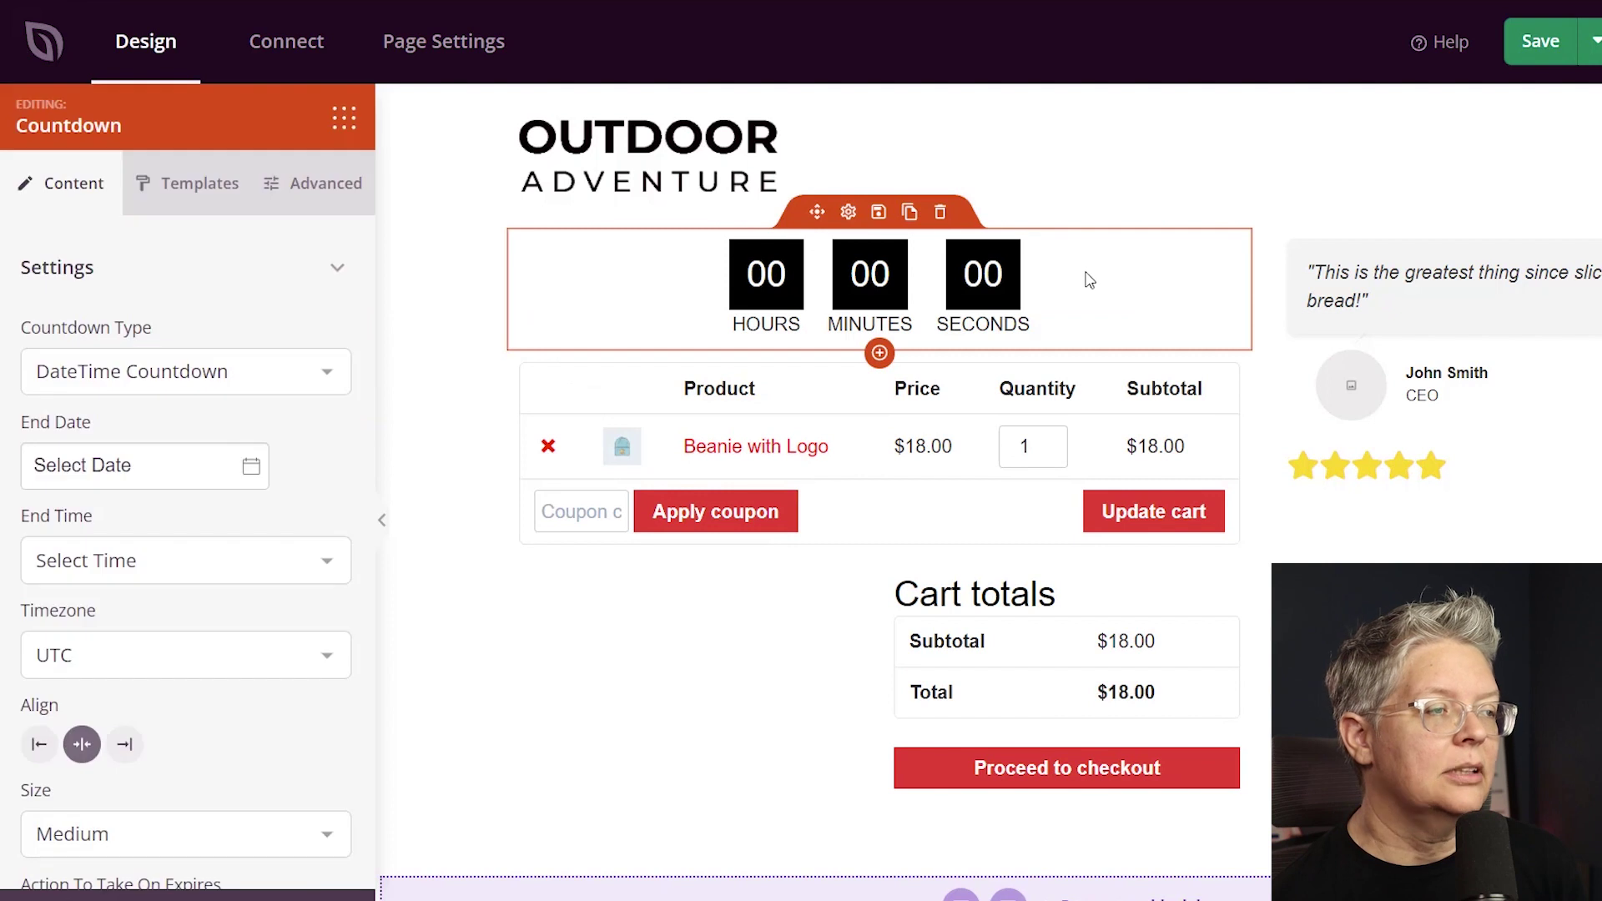
pyautogui.click(218, 378)
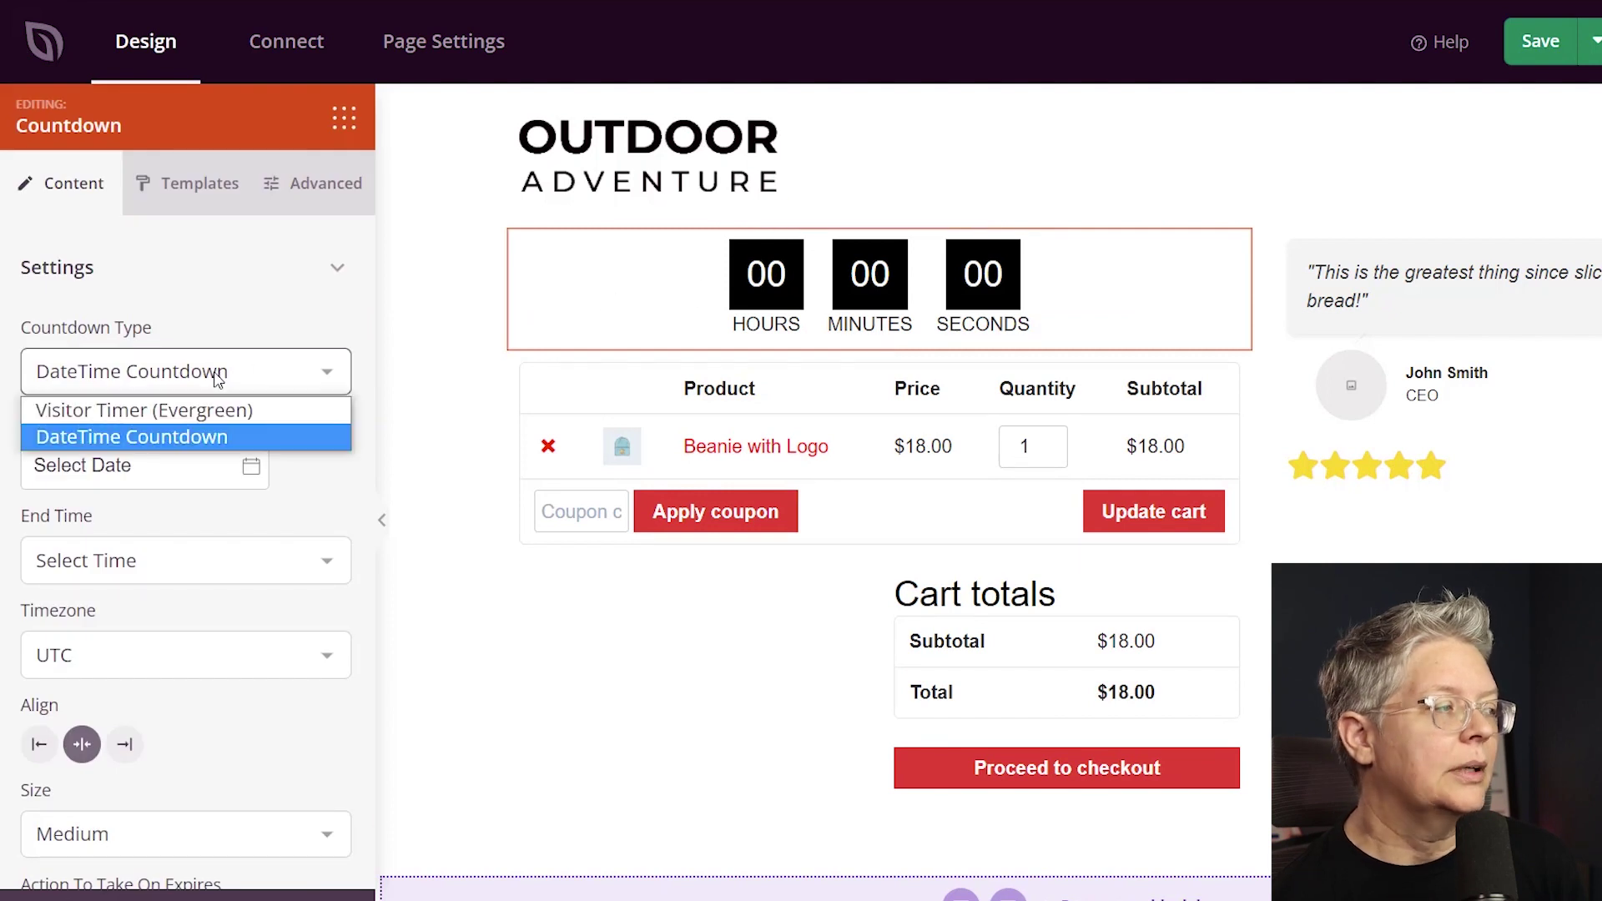
pyautogui.click(138, 410)
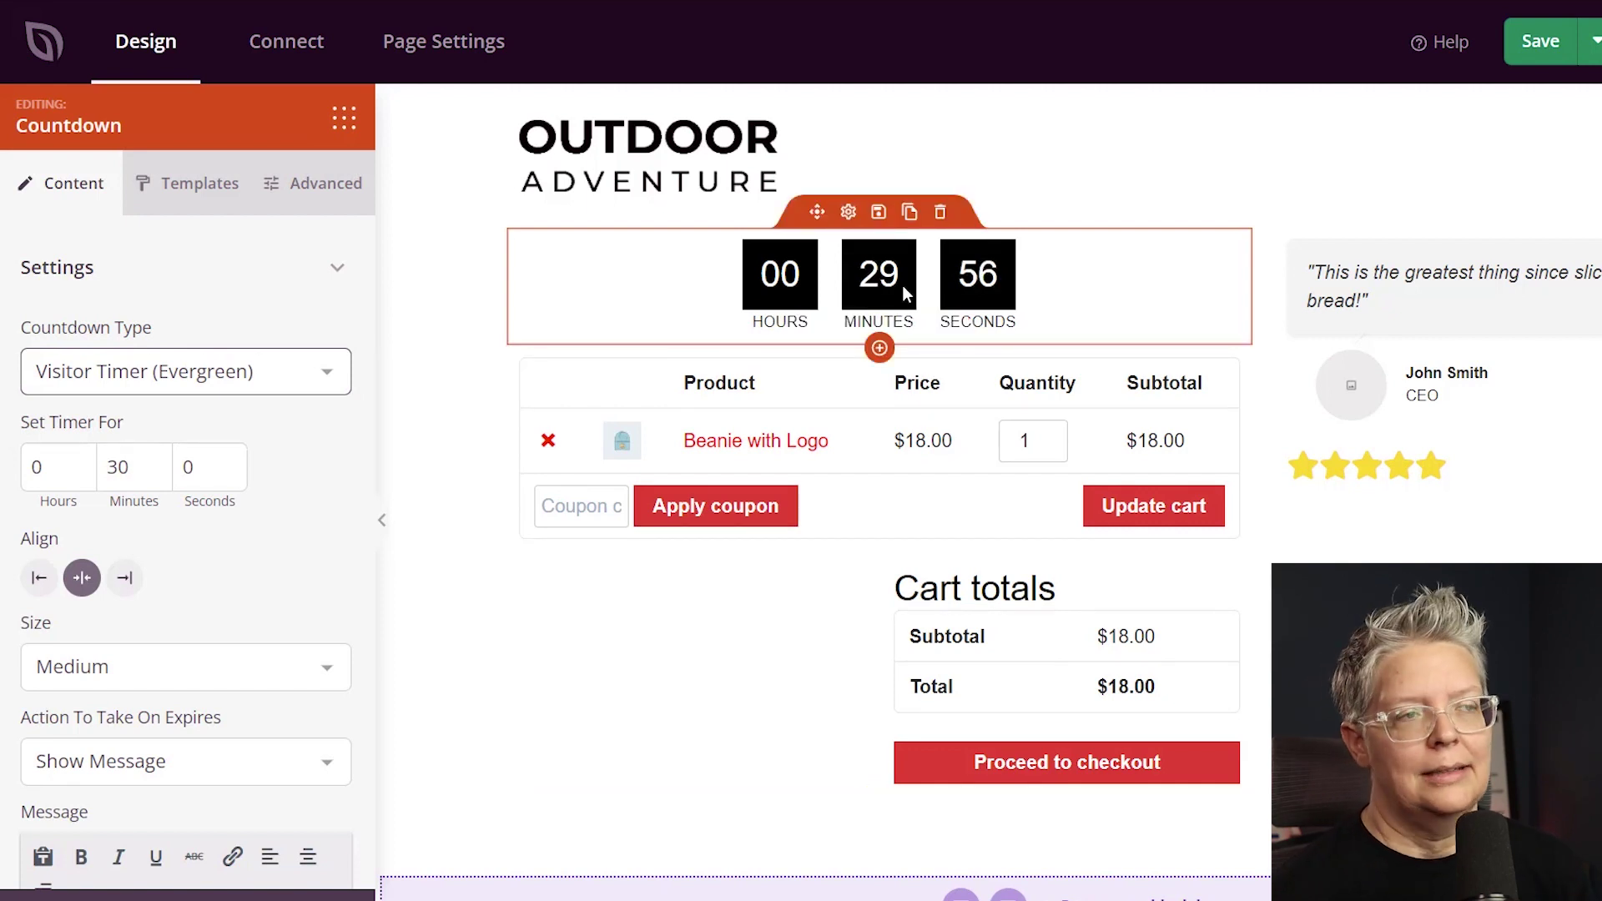
pyautogui.click(344, 117)
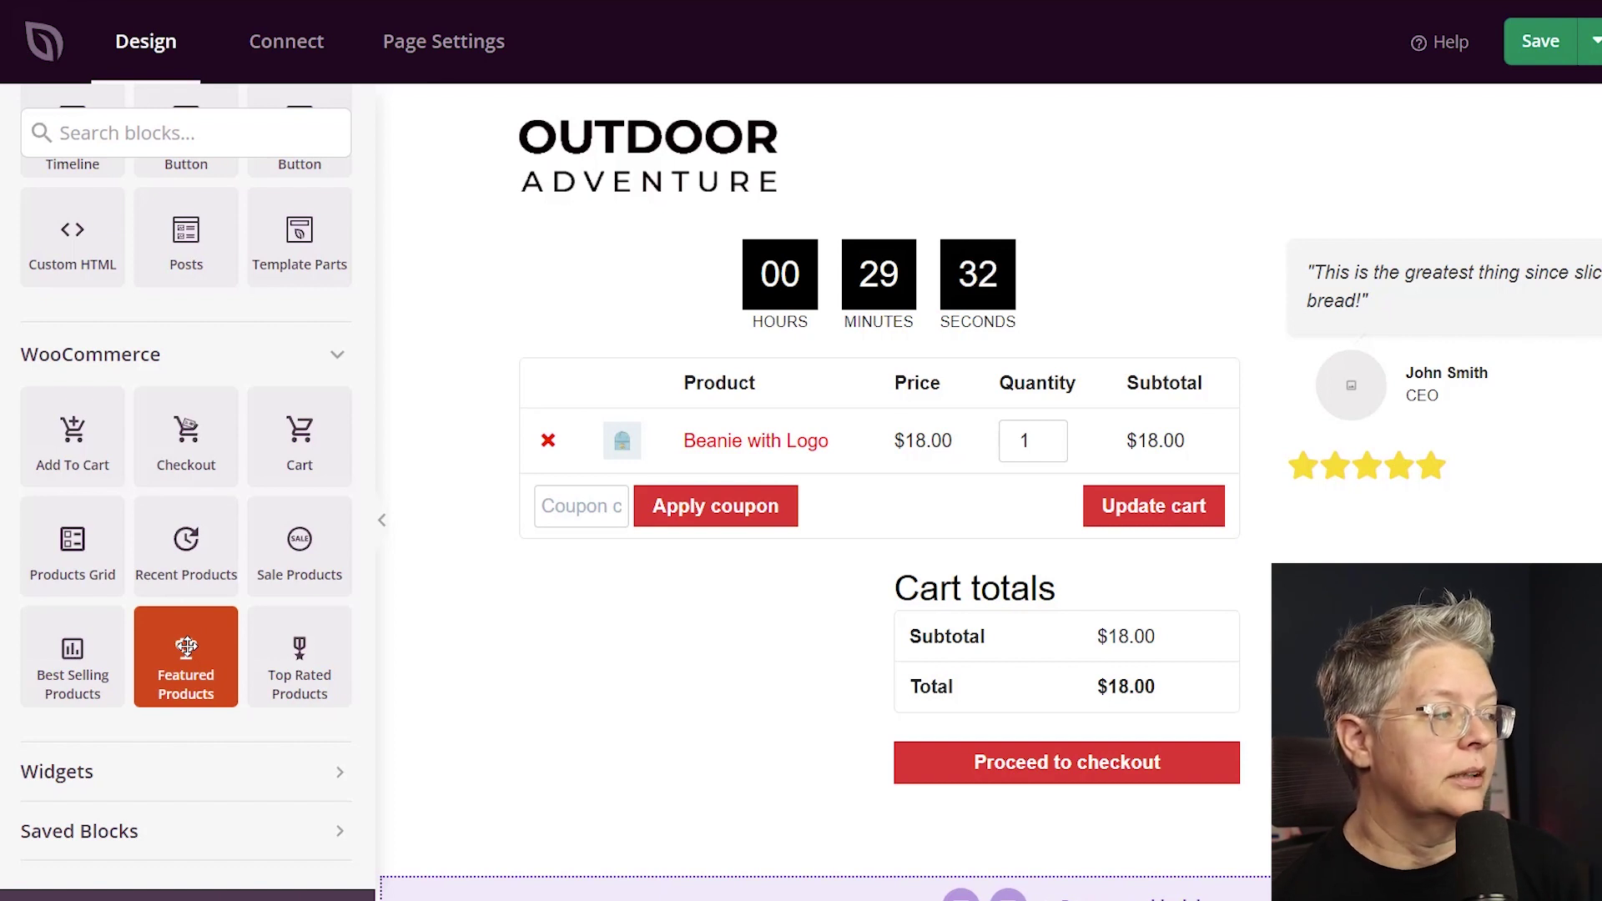
# Drop a Best Selling Products block below the cart.
pyautogui.moveTo(79, 659)
pyautogui.mouseDown()
pyautogui.moveTo(848, 768)
pyautogui.moveTo(876, 793)
pyautogui.moveTo(868, 827)
pyautogui.mouseUp()
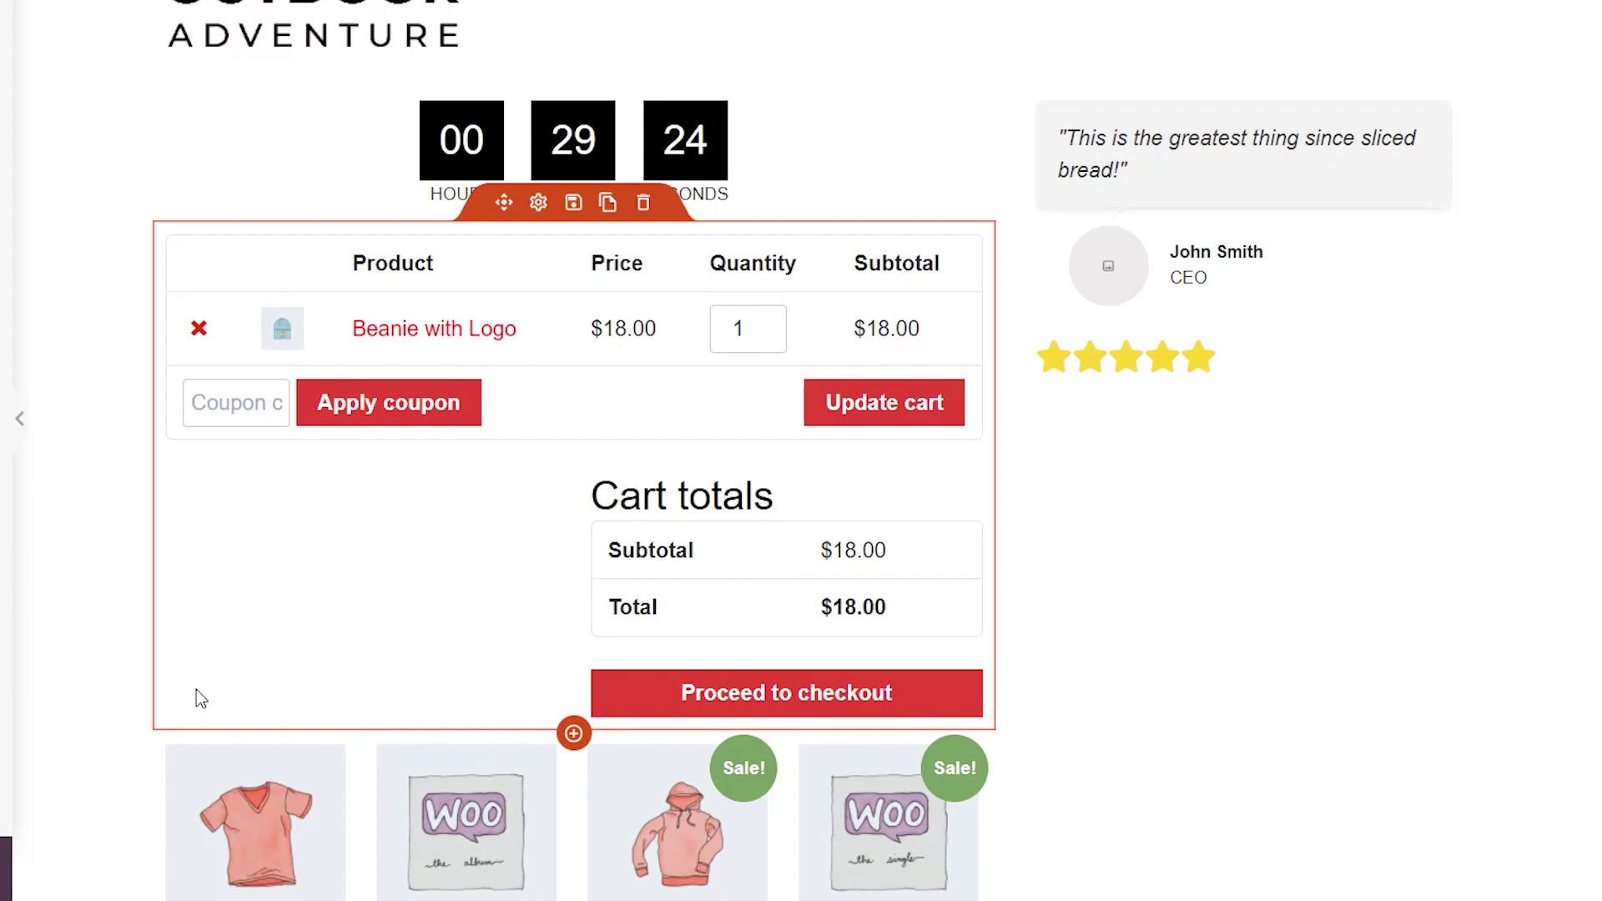
pyautogui.scroll(-4, 167, 699)
pyautogui.scroll(-5, 143, 694)
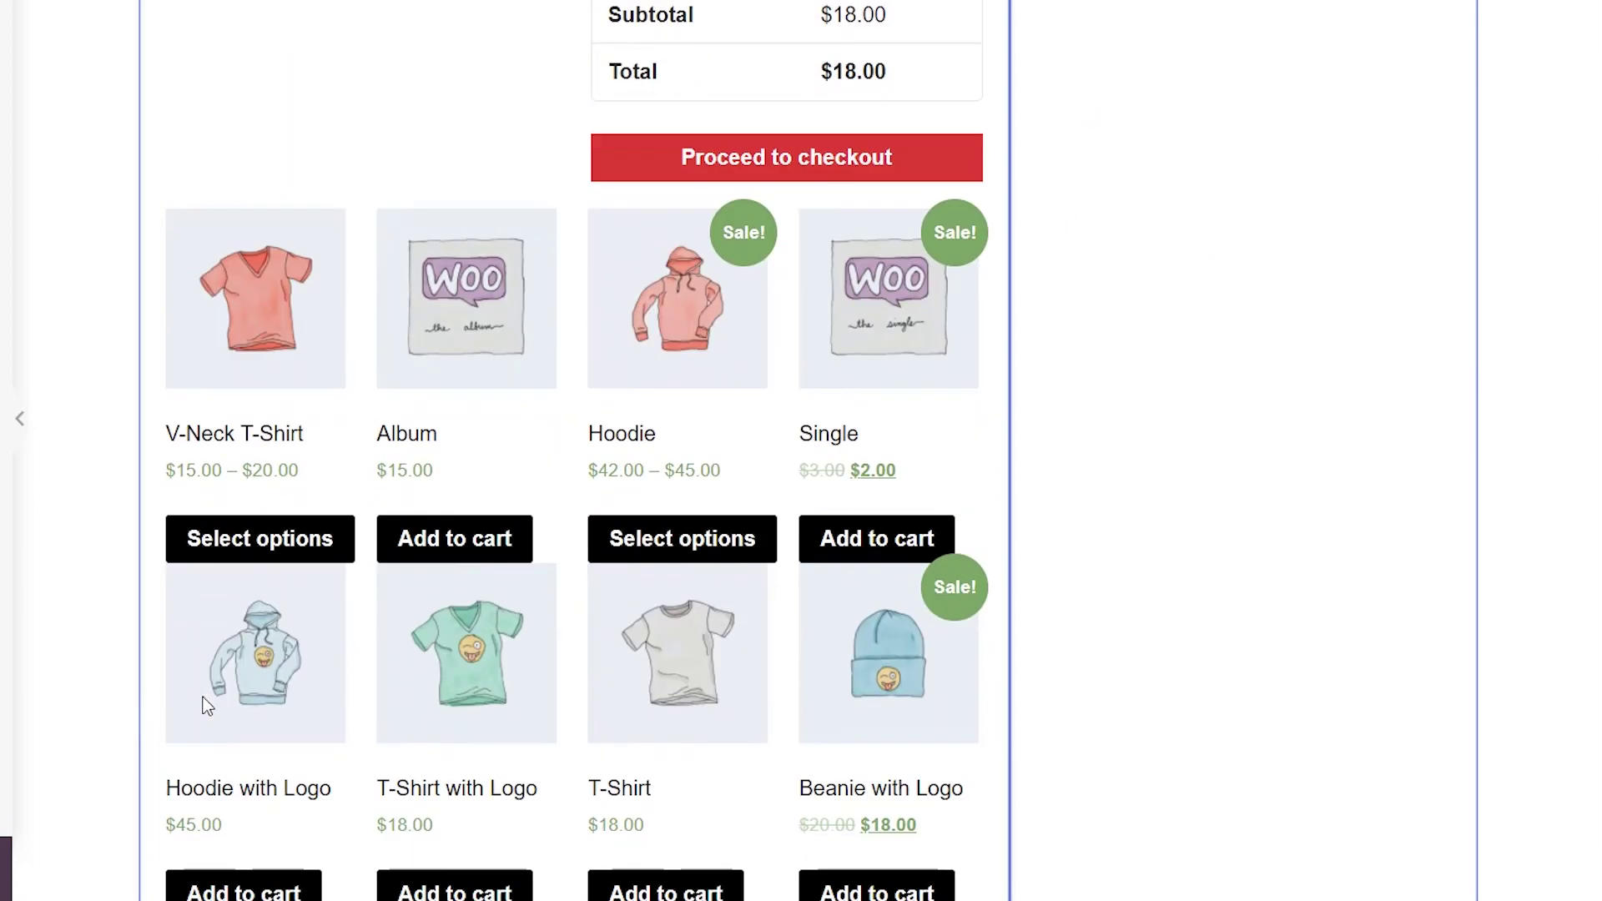
pyautogui.scroll(-5, 380, 692)
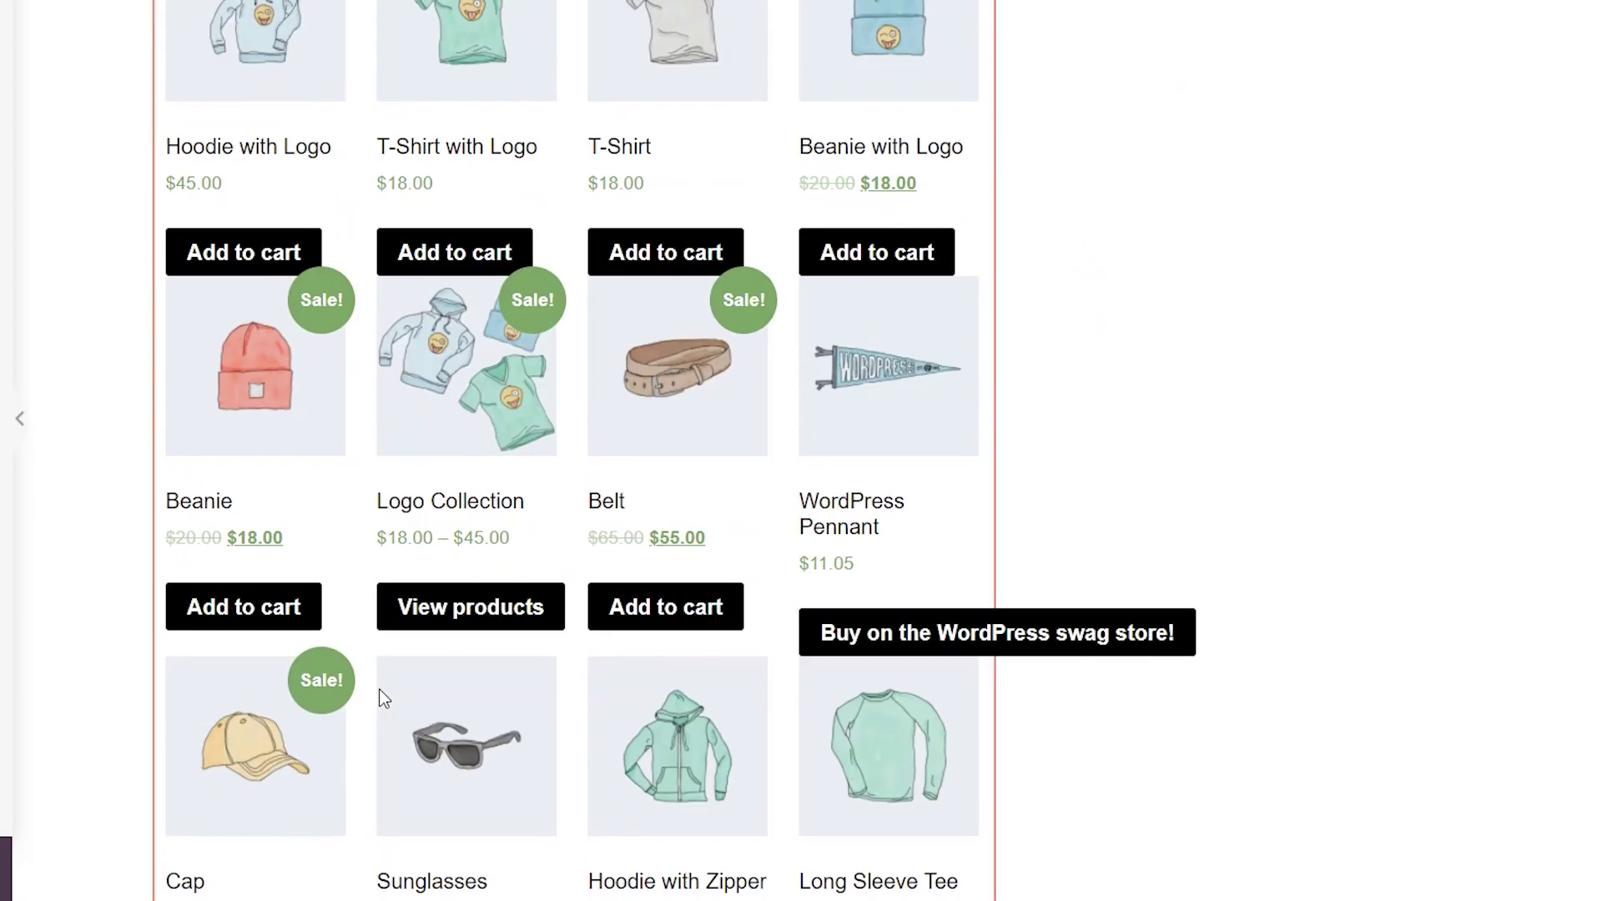
pyautogui.scroll(8, 379, 697)
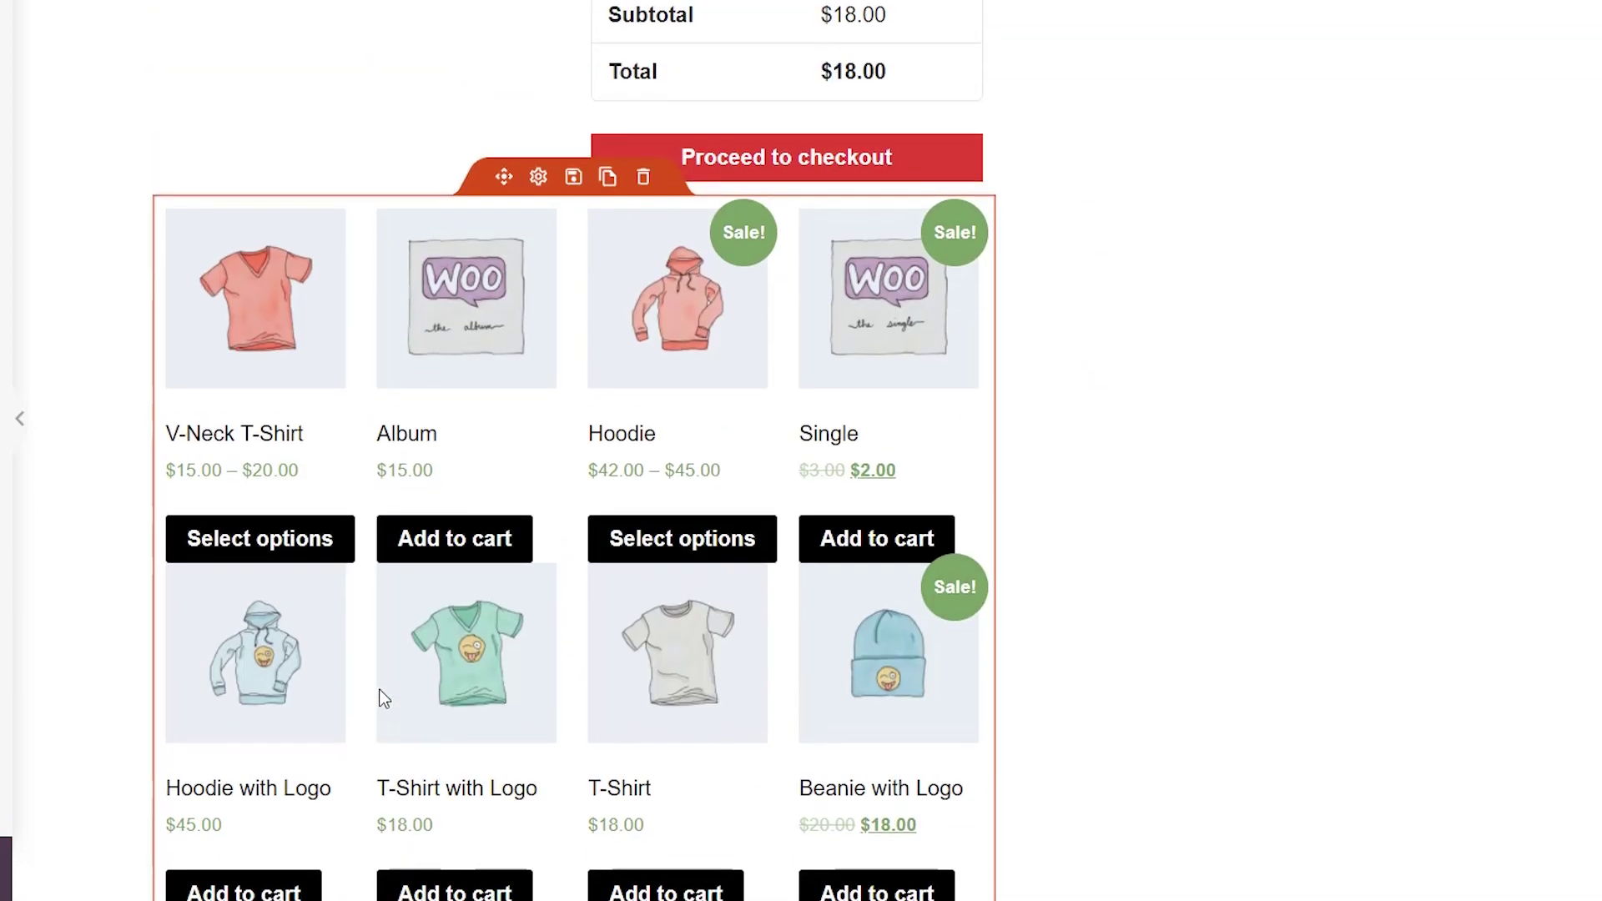
# Set the best-sellers grid to 2 columns, pagination on, and a 2-product limit.
pyautogui.click(539, 182)
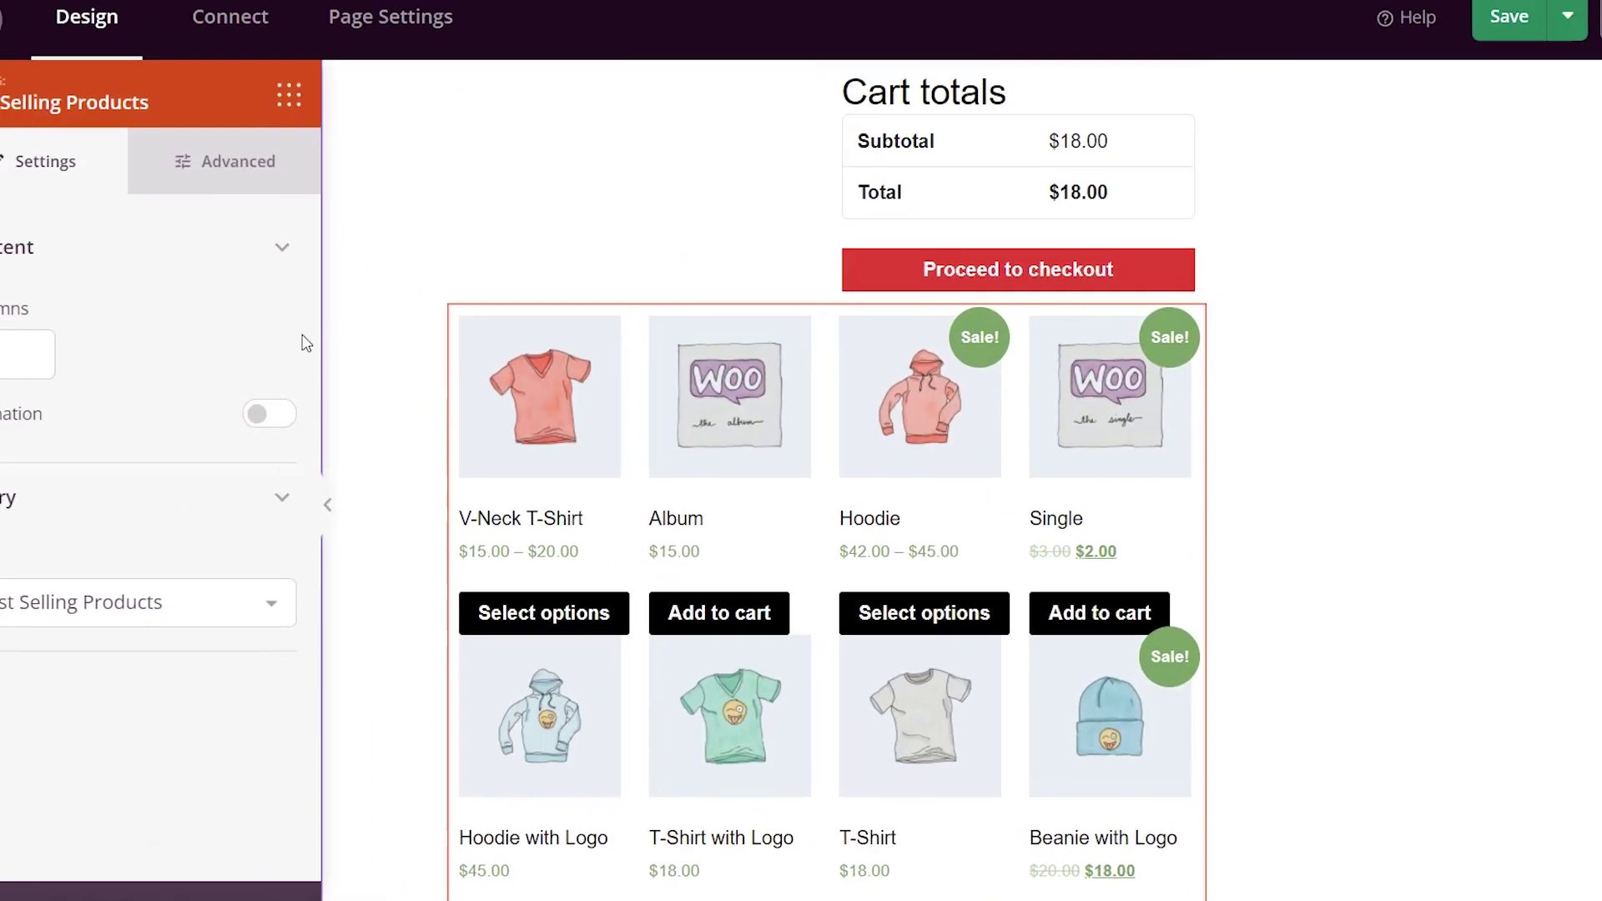
pyautogui.moveTo(52, 384); pyautogui.dragTo(13, 384)
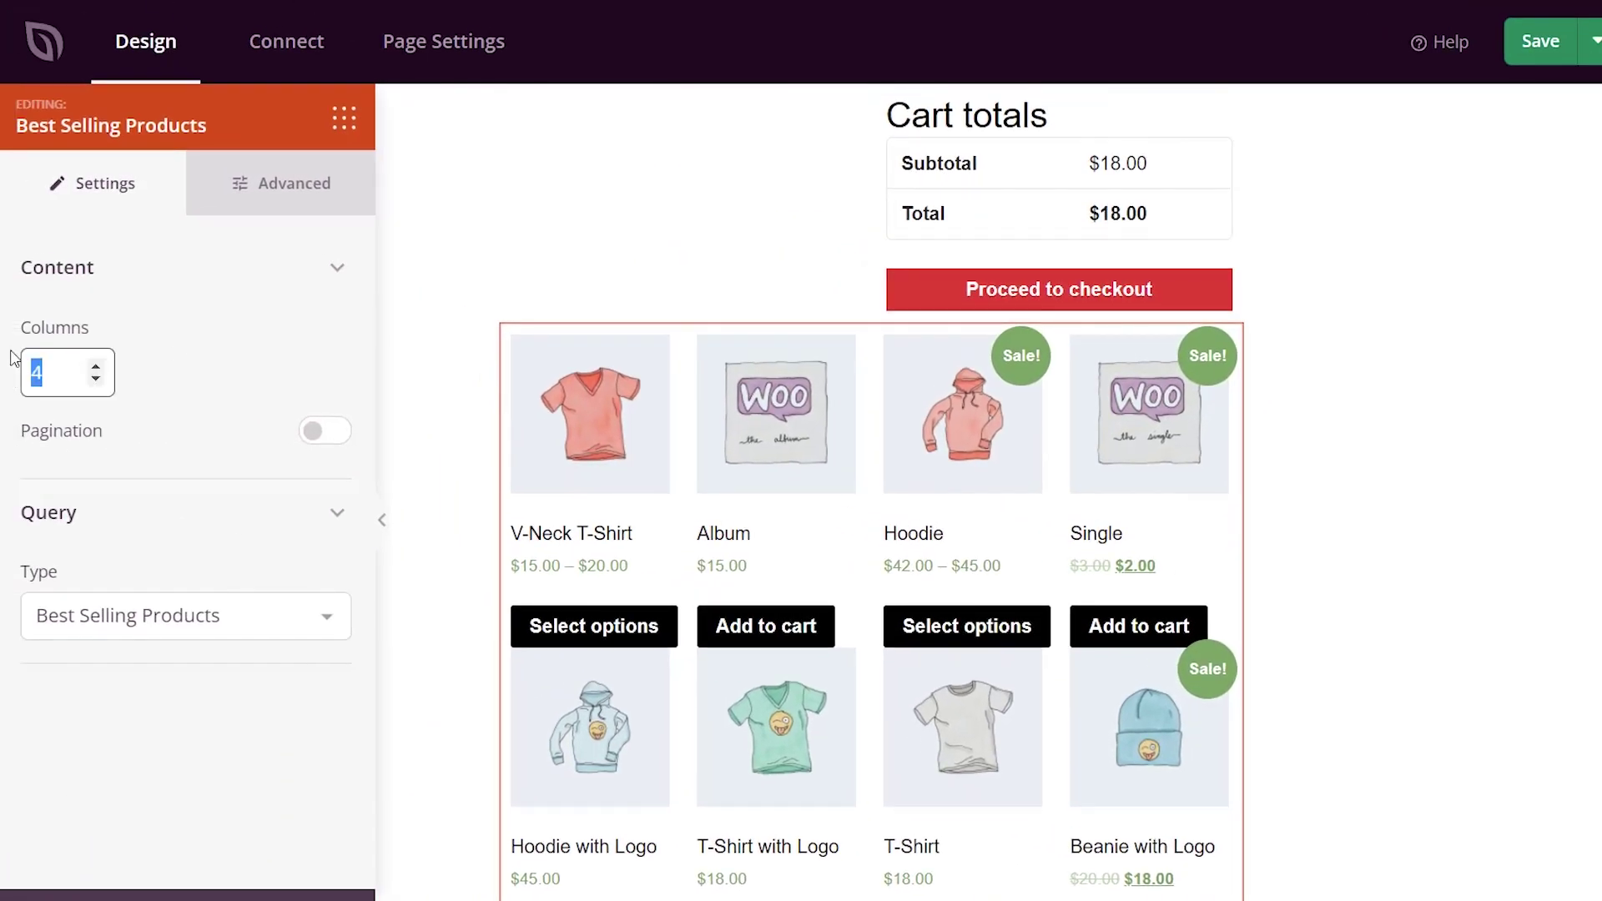
pyautogui.write('1')
pyautogui.click(204, 406)
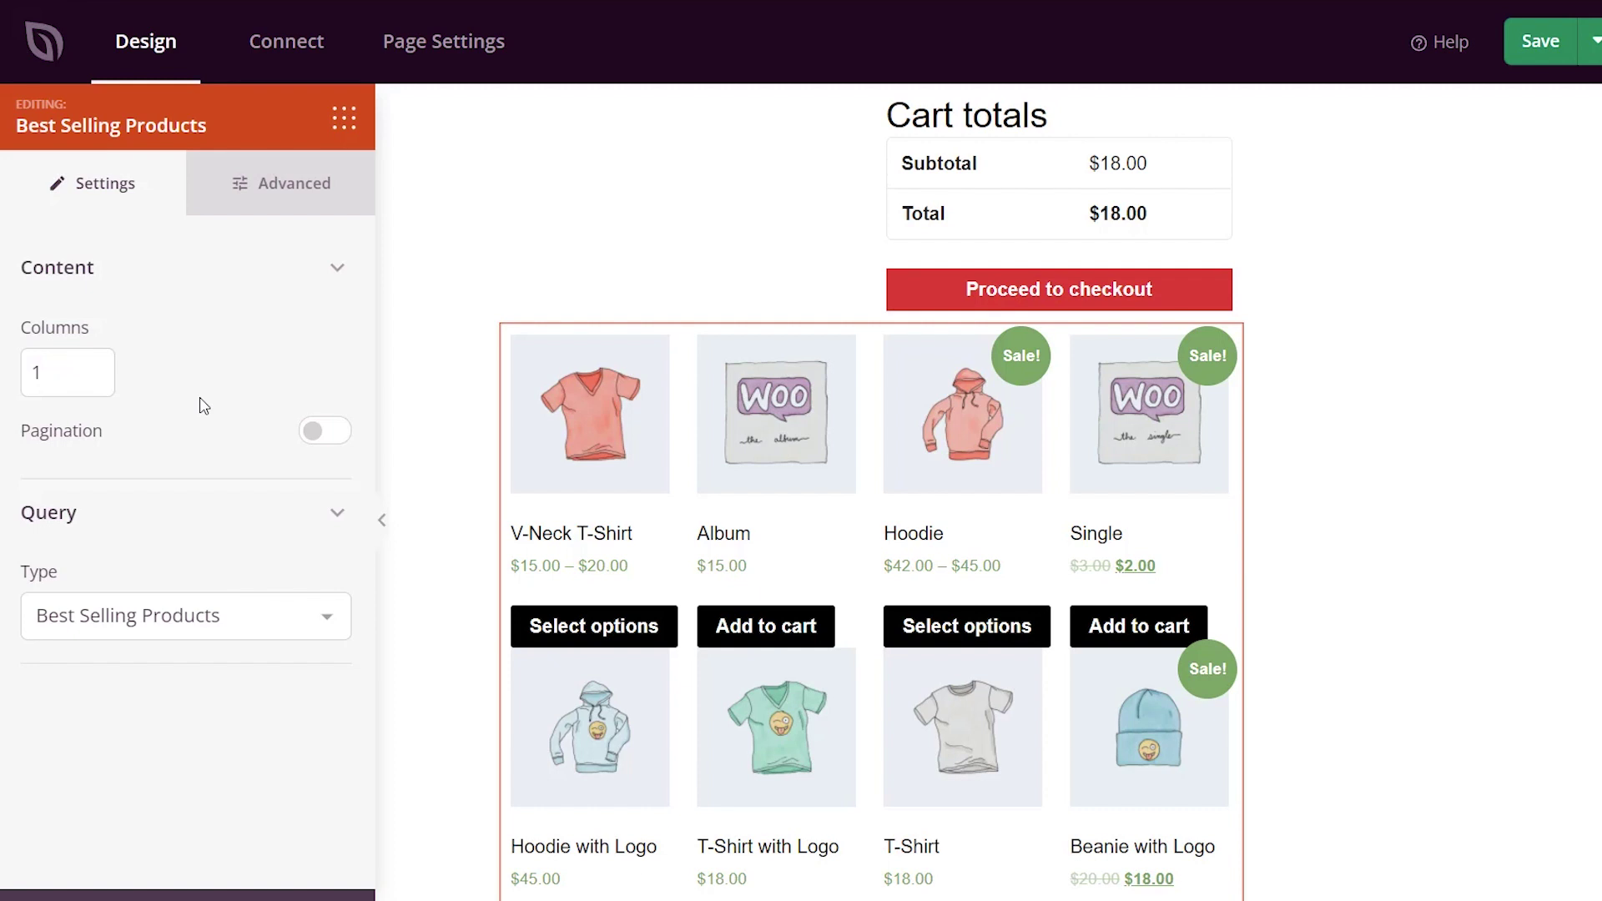
pyautogui.click(334, 435)
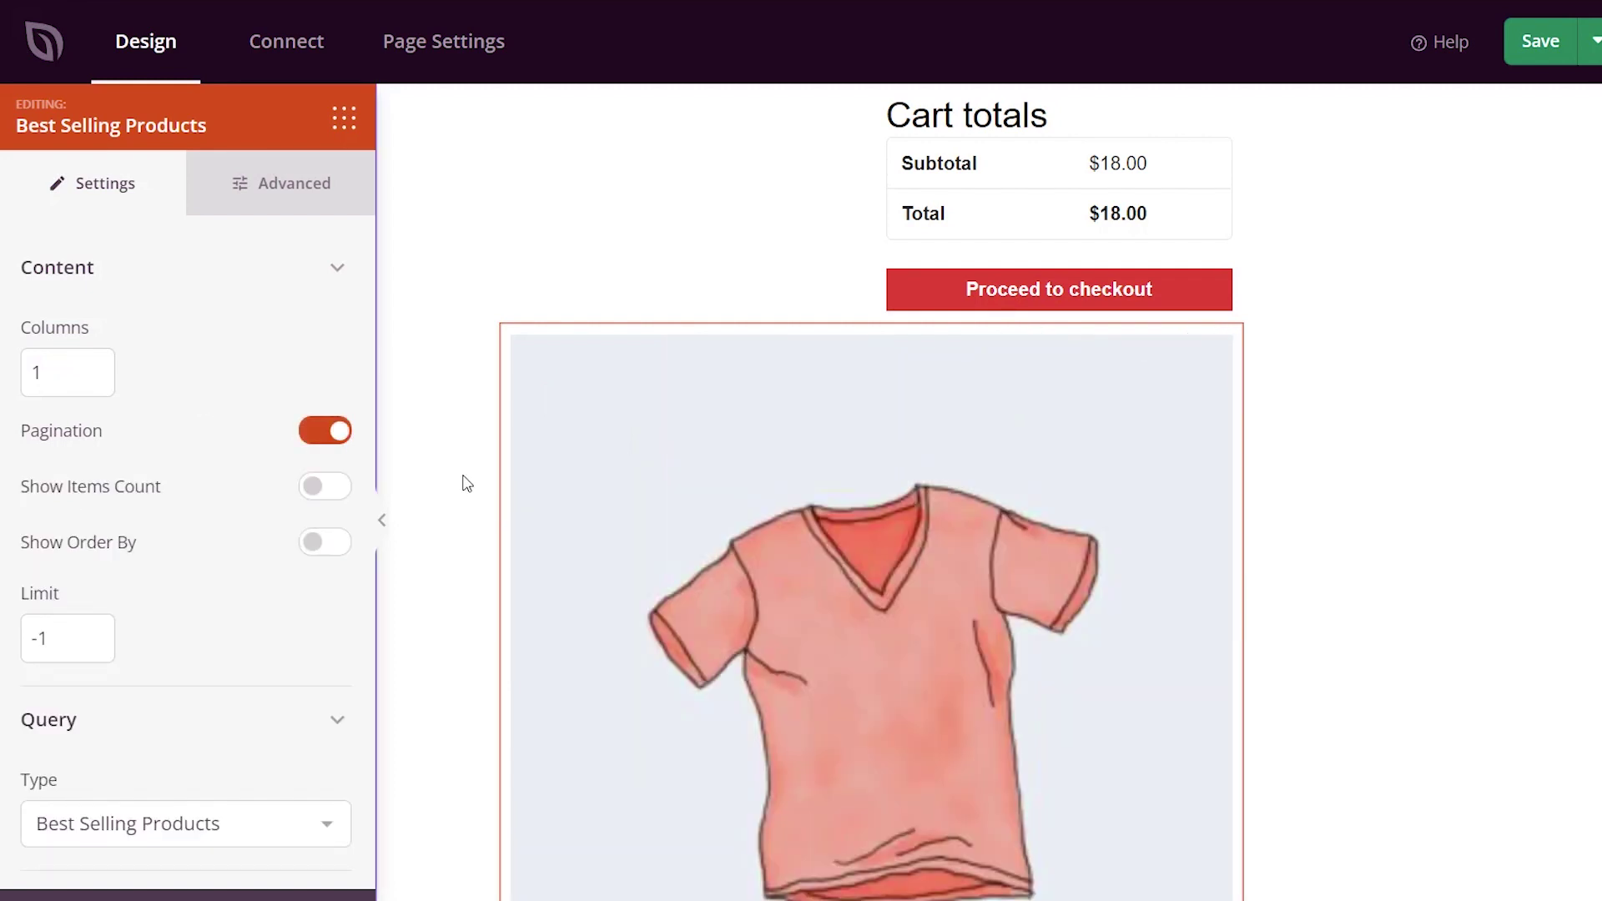
pyautogui.scroll(-8, 464, 484)
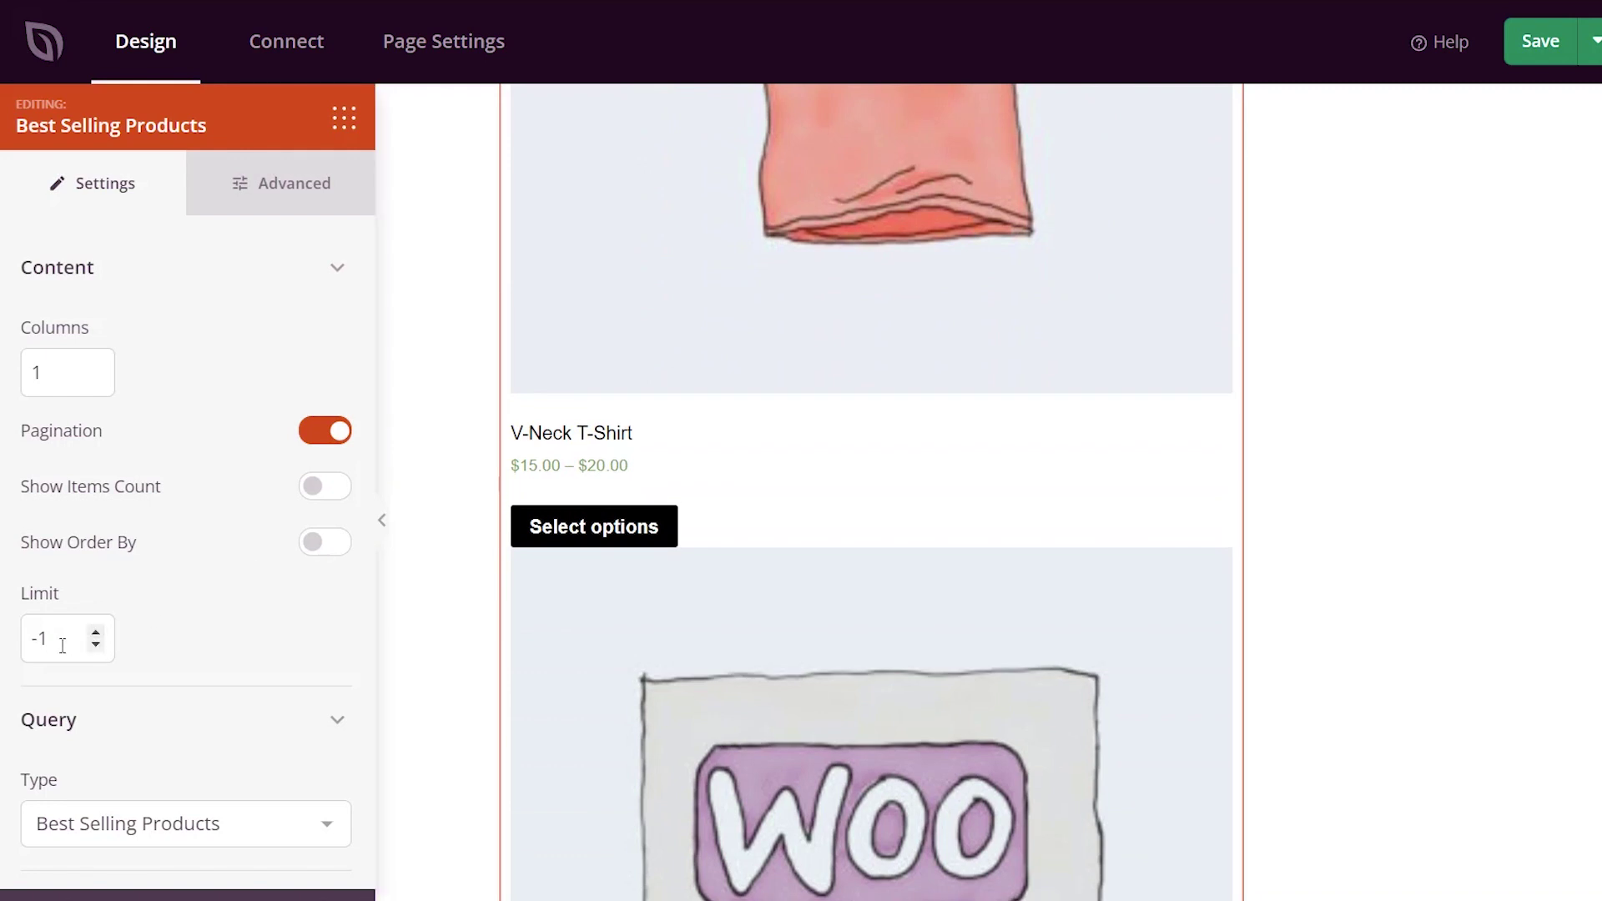
pyautogui.moveTo(60, 644); pyautogui.dragTo(23, 648)
pyautogui.write('2')
pyautogui.click(183, 691)
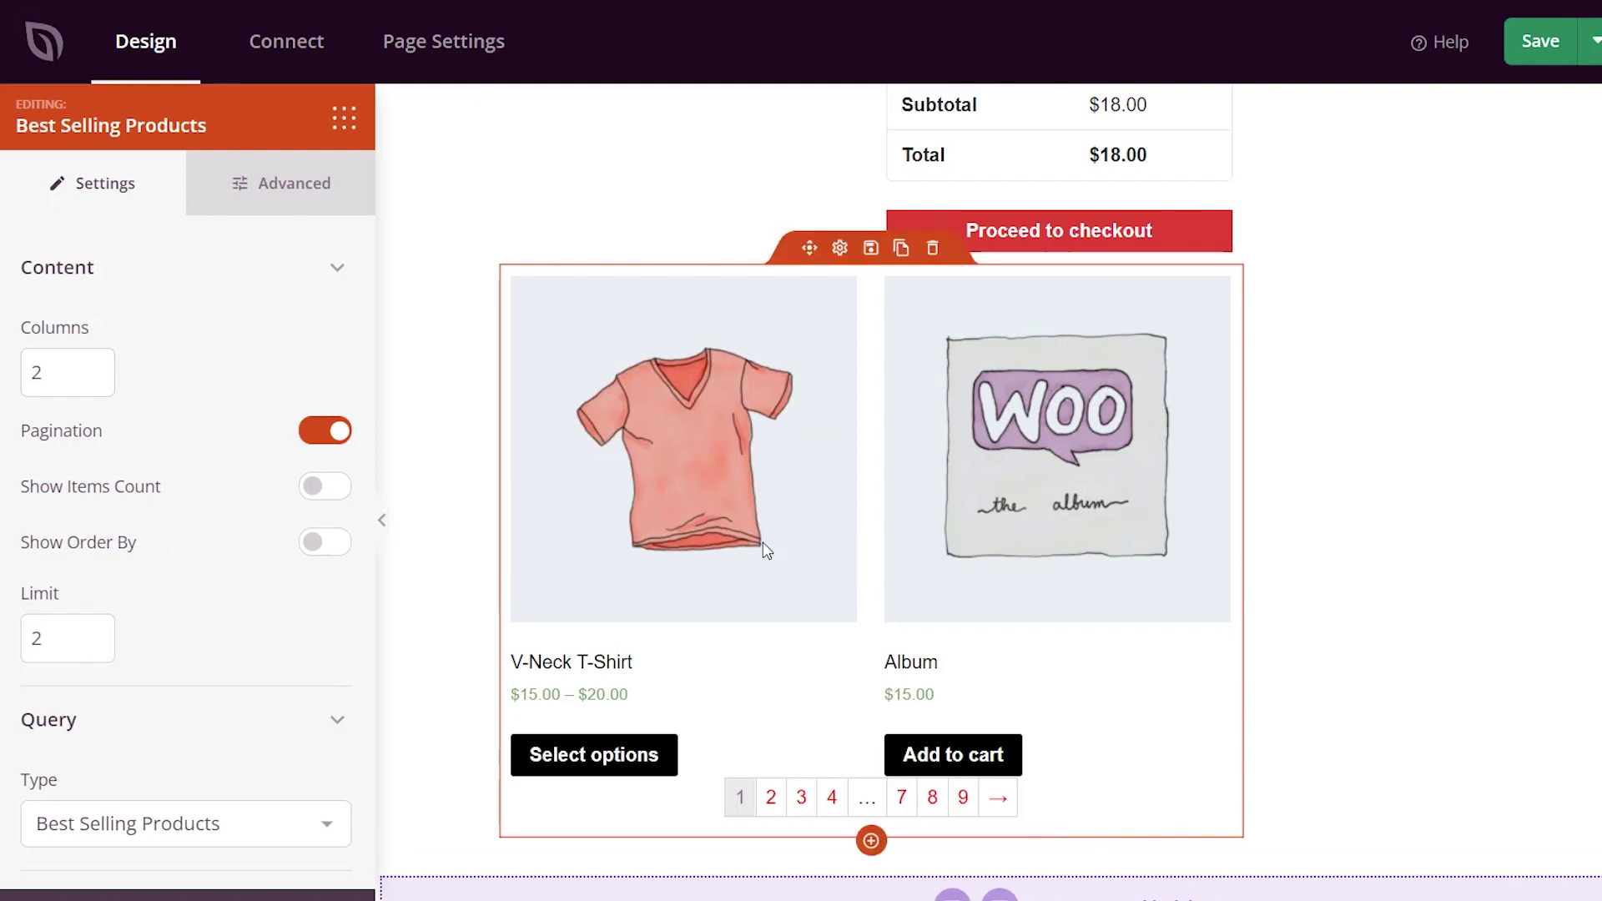
pyautogui.click(430, 472)
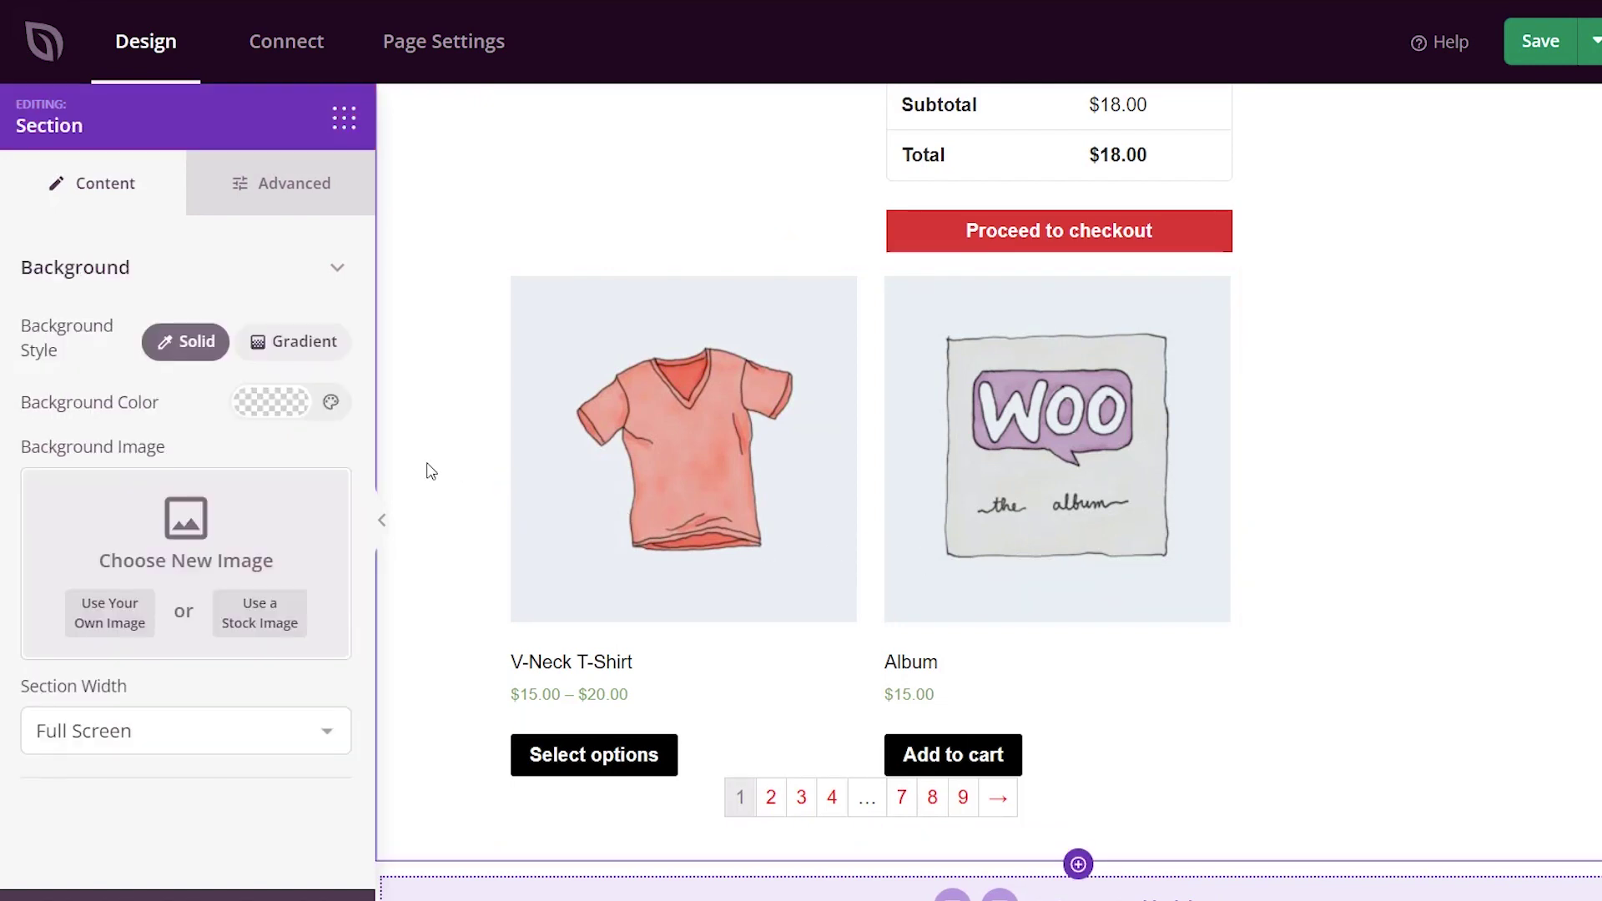
pyautogui.scroll(5, 430, 471)
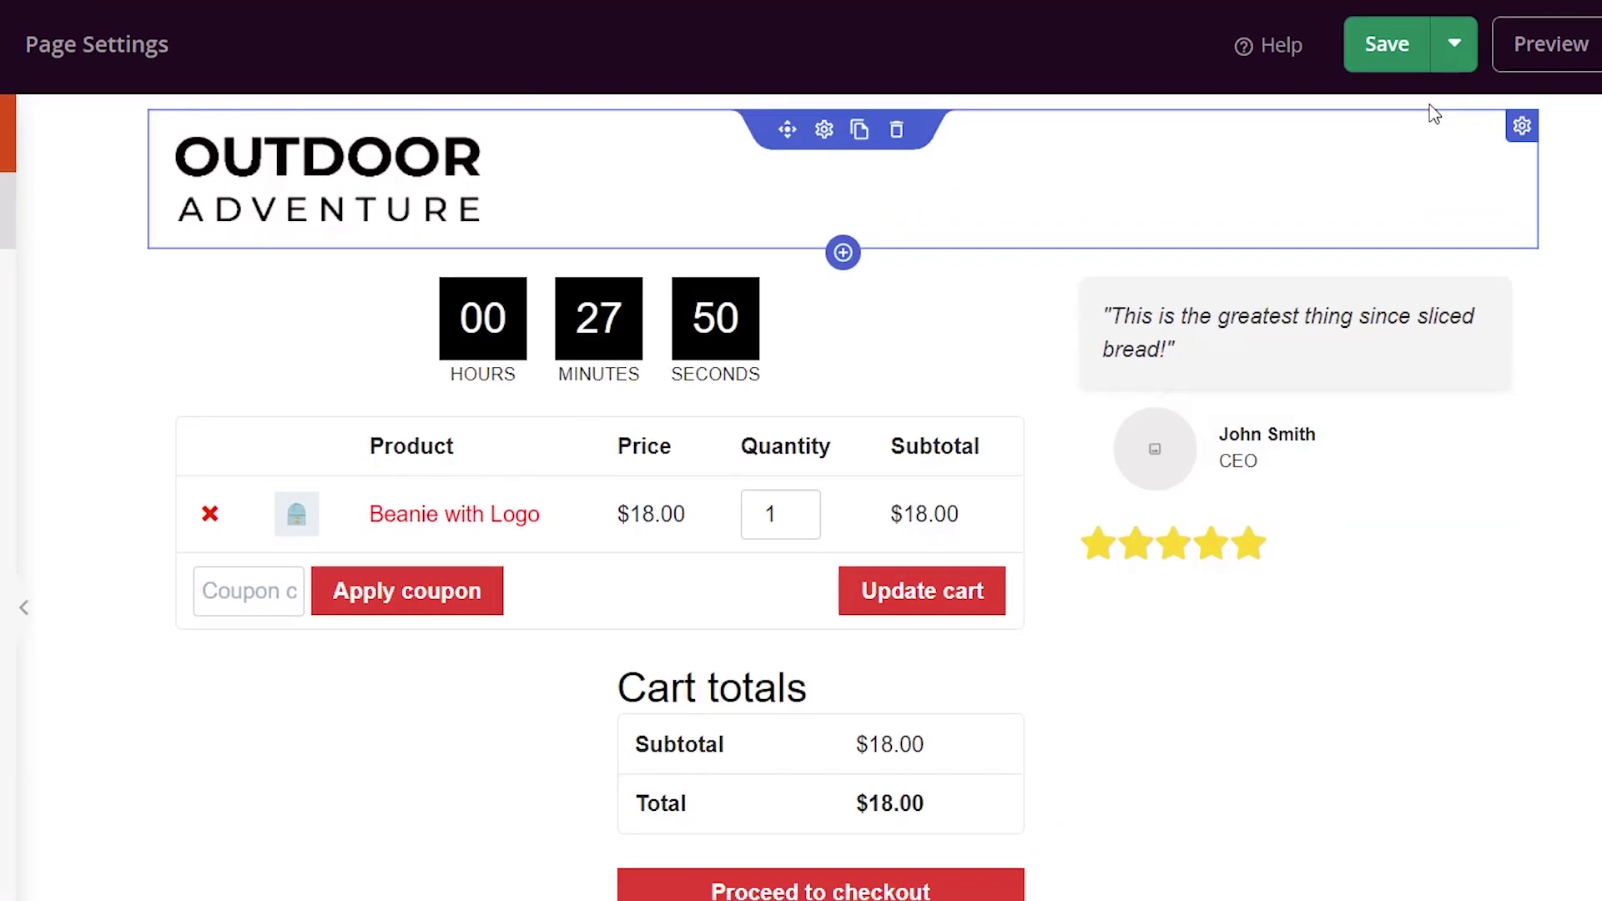
# Save and publish the cart page from the Save dropdown, then preview the live page.
pyautogui.click(1401, 58)
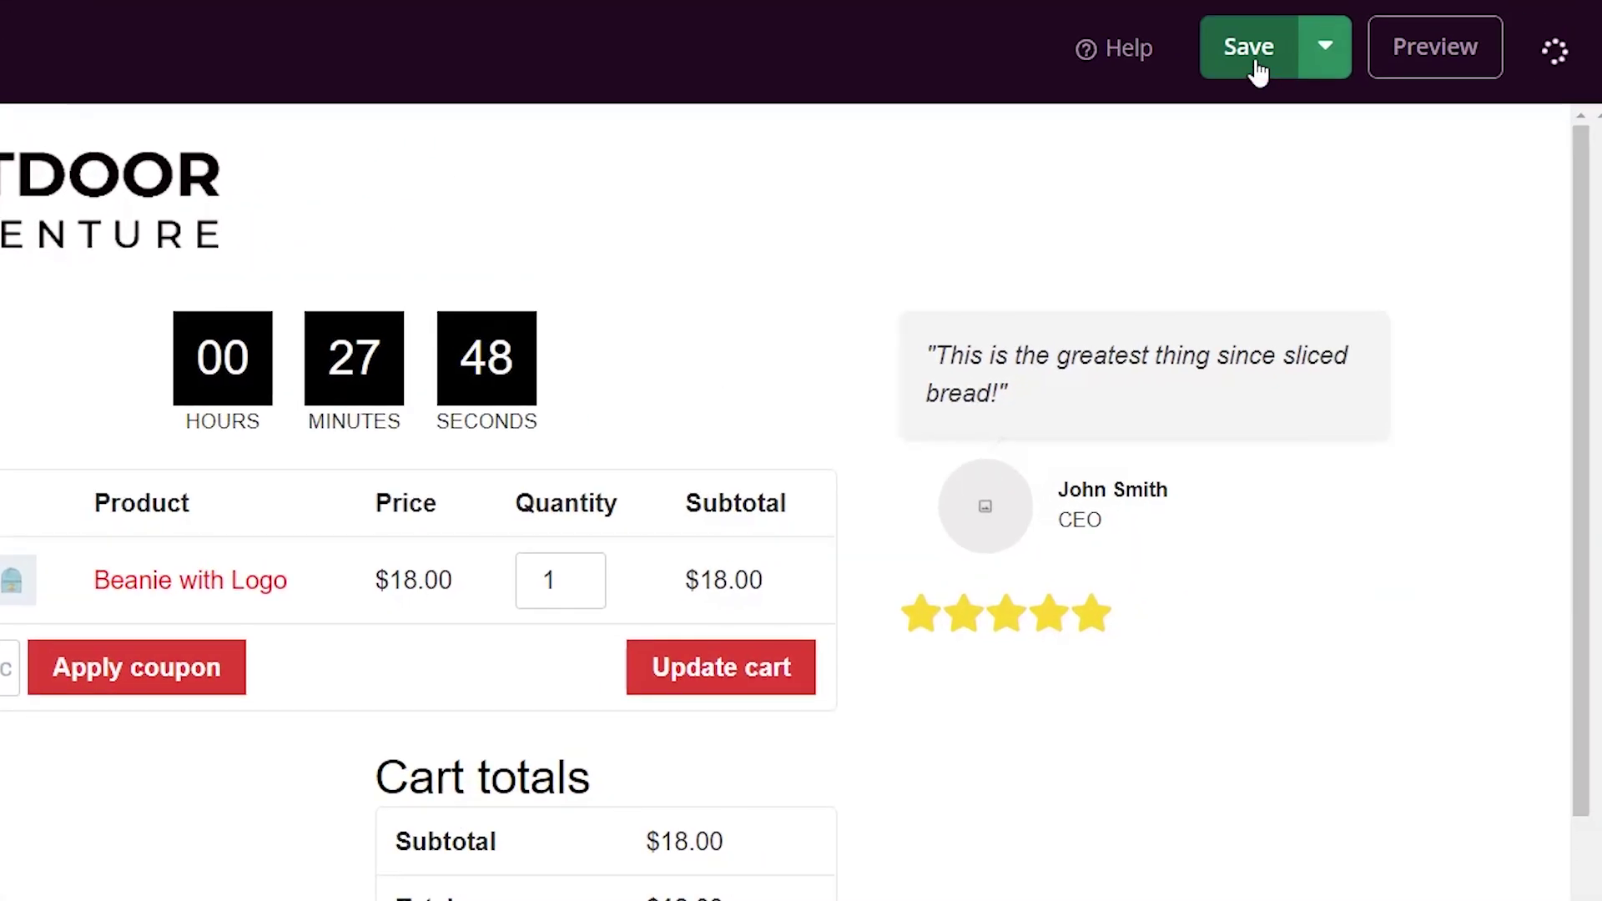
pyautogui.click(1326, 63)
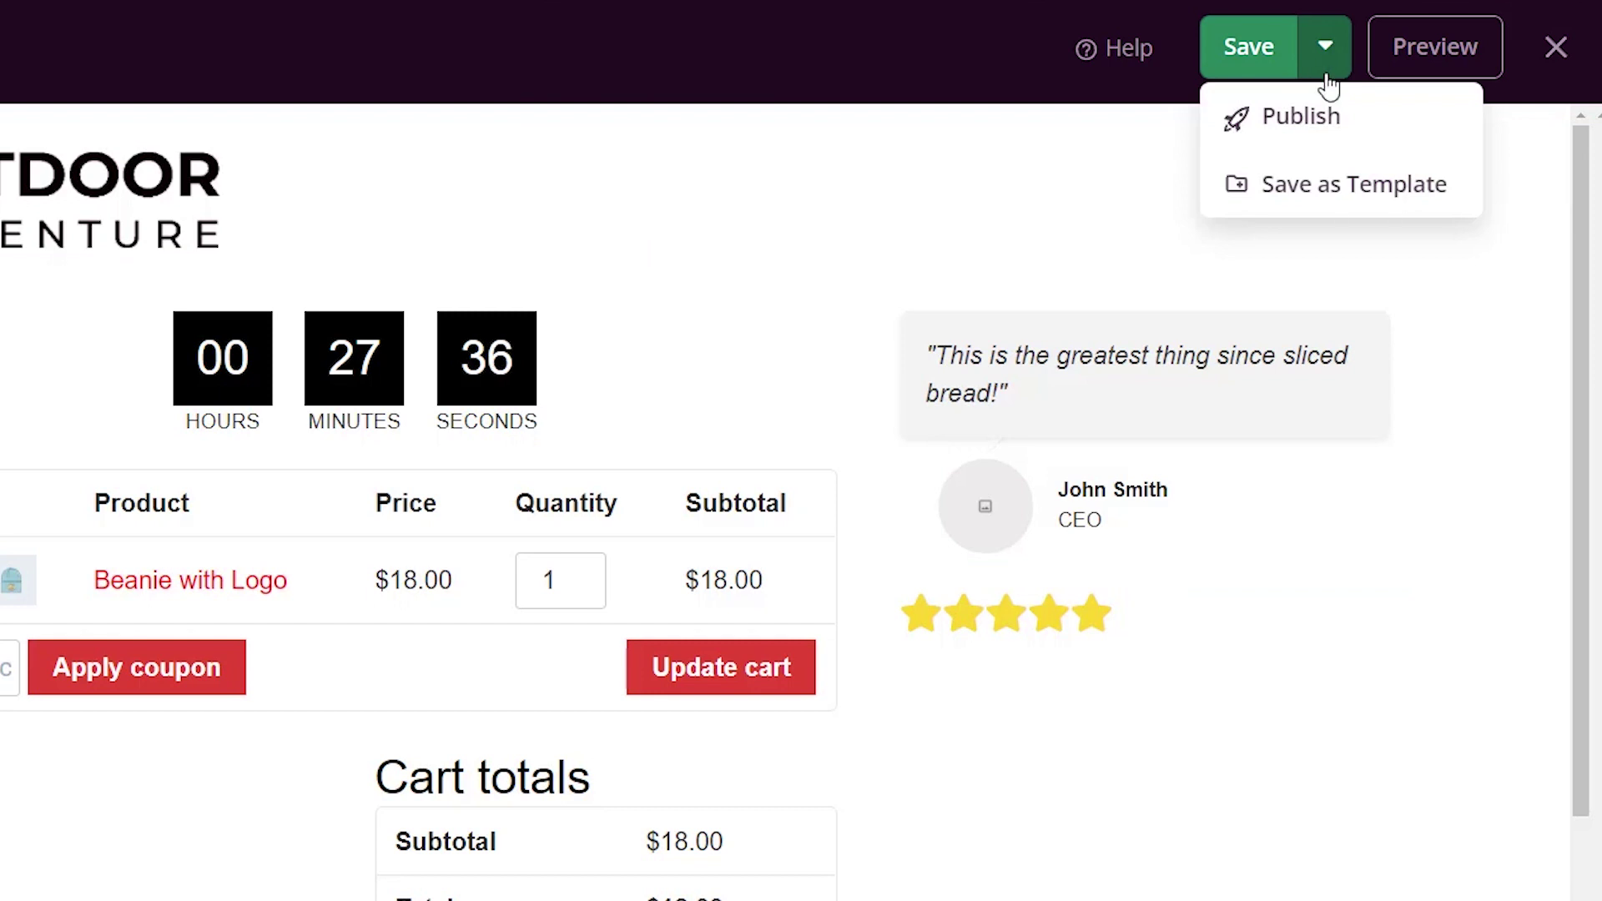
pyautogui.click(1326, 119)
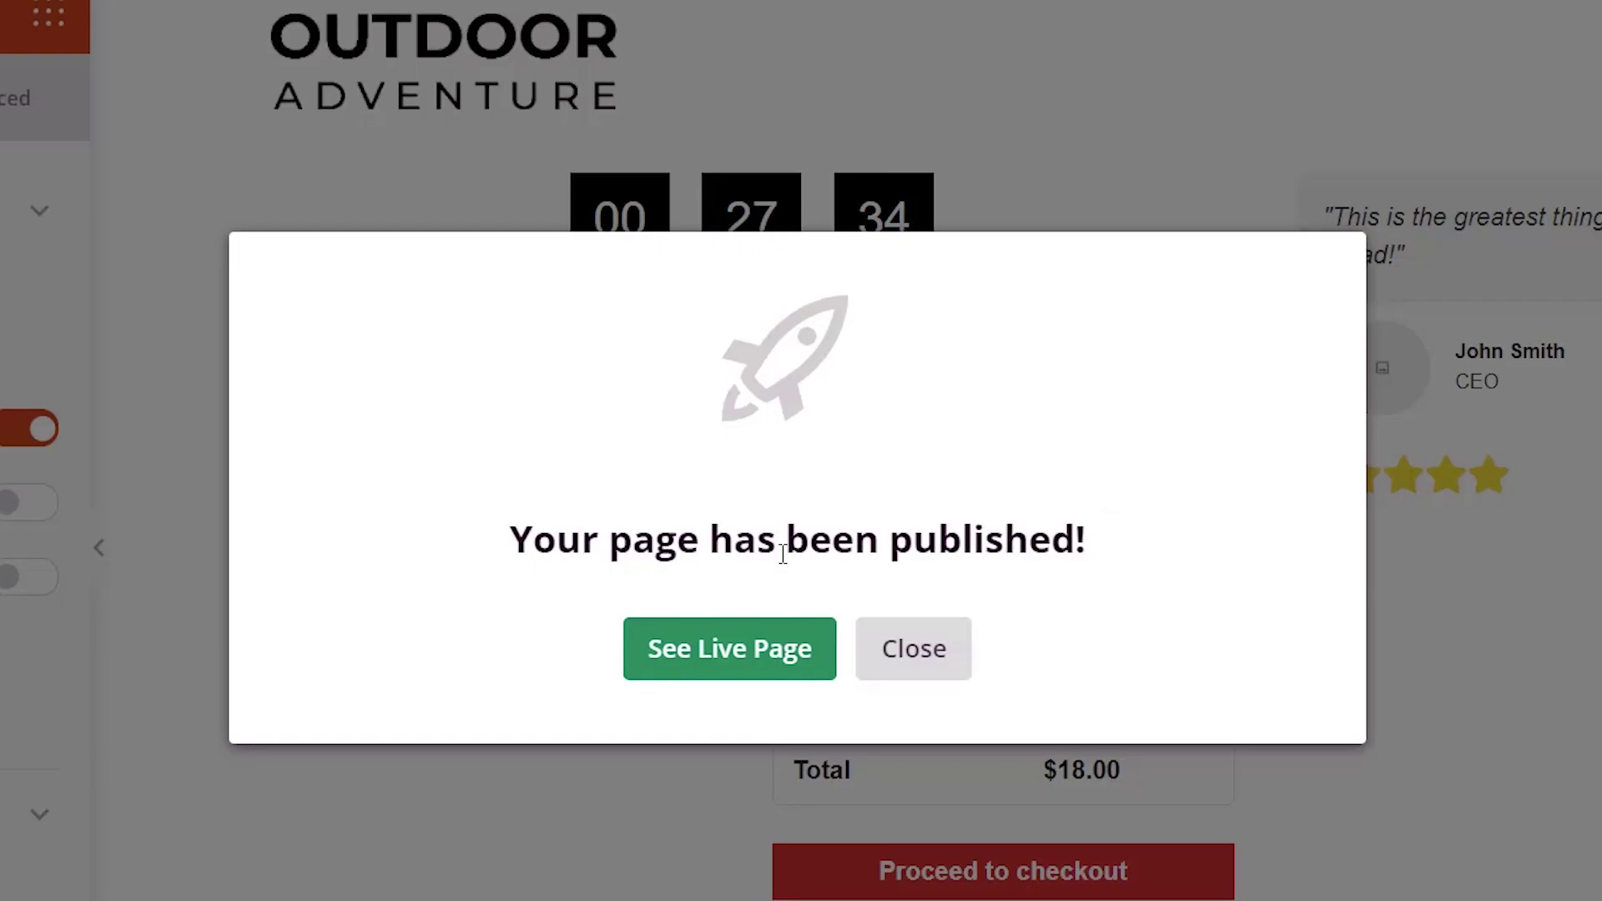
pyautogui.click(734, 649)
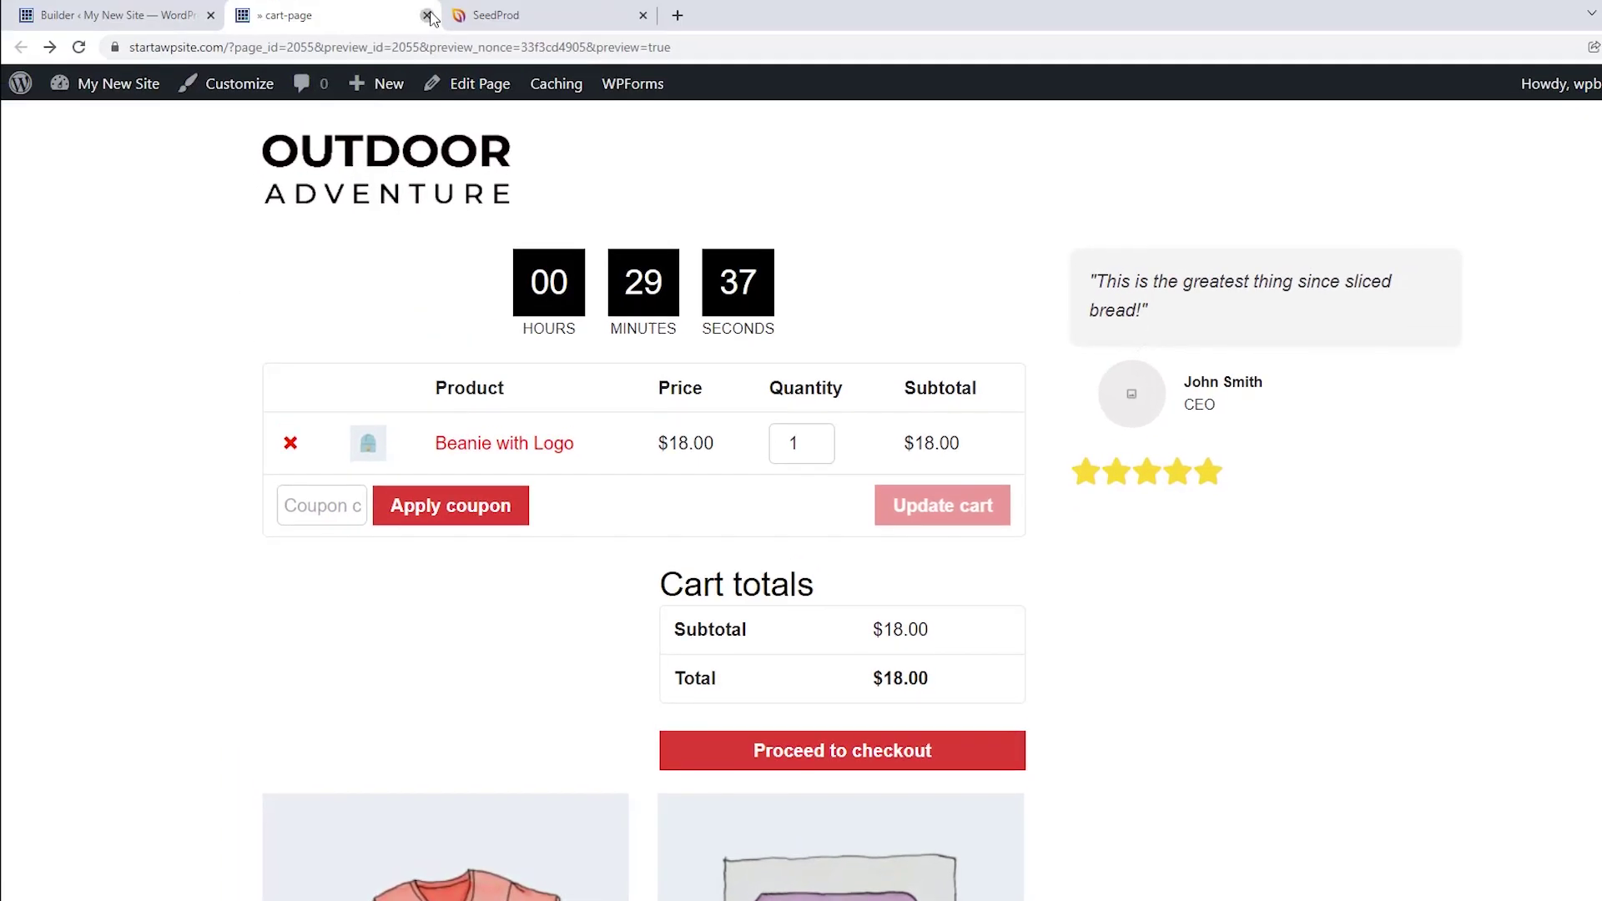
pyautogui.click(428, 17)
# Dismiss the publish confirmation and go to WooCommerce's Advanced settings.
pyautogui.click(428, 17)
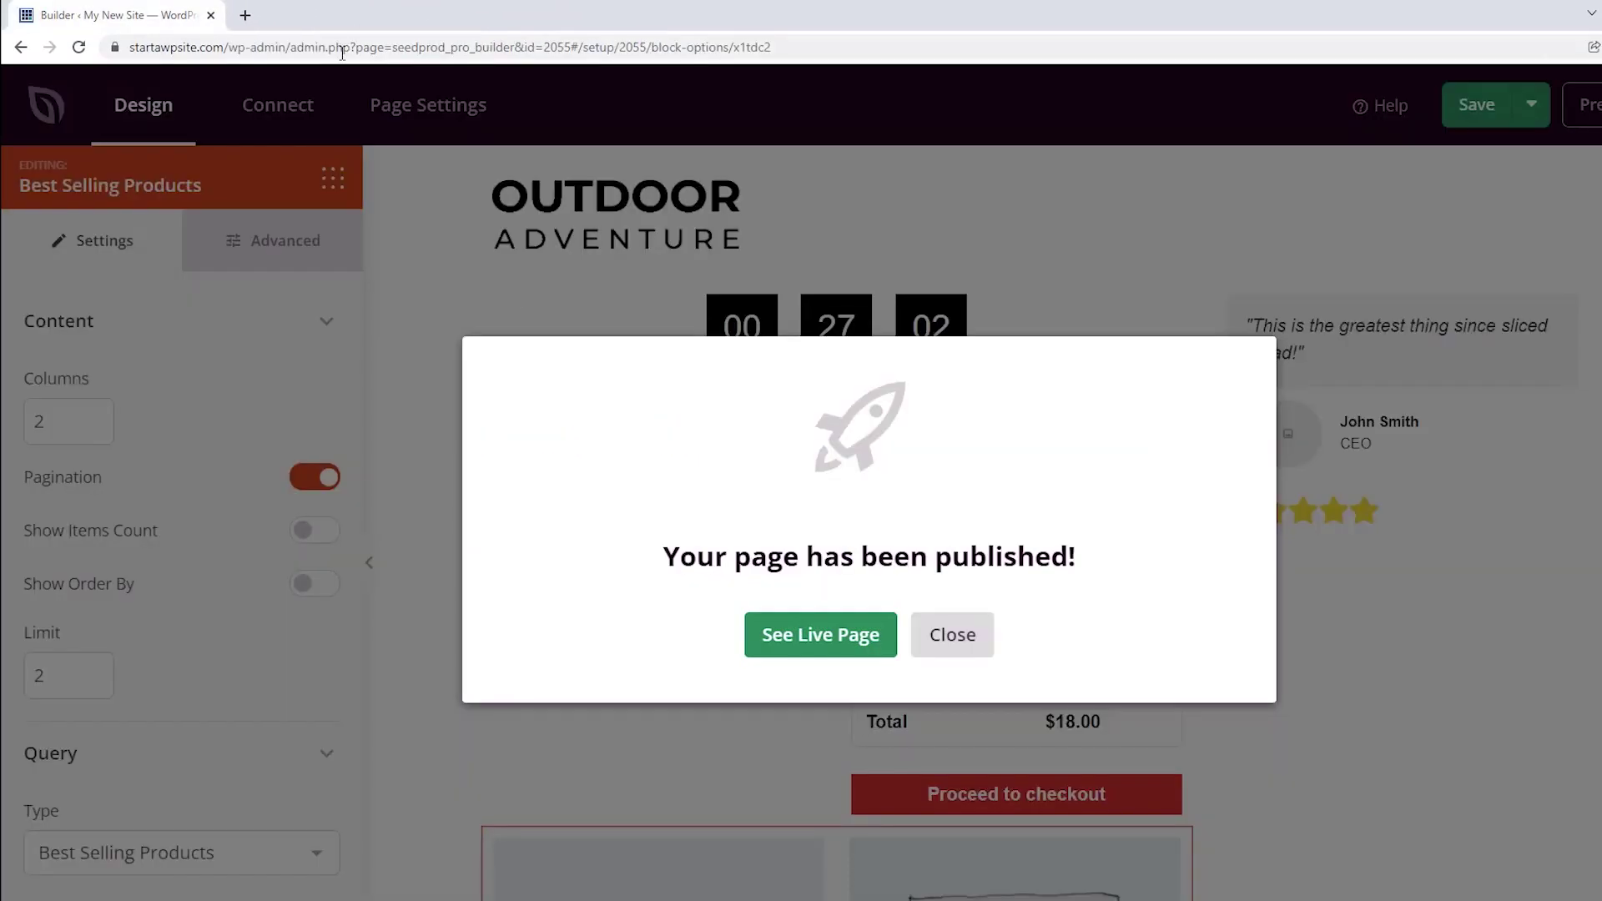
pyautogui.click(940, 637)
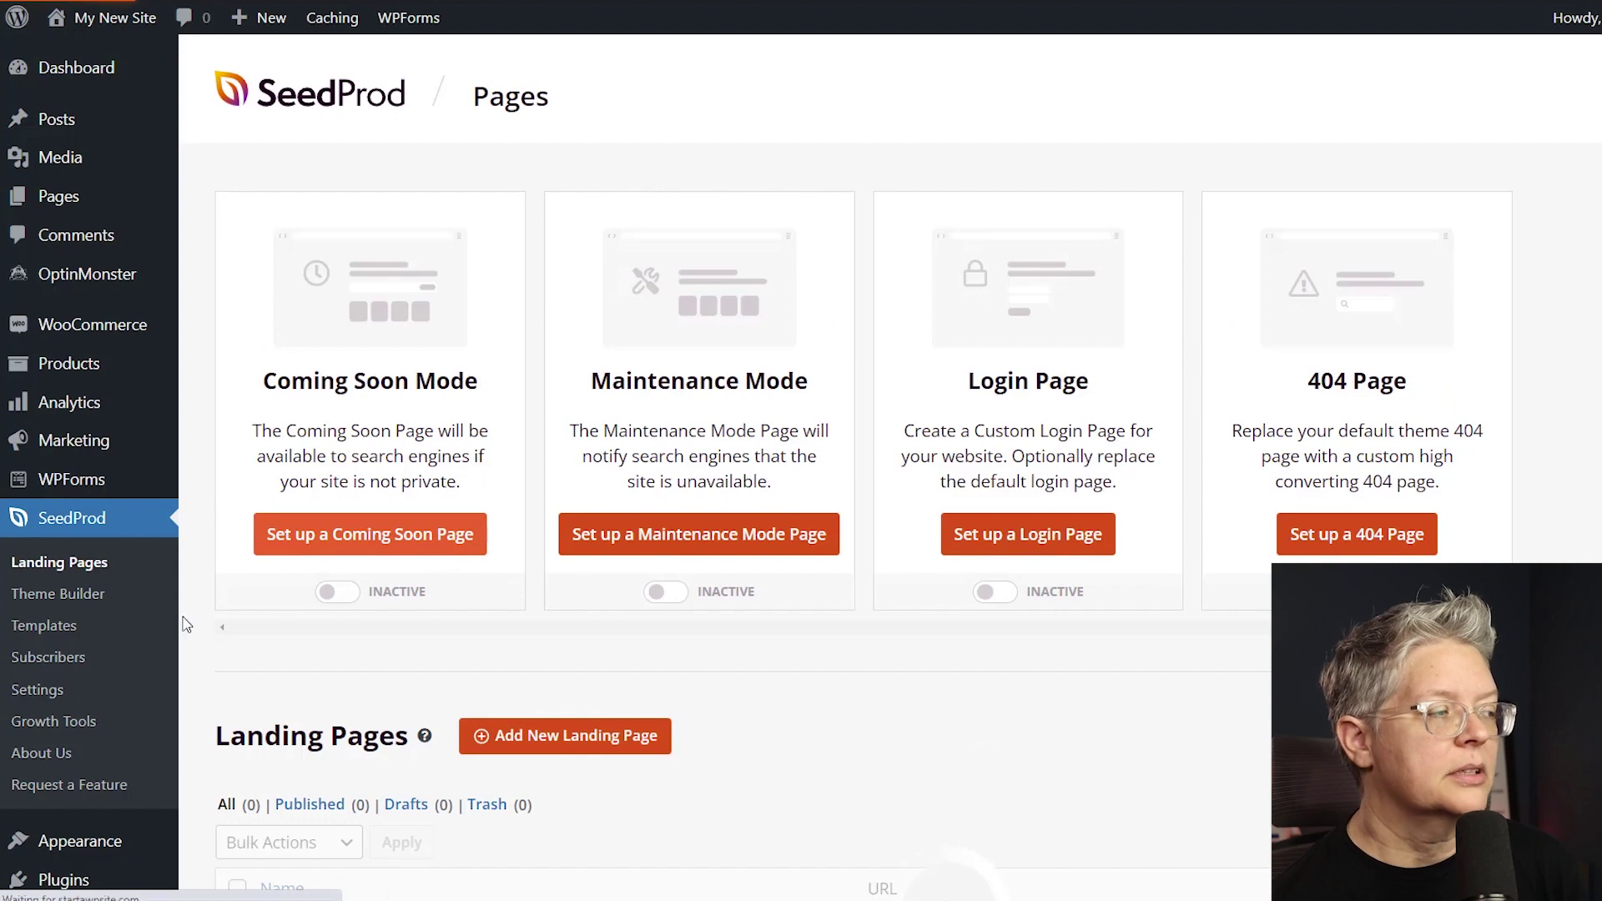
pyautogui.scroll(-2, 132, 593)
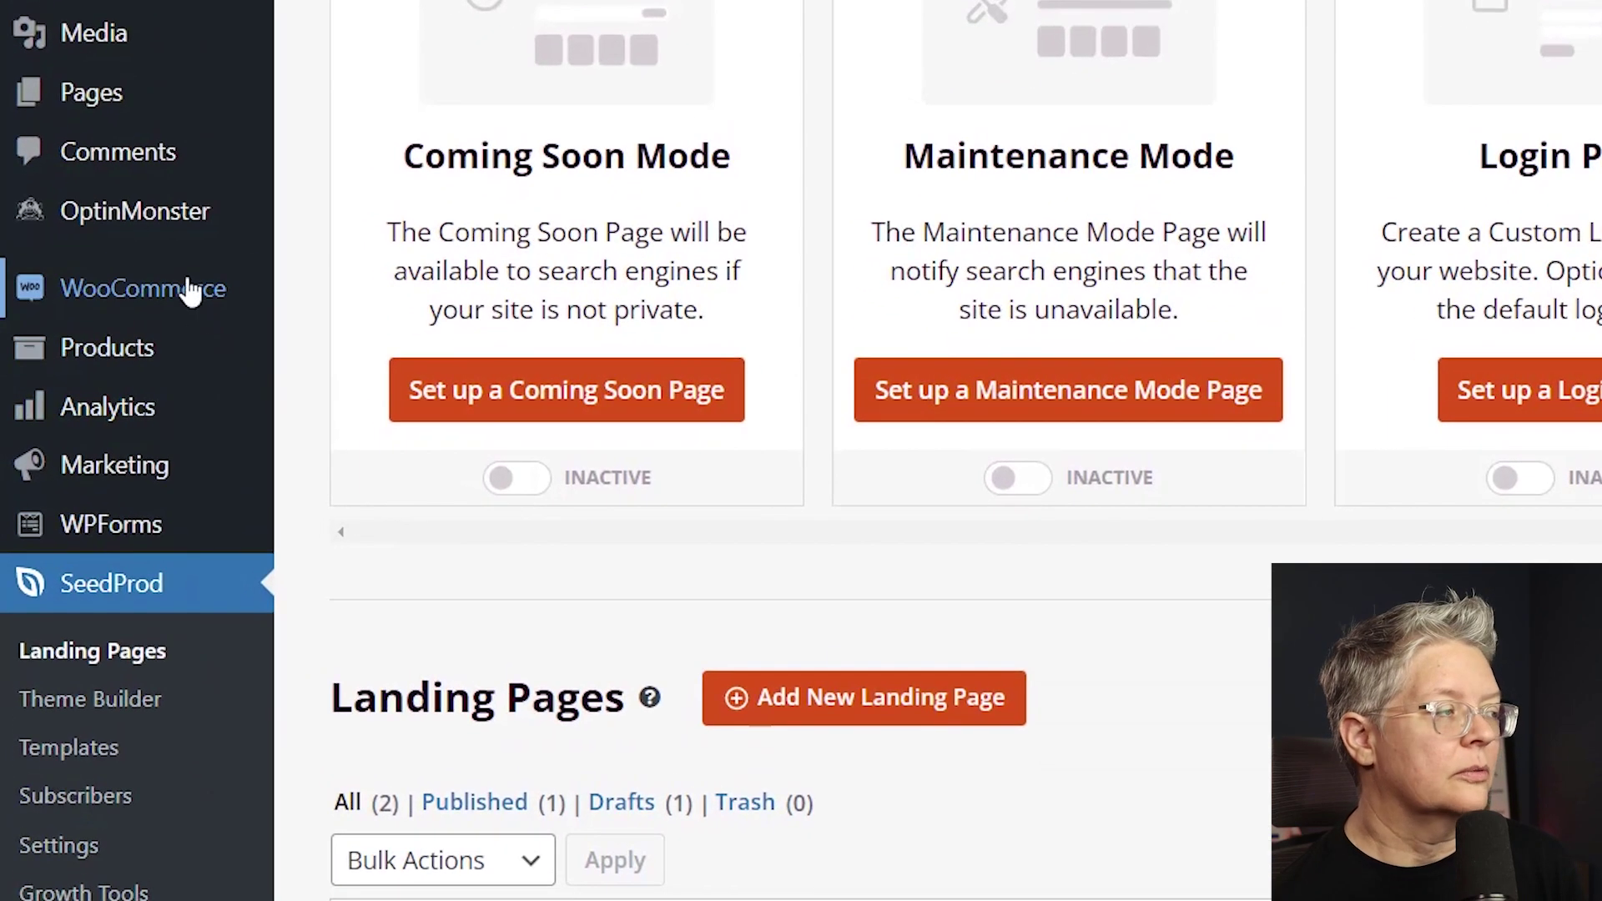
pyautogui.moveTo(135, 315)
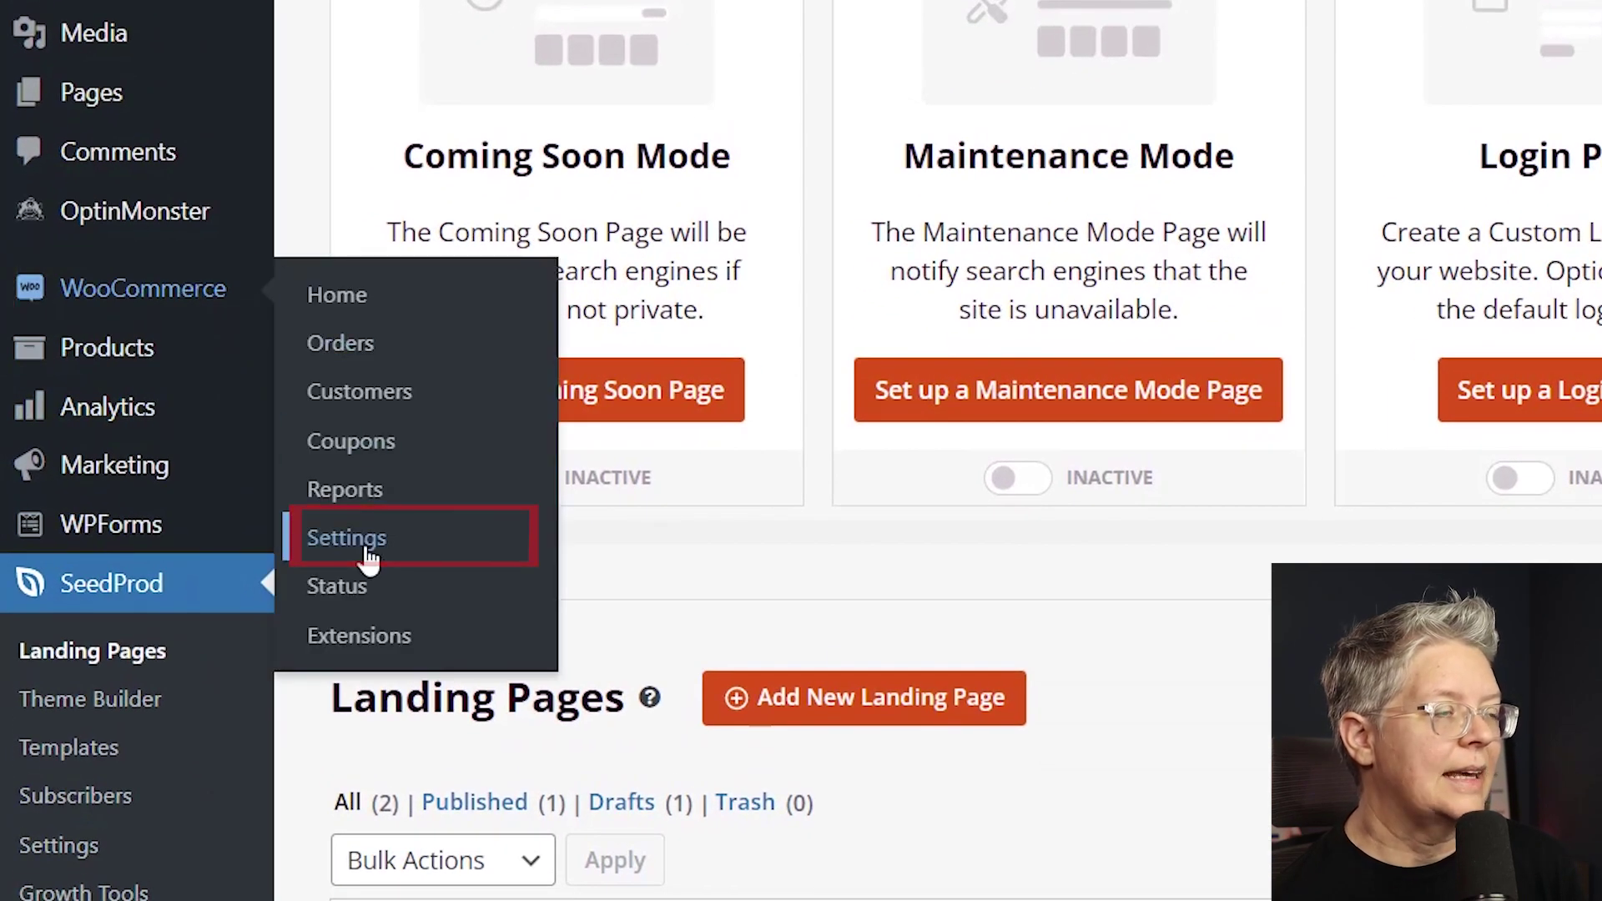
pyautogui.click(347, 538)
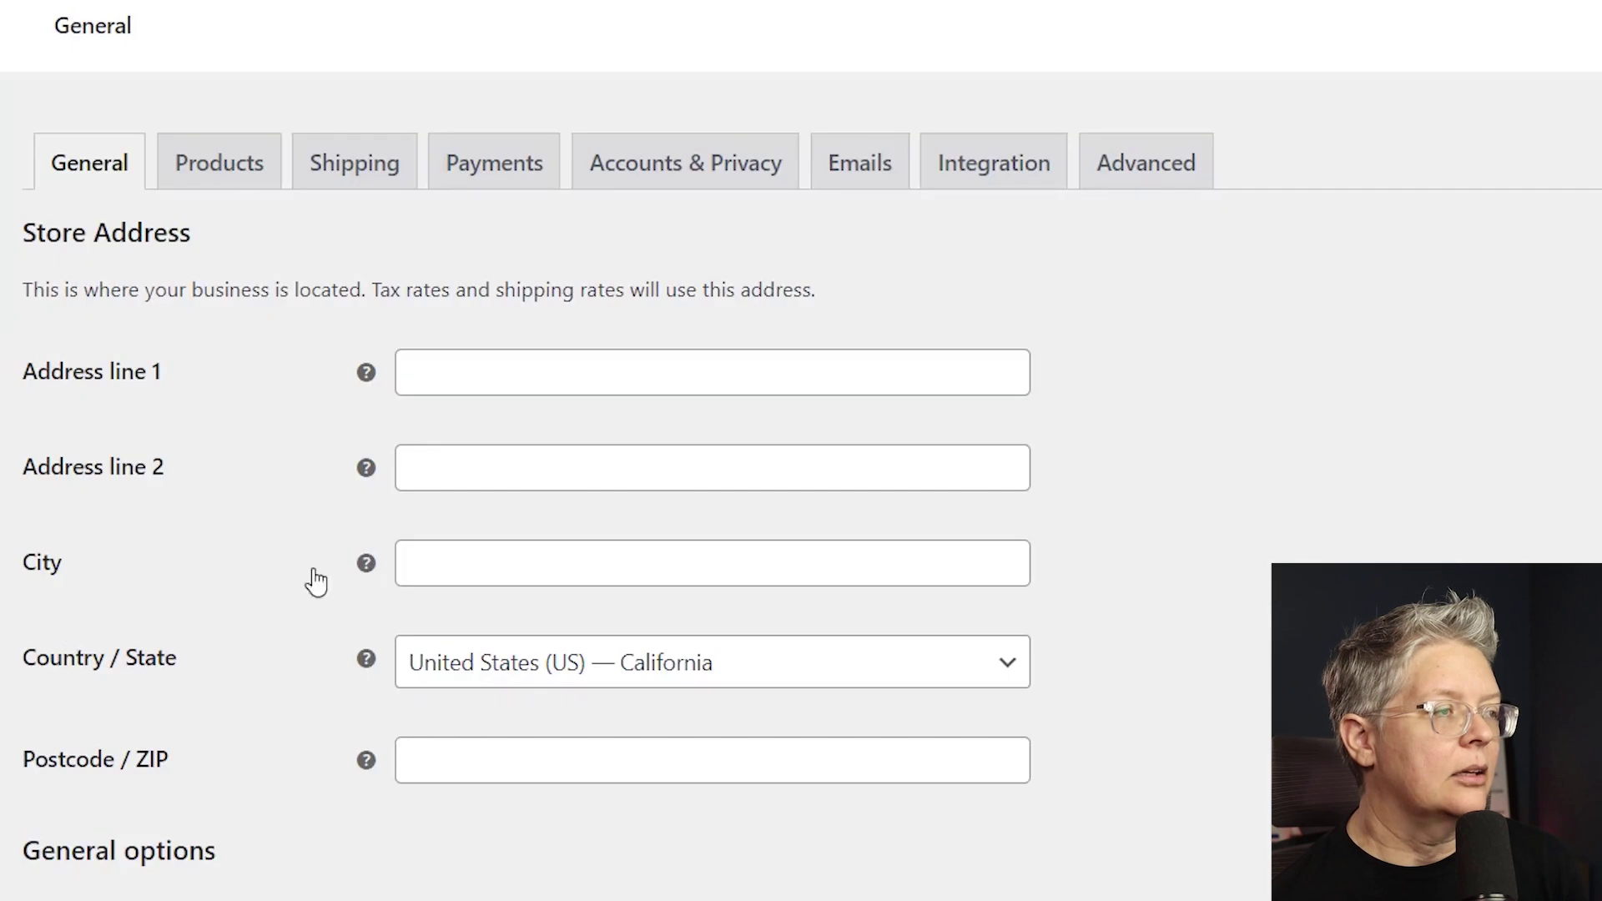
pyautogui.click(1167, 167)
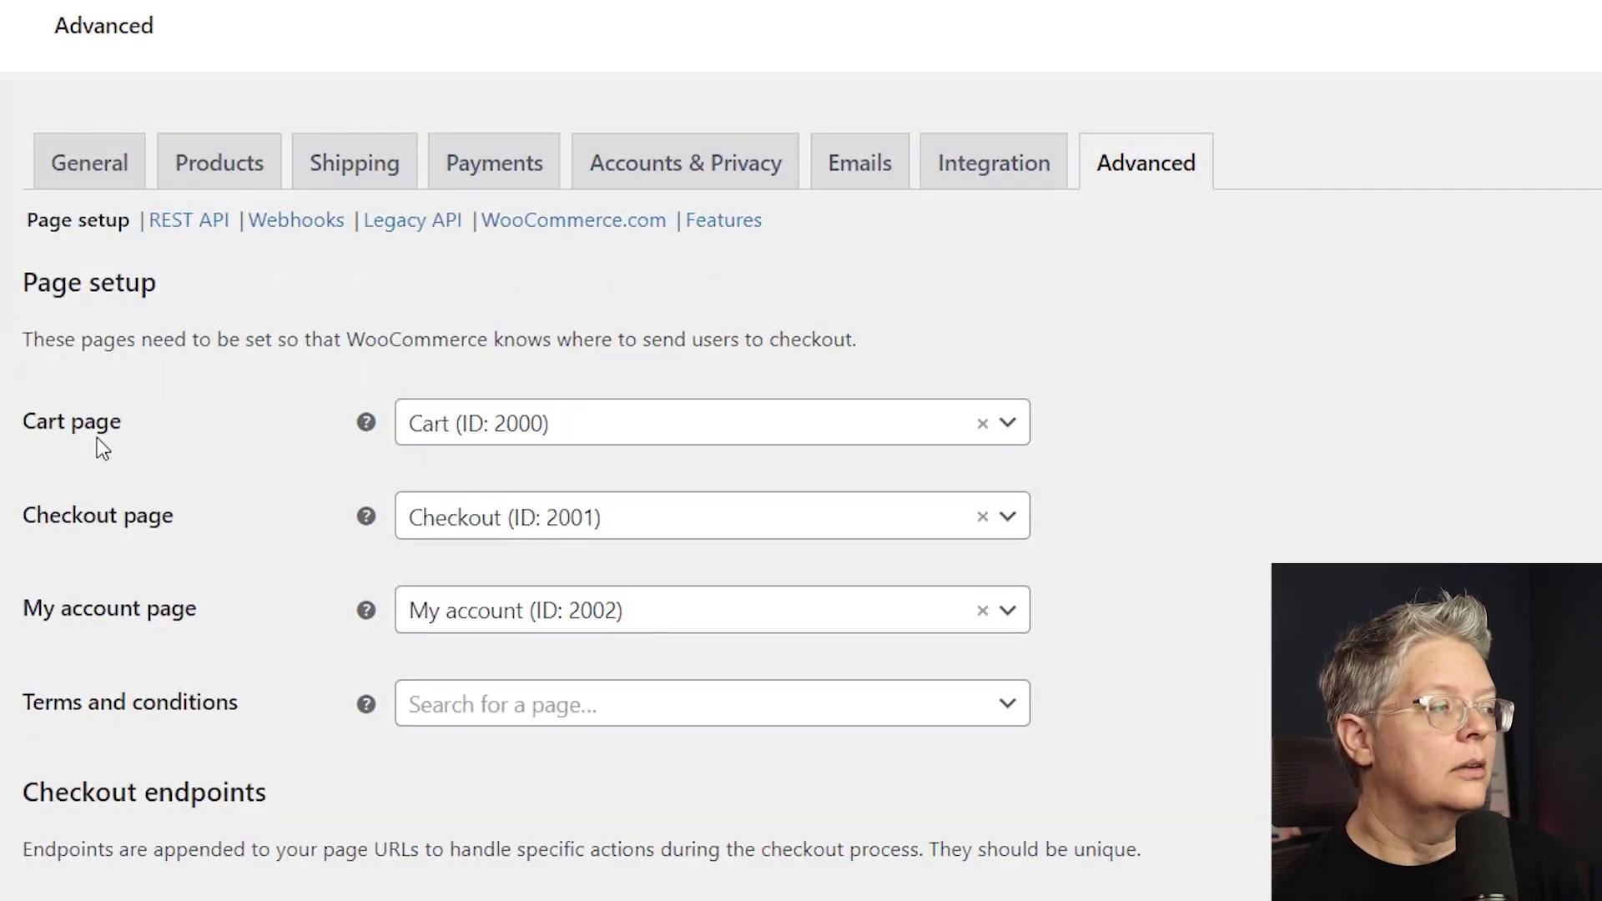
# Set the Cart page to cart-page (ID: 2055) and save the changes.
pyautogui.click(582, 435)
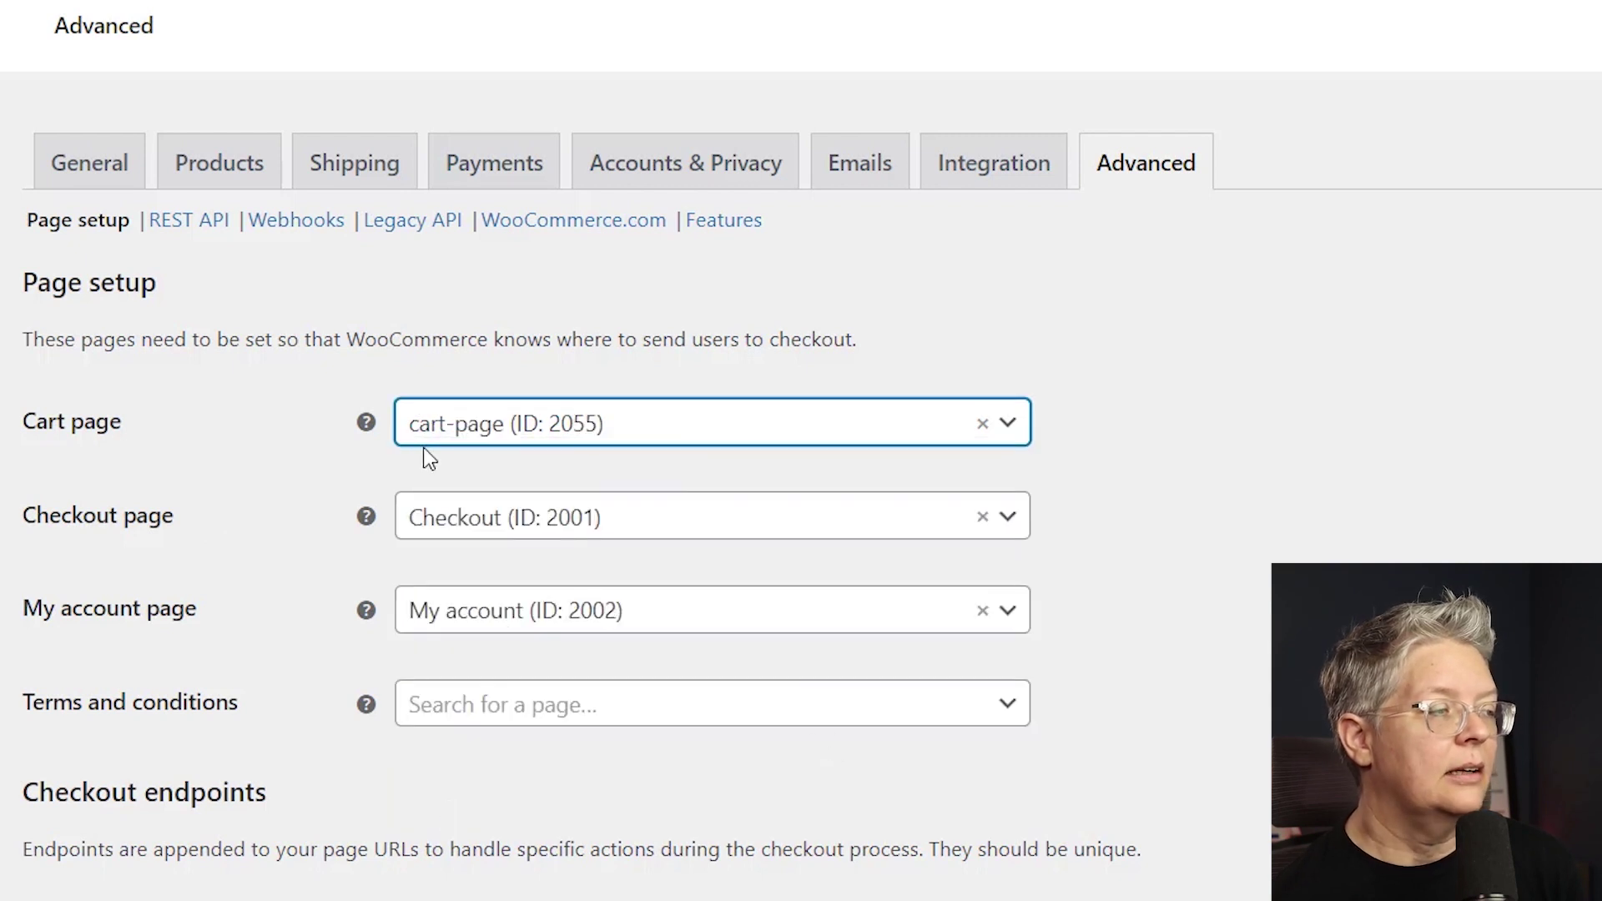
pyautogui.scroll(-15, 609, 492)
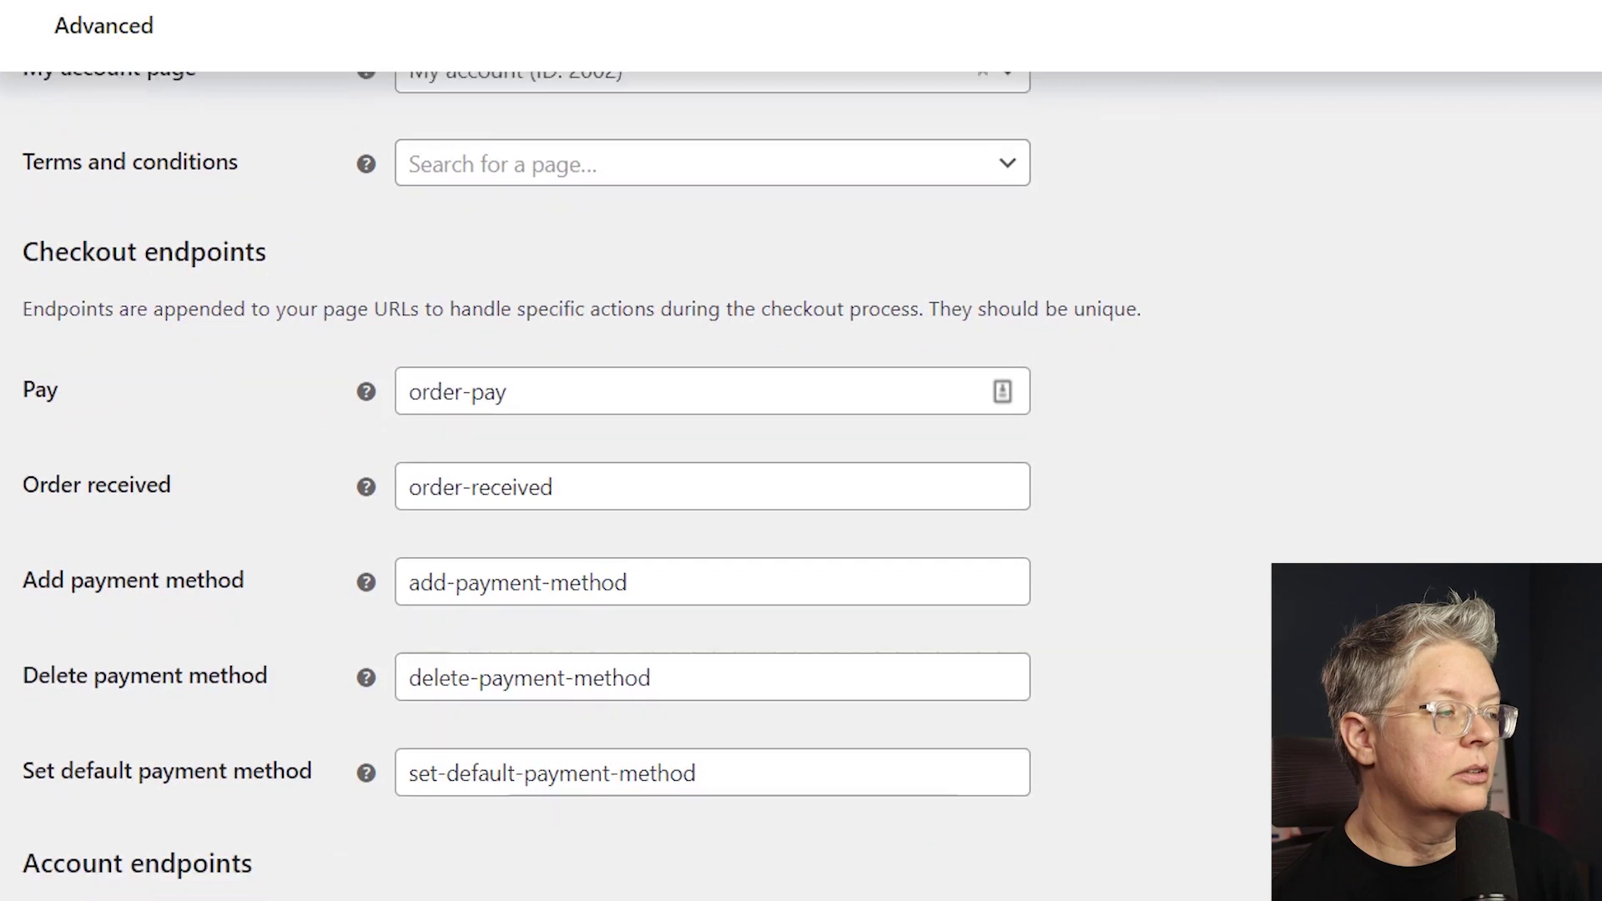
pyautogui.scroll(-1, 1132, 644)
pyautogui.click(70, 801)
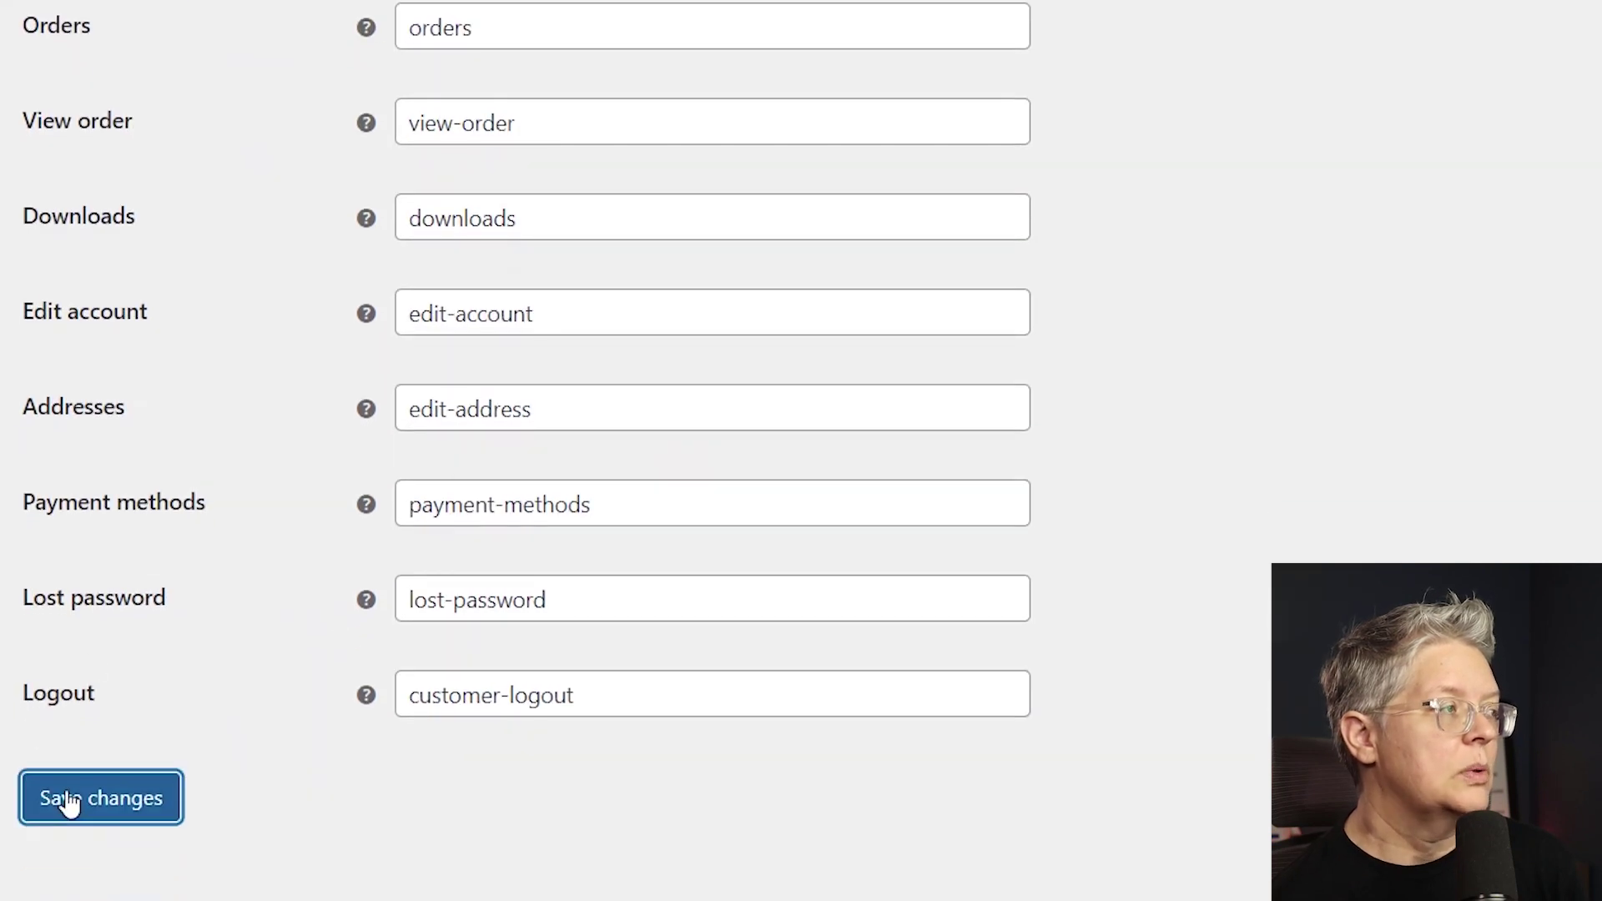